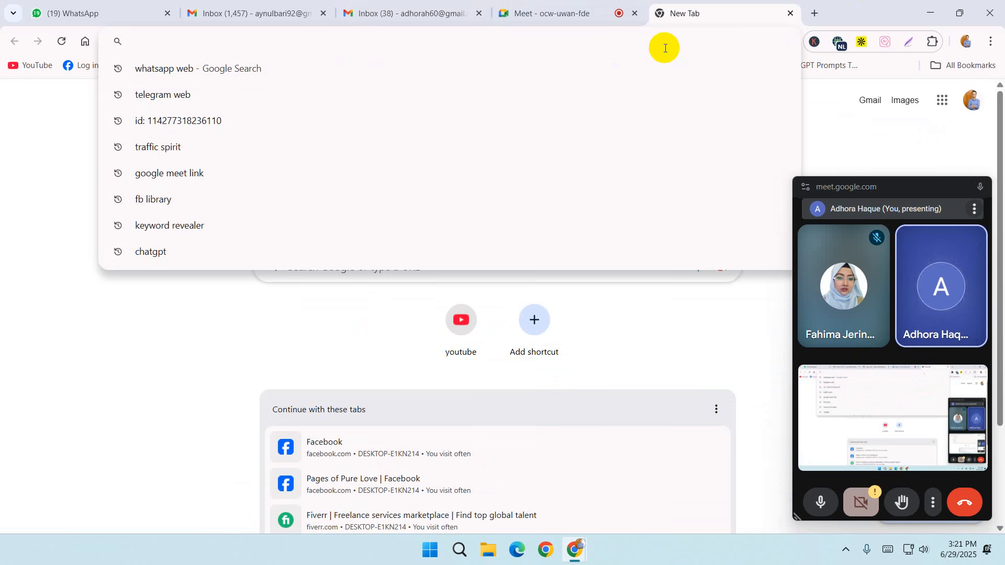
Step: Open the pantheon.io website in the new browser tab
text(panthe)
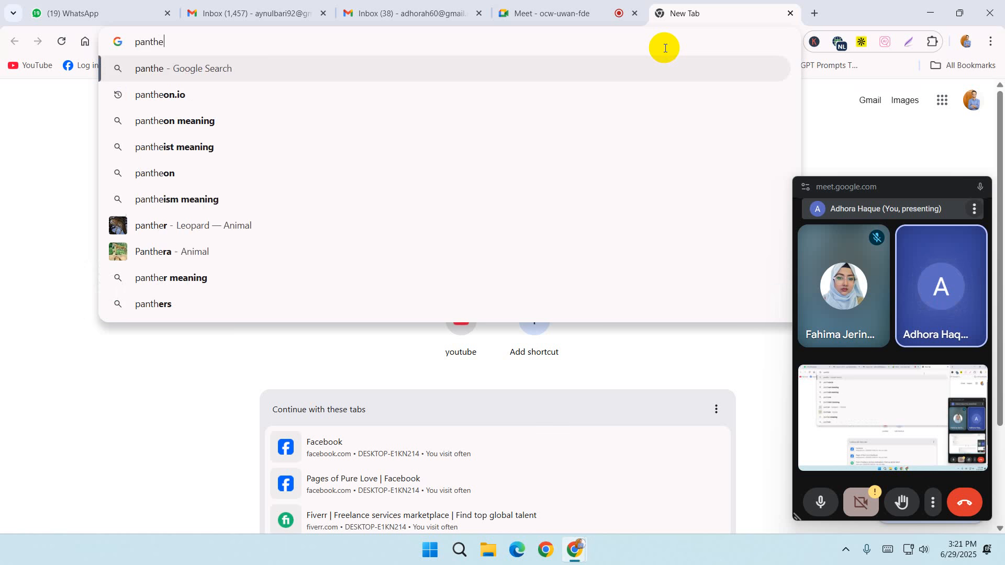
text(on.io)
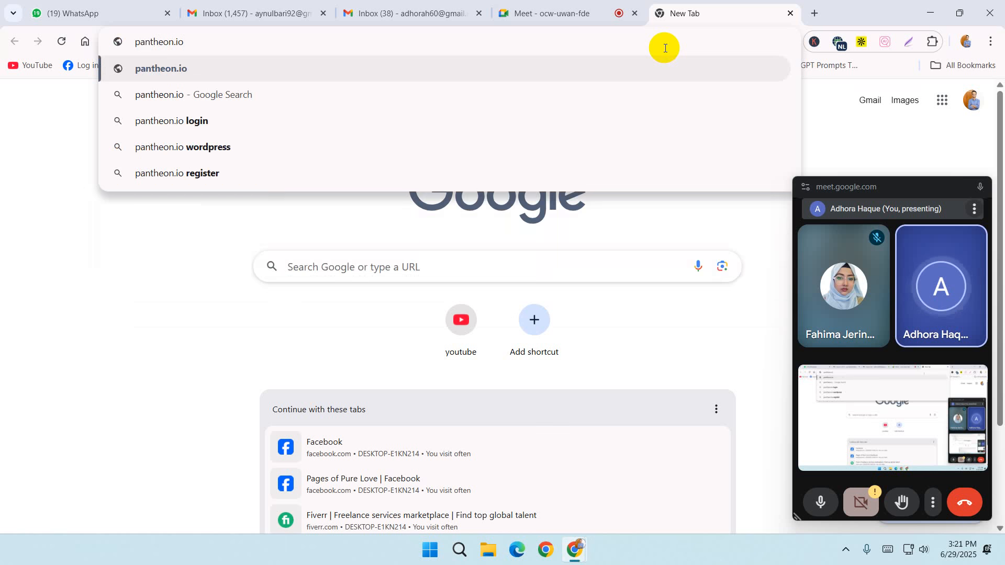
key(Return)
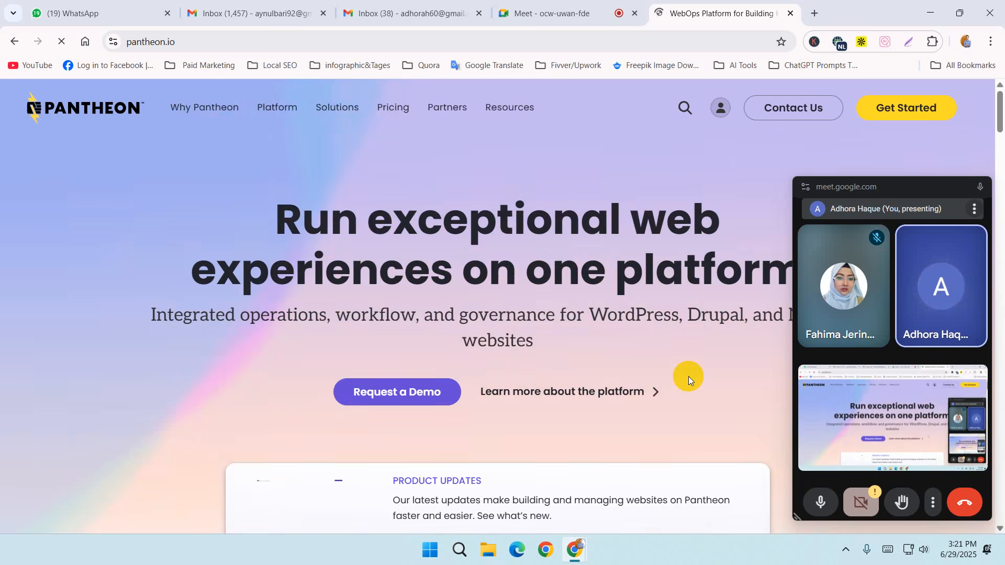
Step: Move the floating meeting window out of the way and open the Pantheon dashboard login page
click(882, 189)
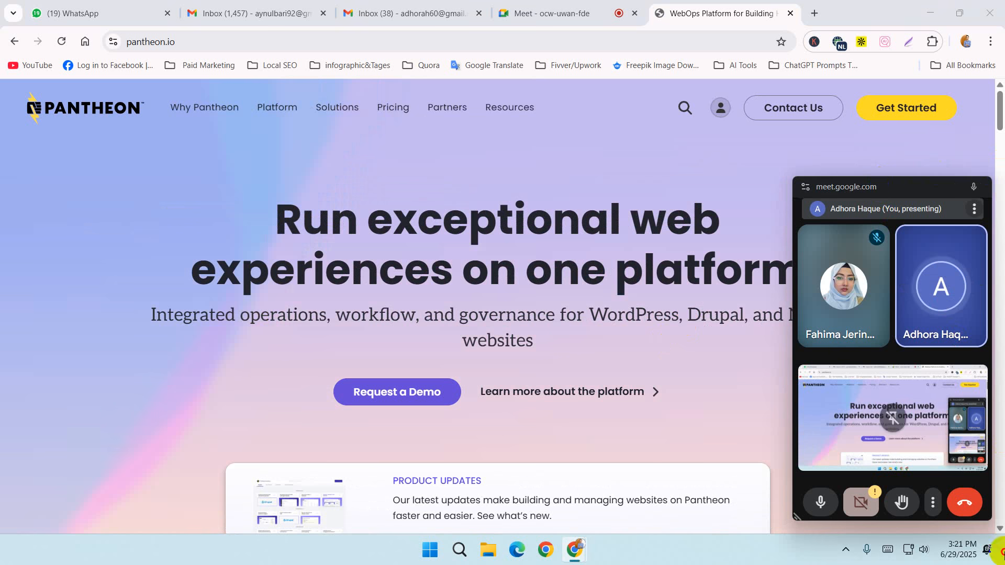
drag(907, 193, 1001, 511)
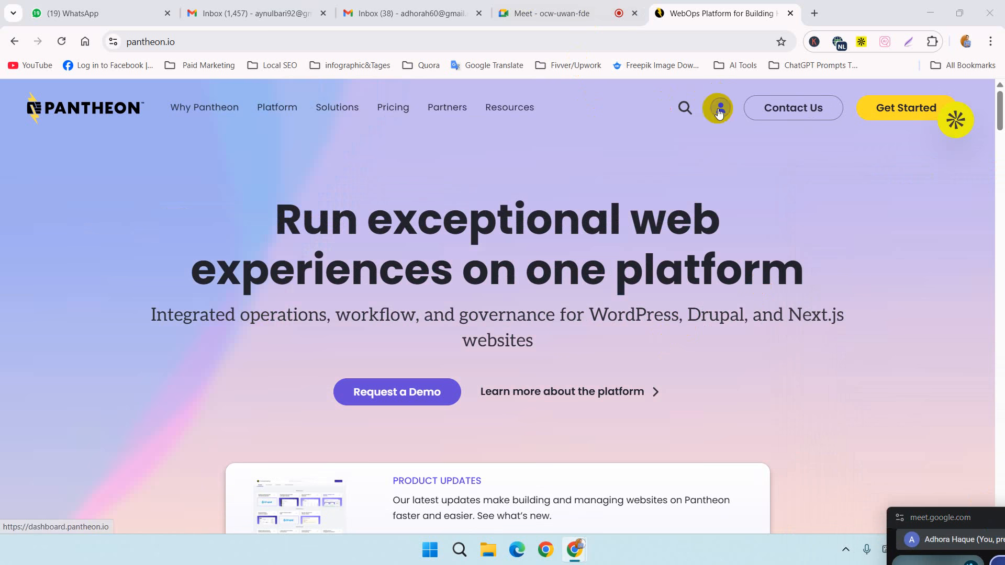
click(721, 107)
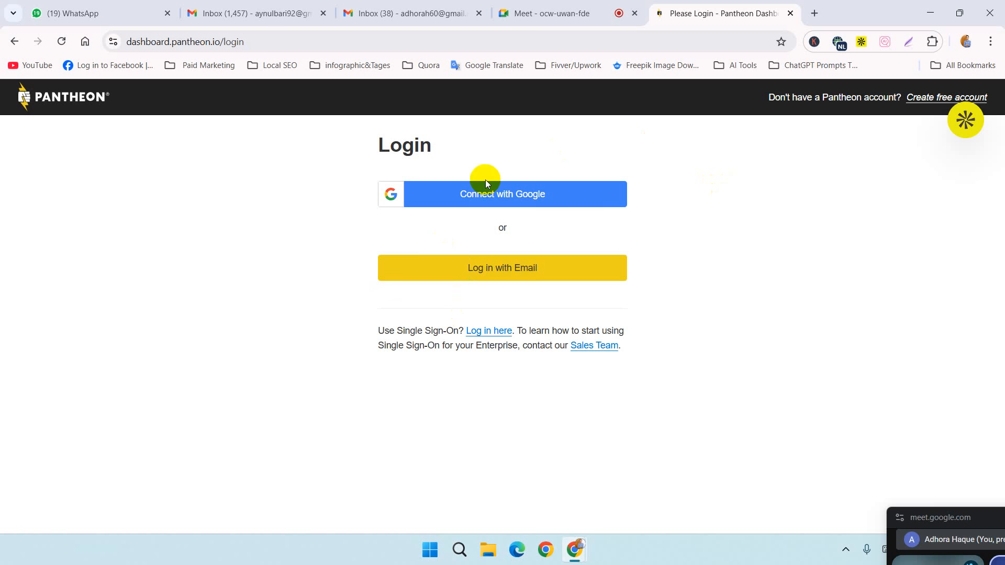
Step: Connect to Pantheon with Google using another account and submit that account's email address
click(490, 202)
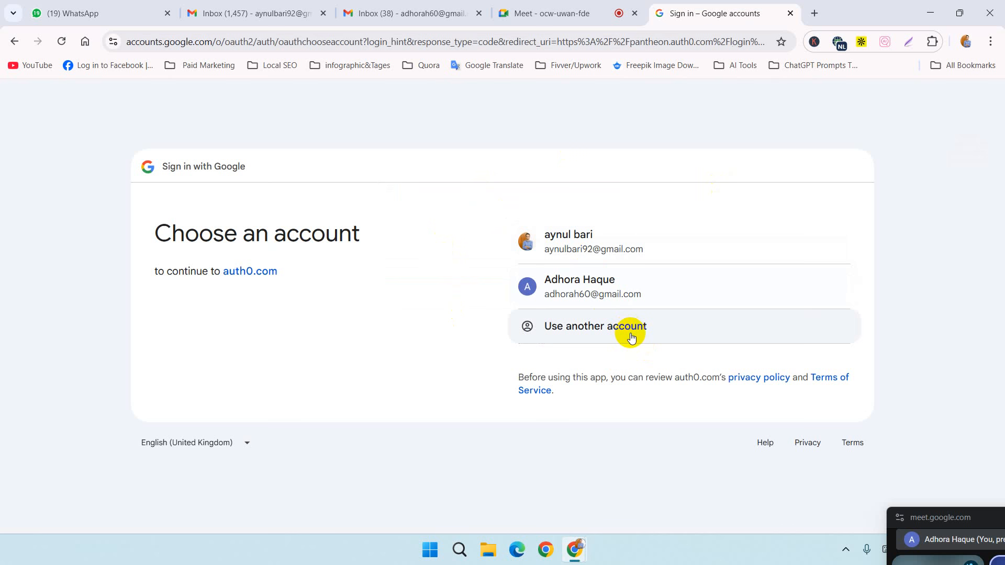
click(630, 334)
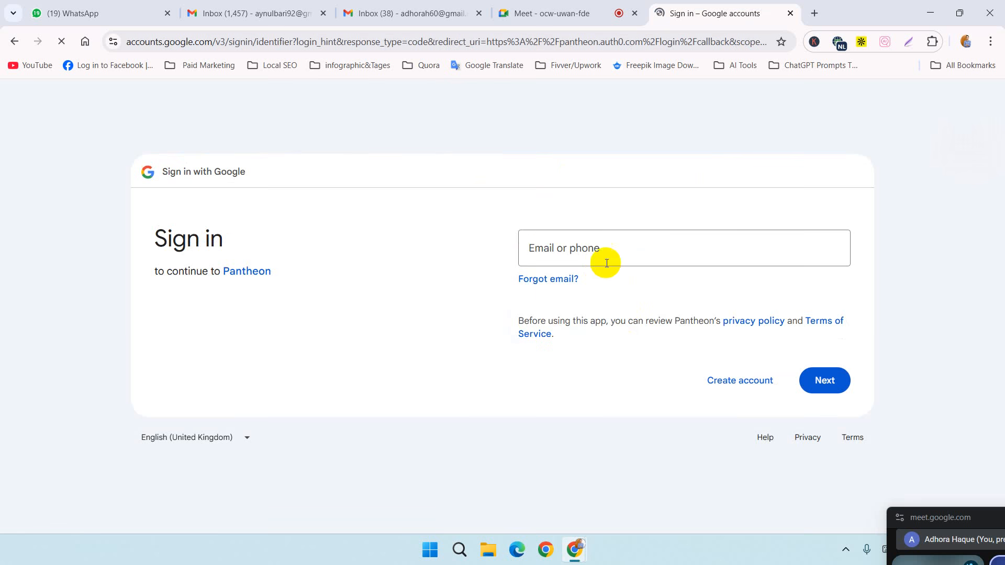
click(606, 248)
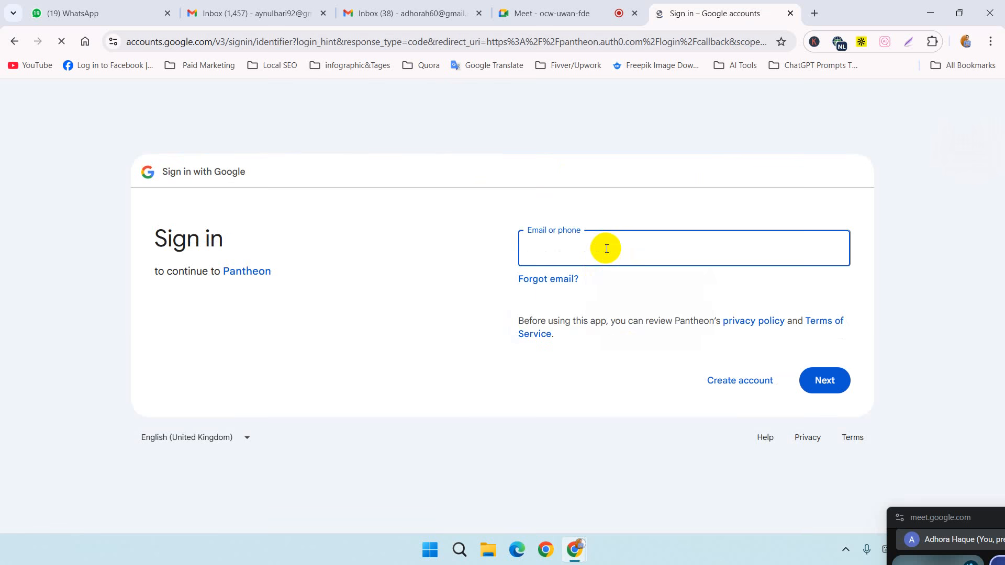
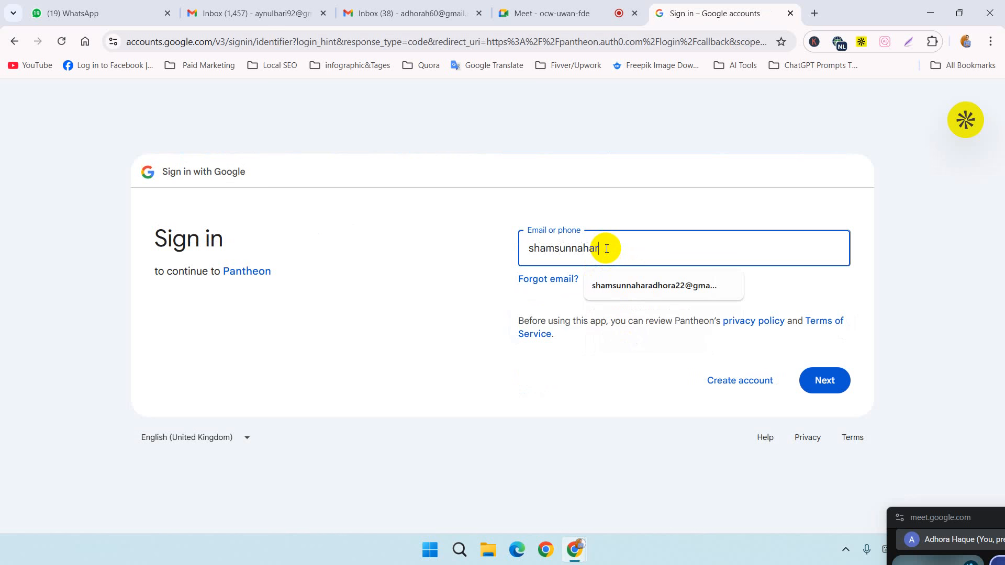
click(639, 285)
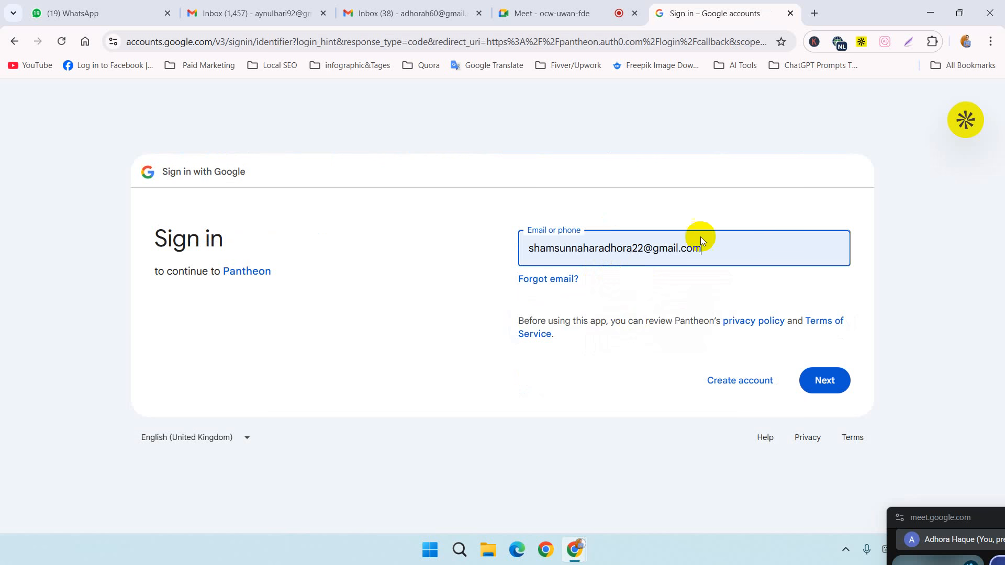
click(827, 378)
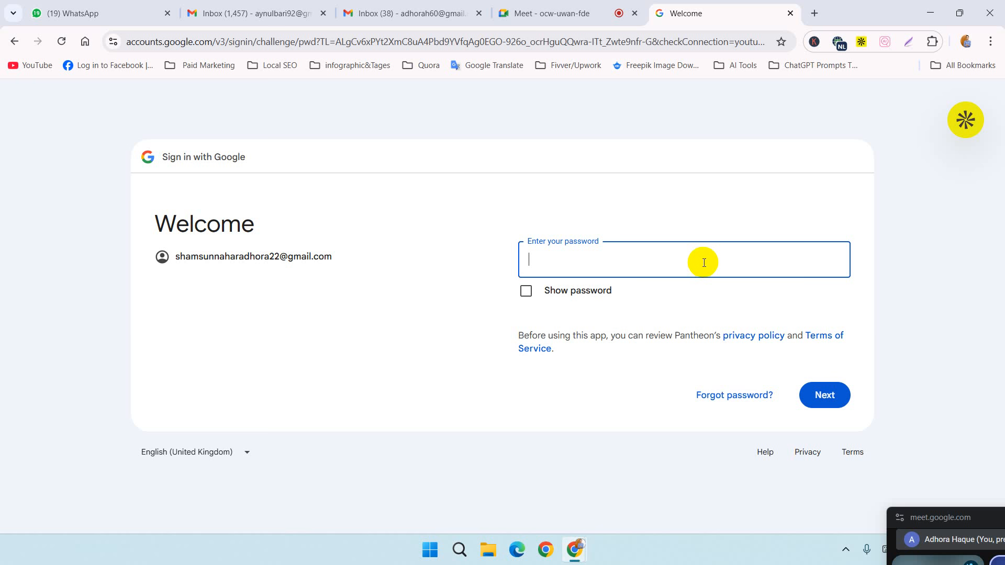
Step: Enter the Google account's password and submit it to sign in to Pantheon
text(*******************)
key(Return)
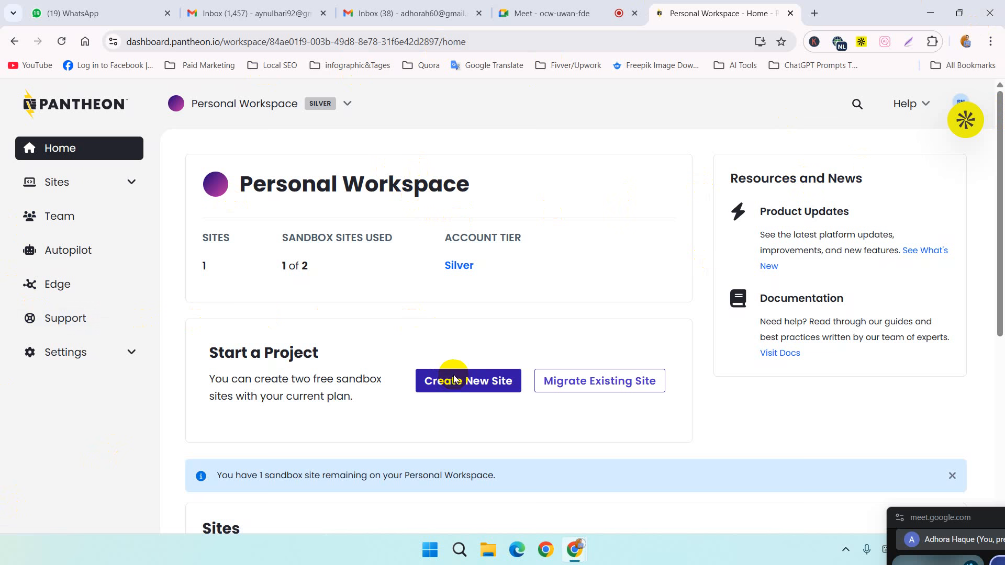
Step: Start a new site in the Personal Workspace and choose WordPress as the kind of site
click(131, 183)
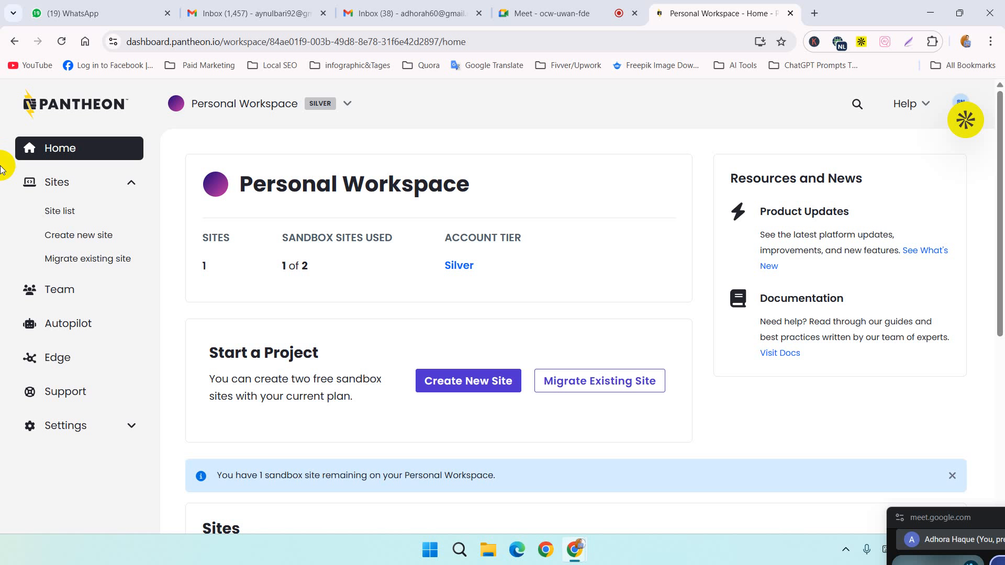
click(477, 384)
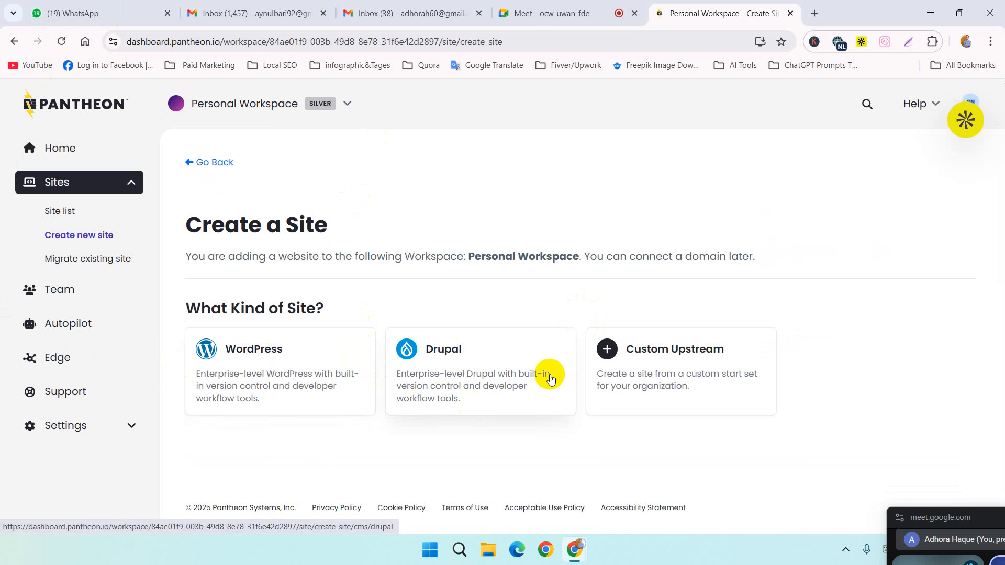
click(334, 380)
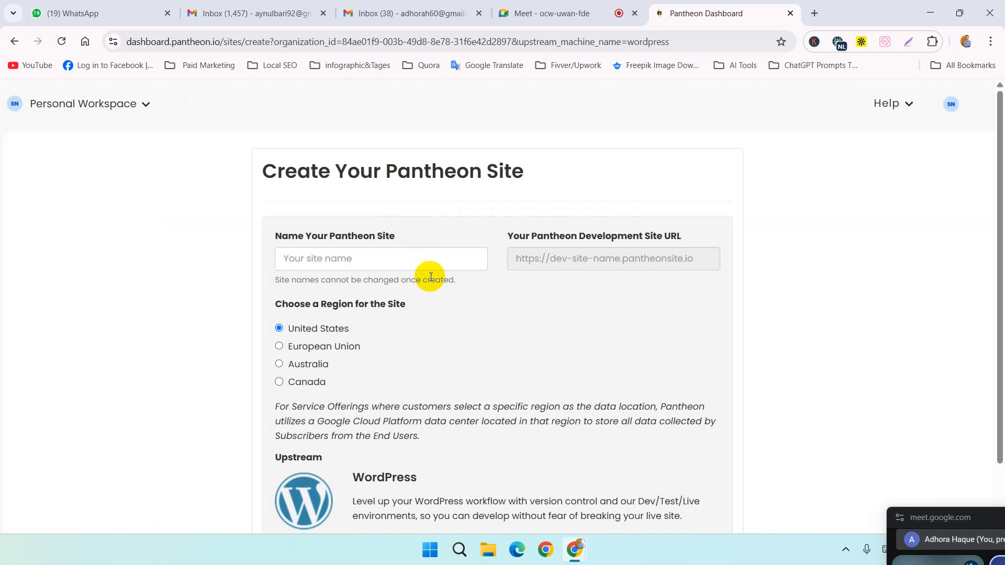
Step: Fill in the Pantheon site name with the owner's full name followed by "Portfolio"
click(458, 267)
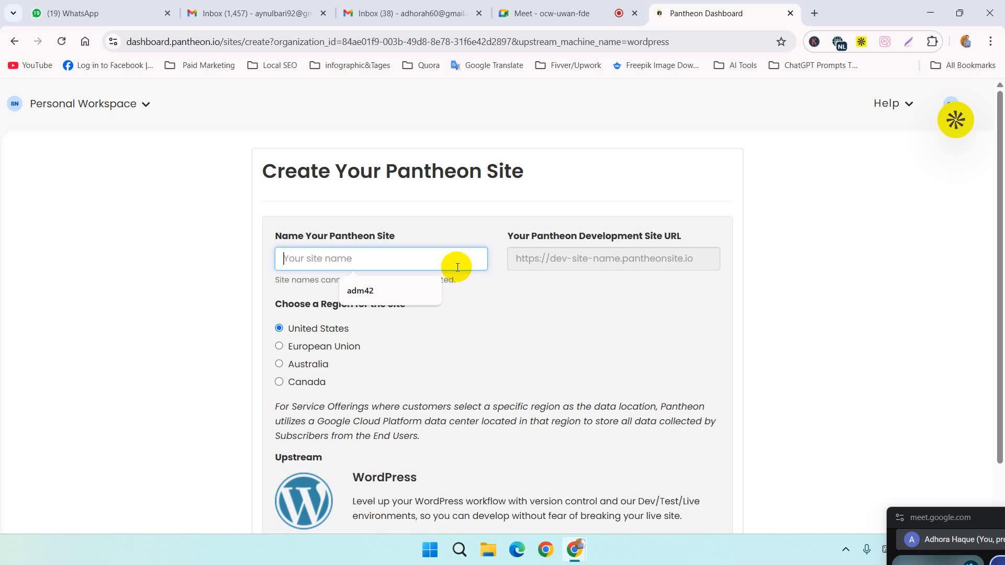
text(Shamsu)
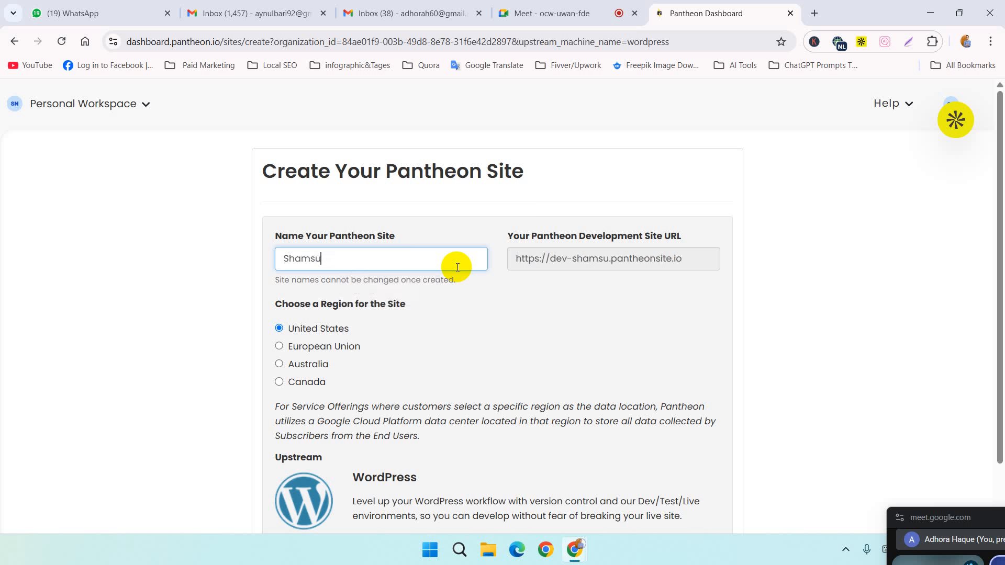
text(nNah)
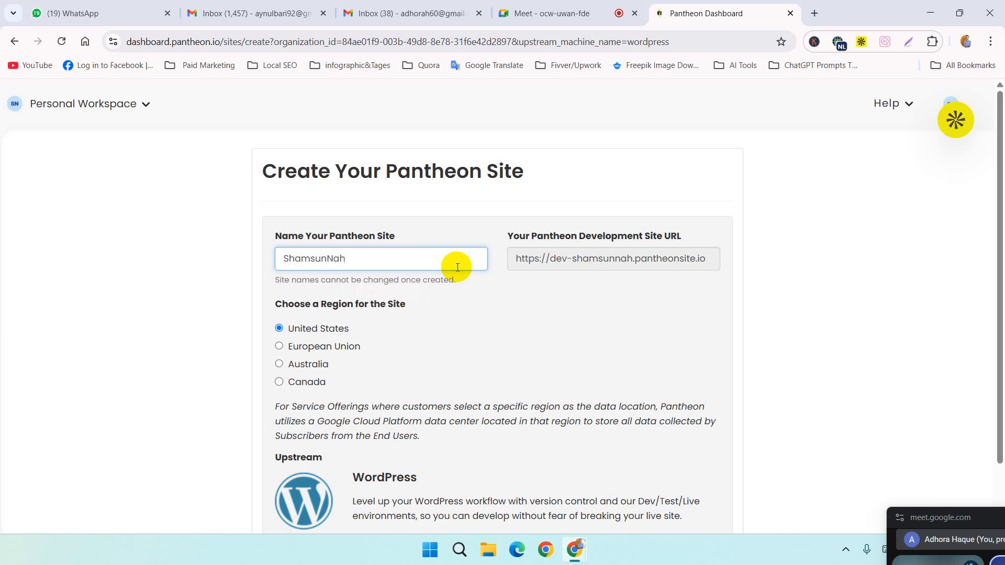
text(arAdh)
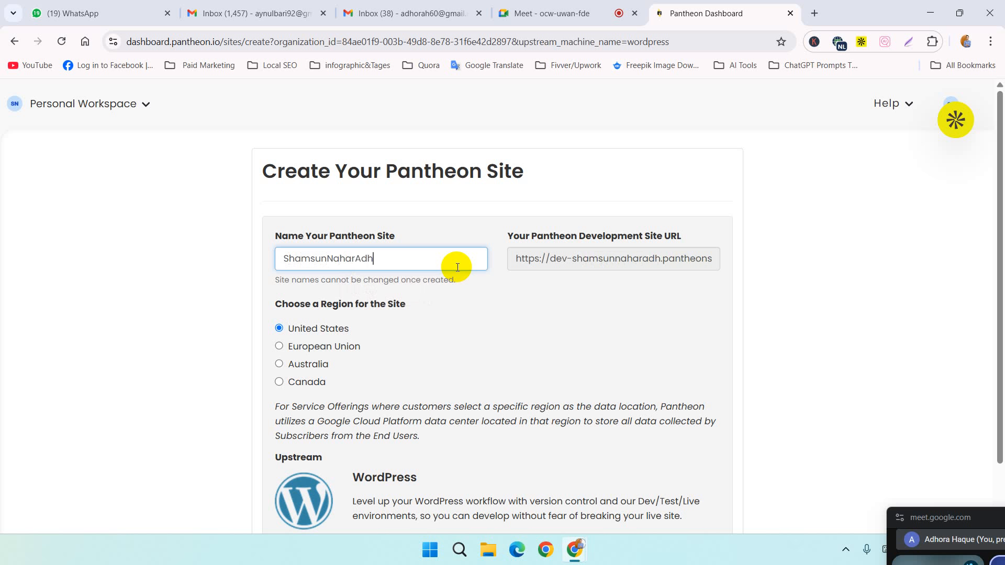
text(oraPortfolio)
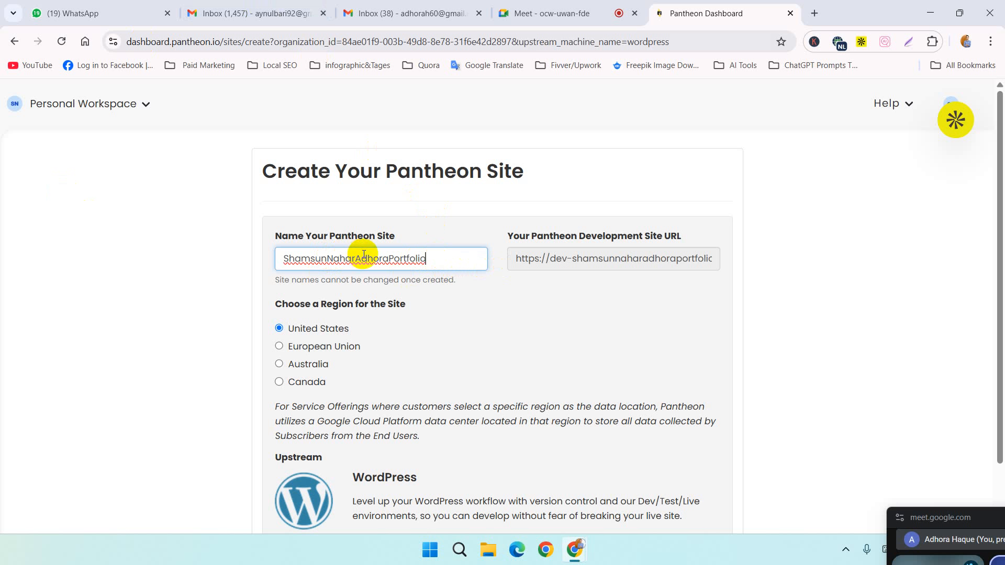
Step: Leave the site creation form and go back through the earlier pages to the Google sign-in form
click(15, 47)
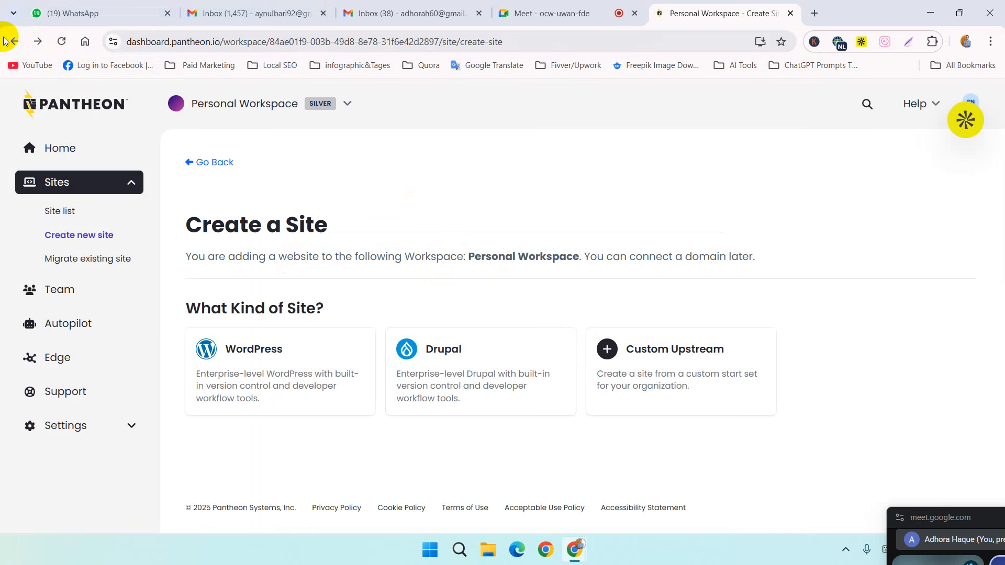
click(15, 42)
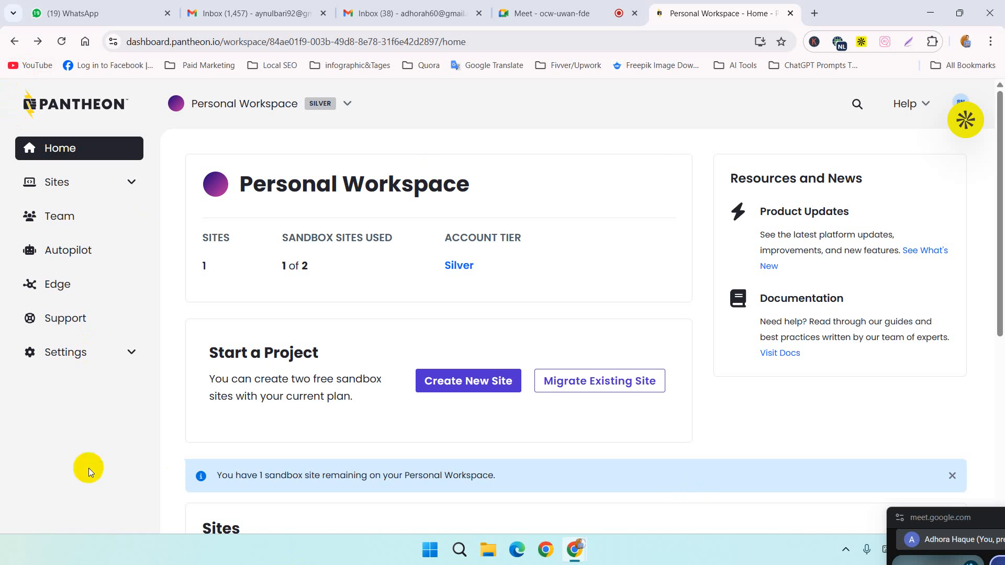
click(9, 48)
click(9, 48)
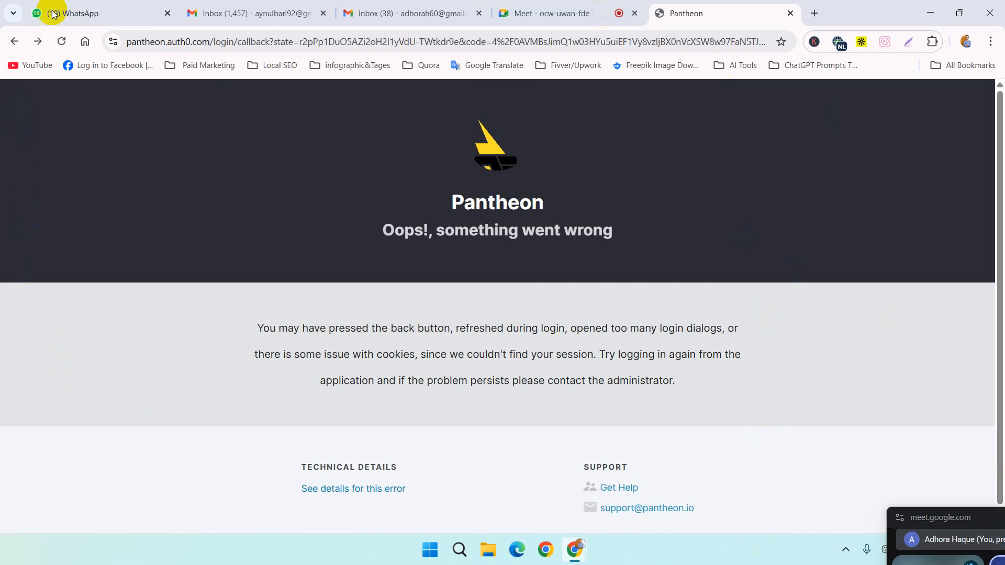
click(61, 41)
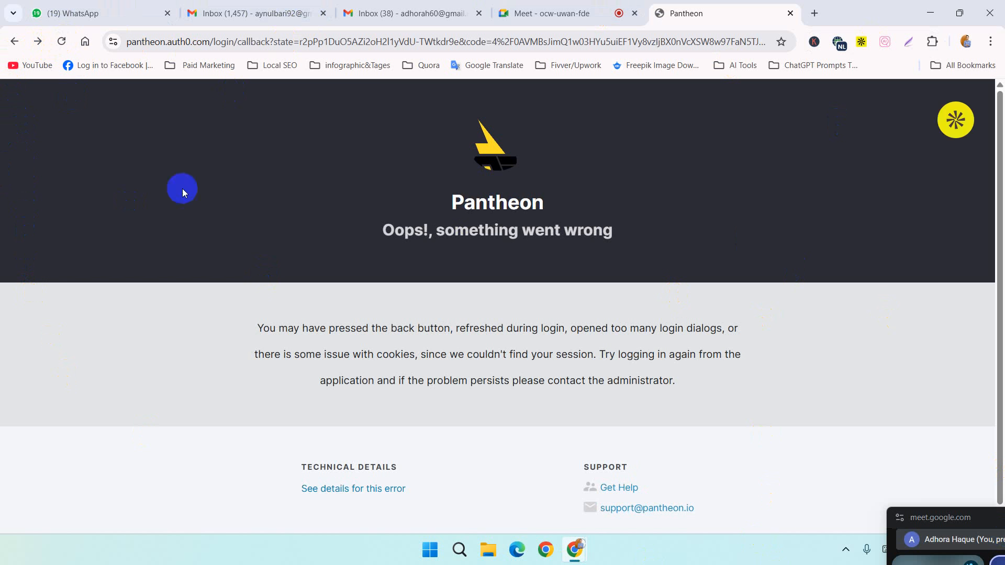
click(13, 42)
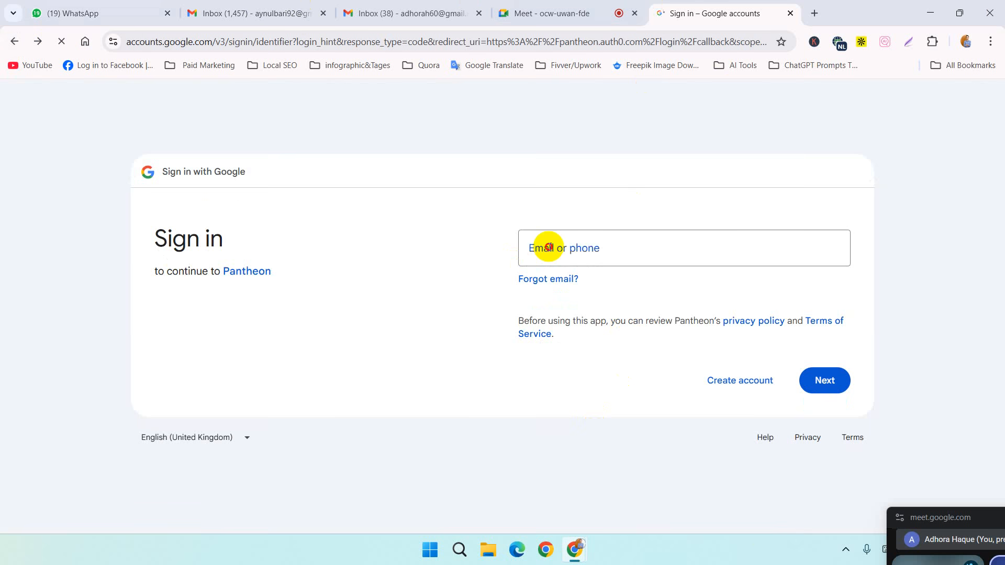
Step: Try to sign in to Pantheon again with the same Google email address and the account password
click(545, 247)
key(ctrl+v)
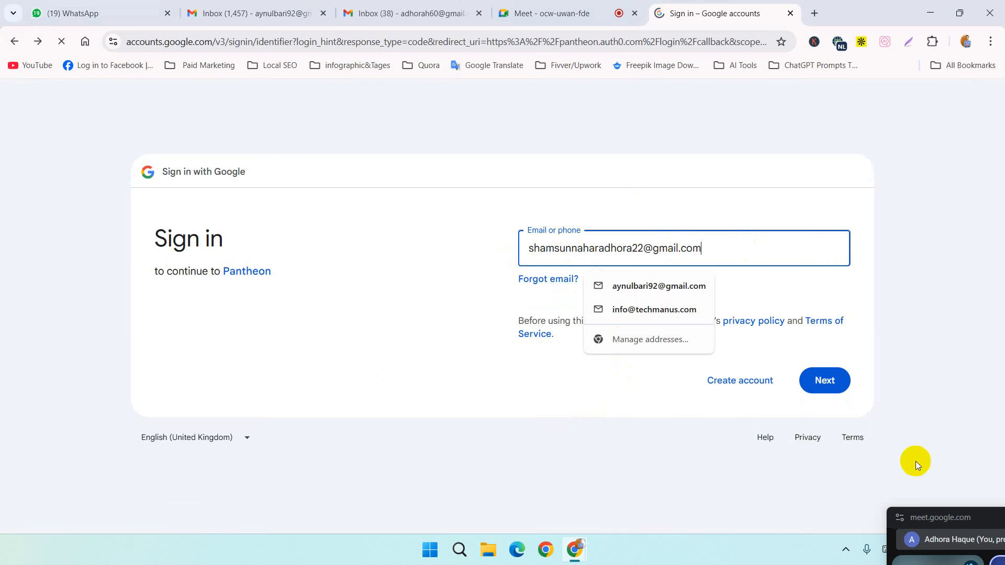
click(835, 386)
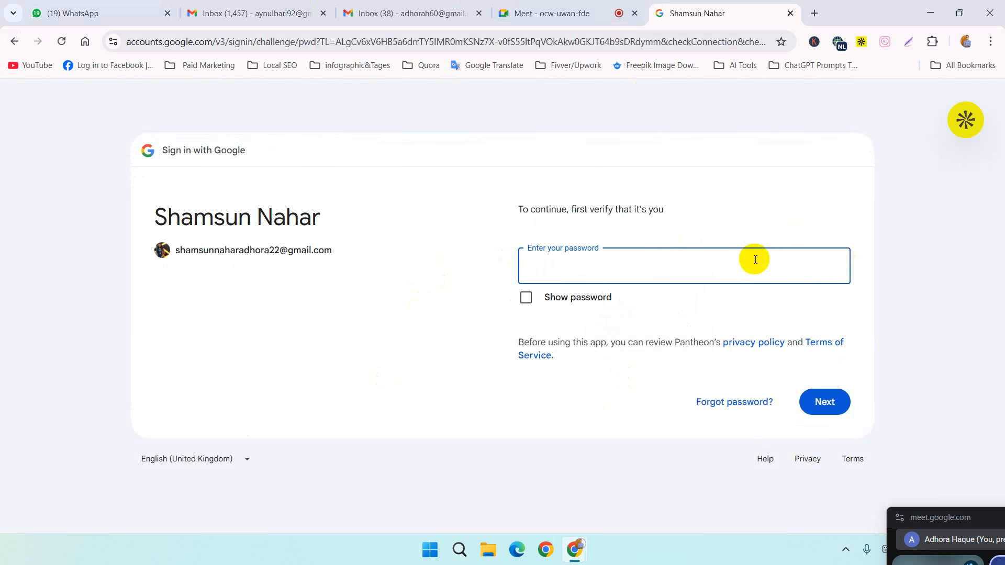
text(•)
key(Return)
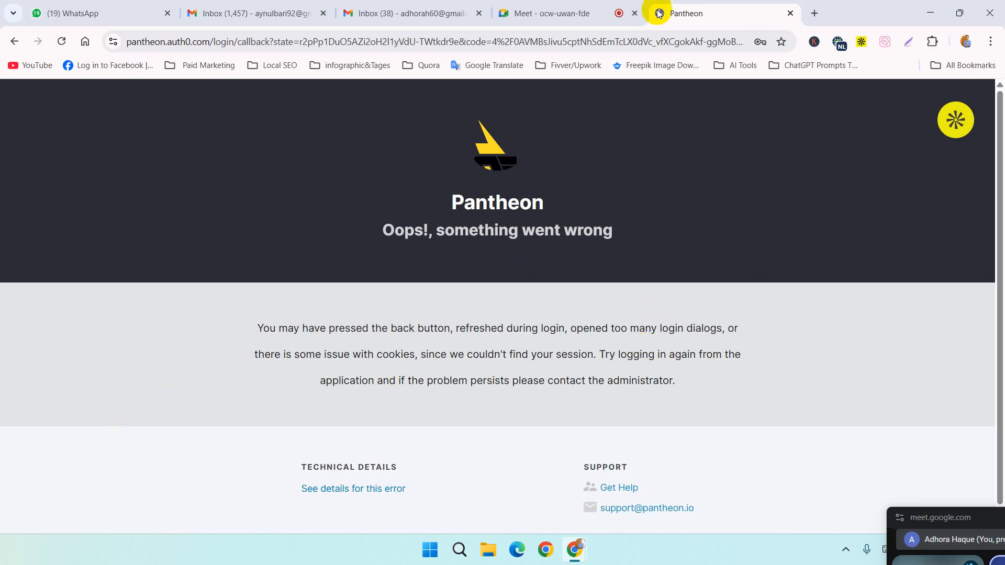
Step: Close the failed login tab and open pantheon.io in a new tab
click(790, 13)
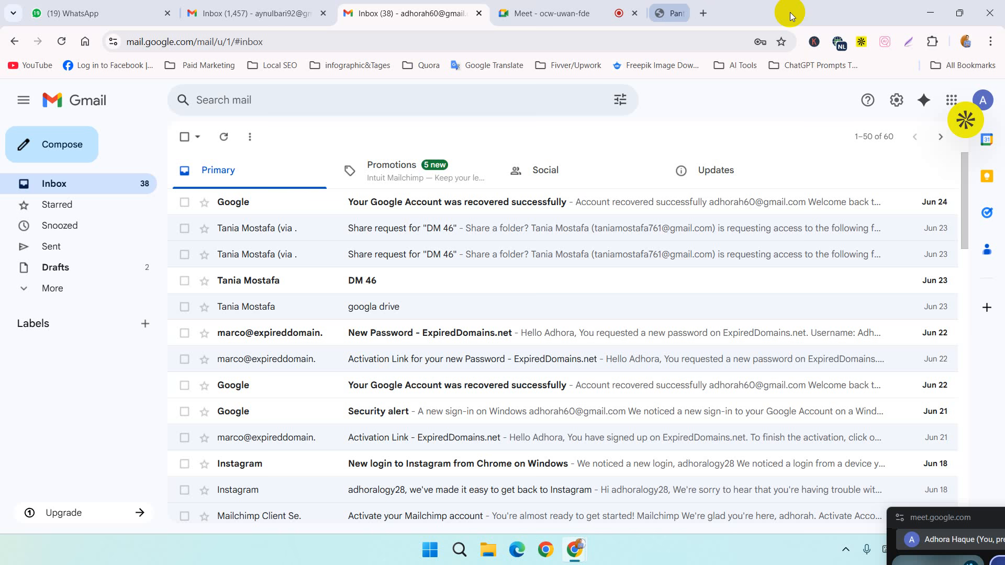
click(655, 14)
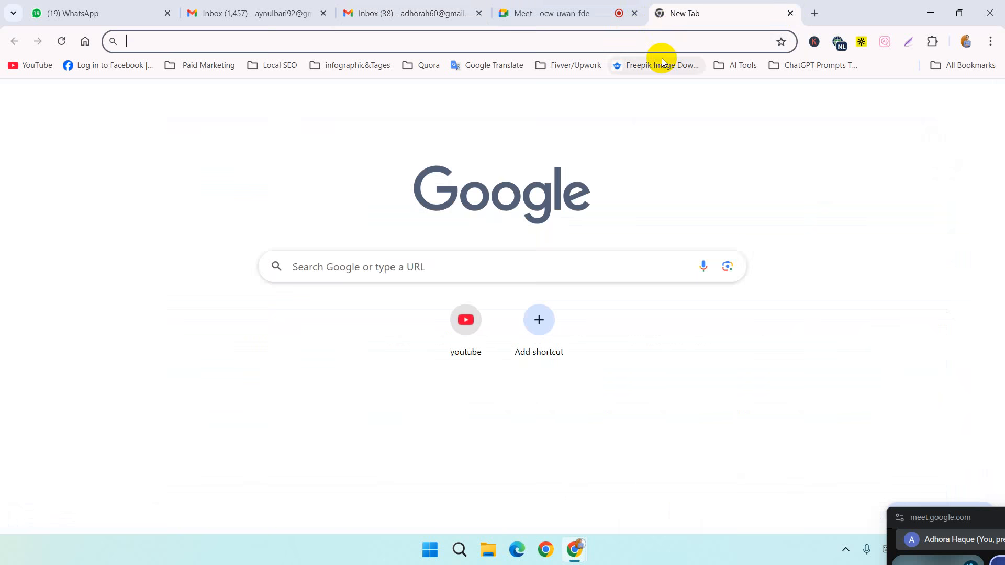
click(663, 33)
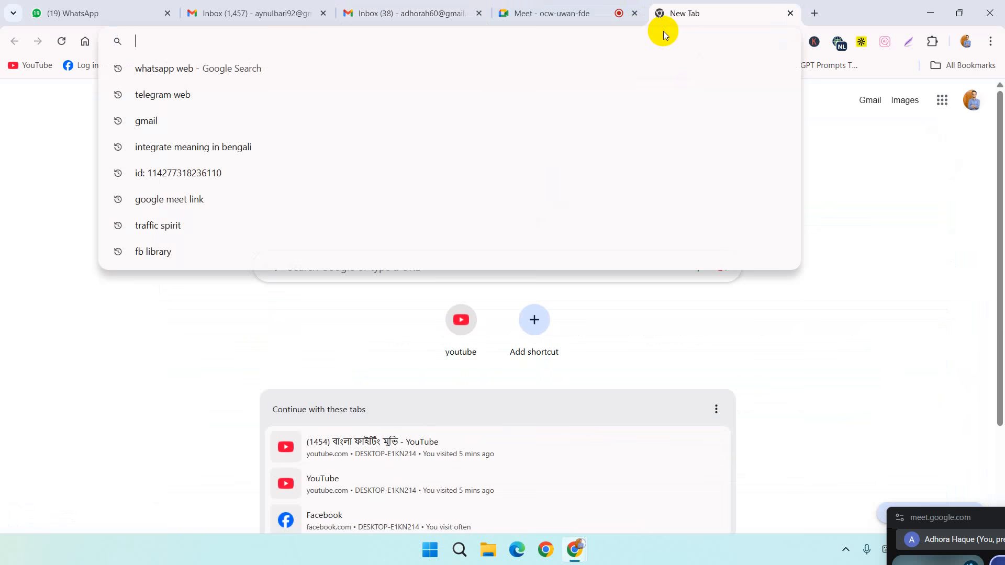
text(pantheon.io)
key(Return)
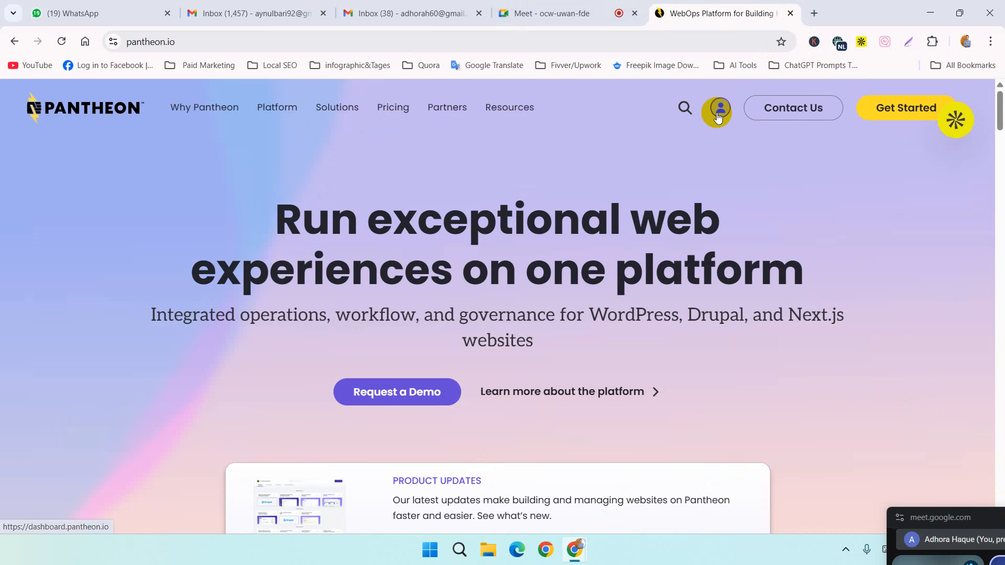
Step: Open the Pantheon dashboard and start creating a new WordPress site in the Personal Workspace
click(718, 116)
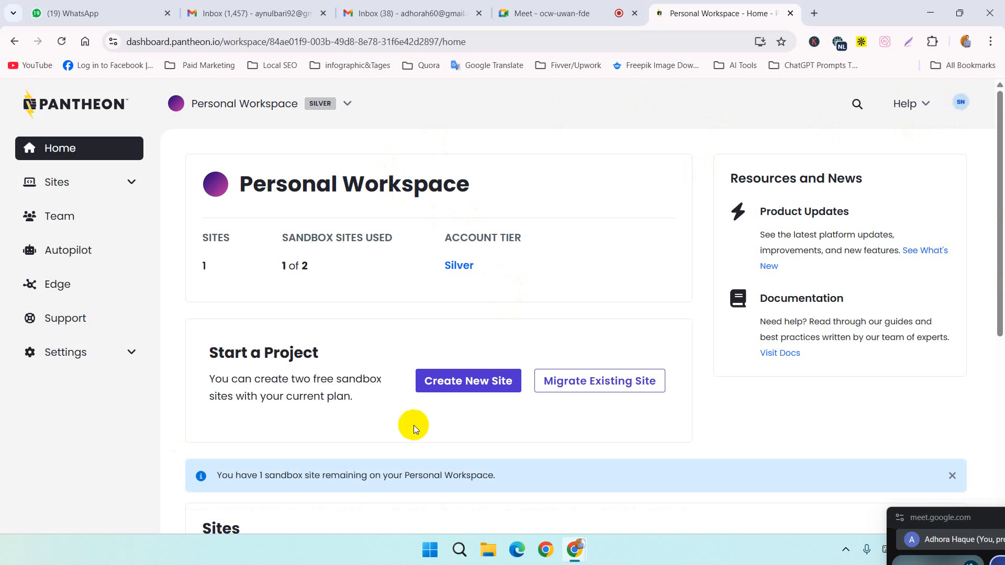
click(468, 382)
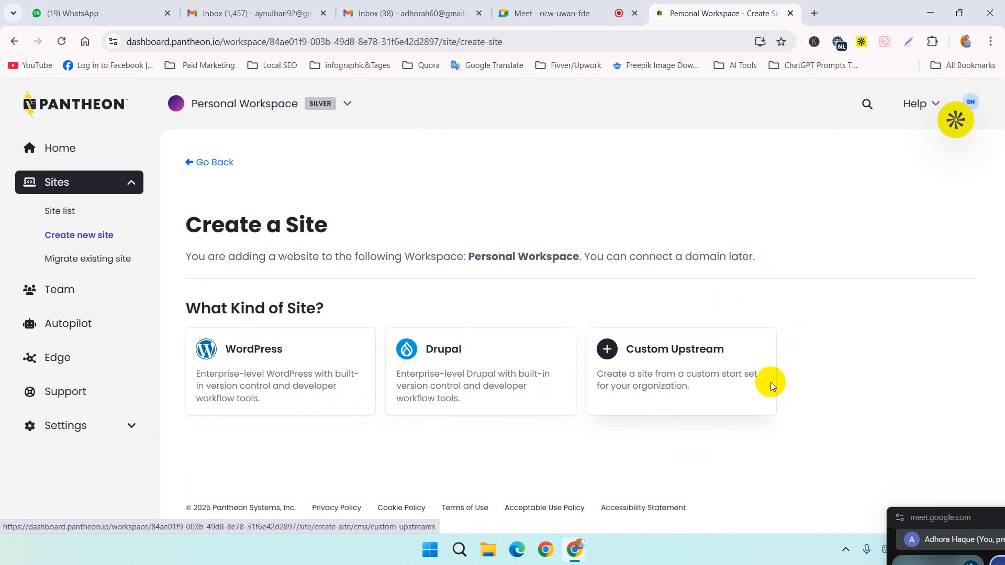
click(286, 401)
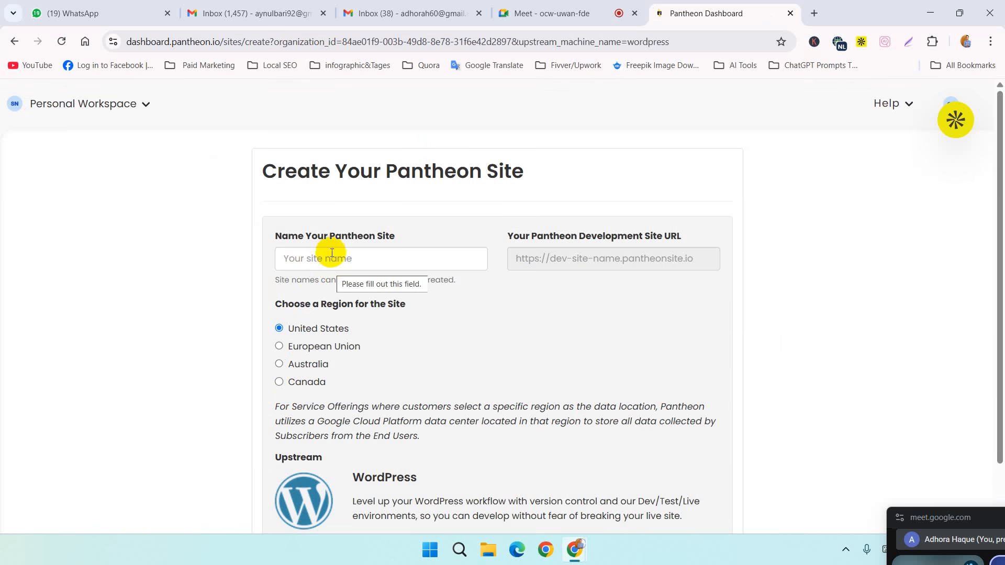
Step: Fill in the Pantheon site name with the owner's first name followed by ".Portfolio.Digital Marketing Specialist"
click(345, 264)
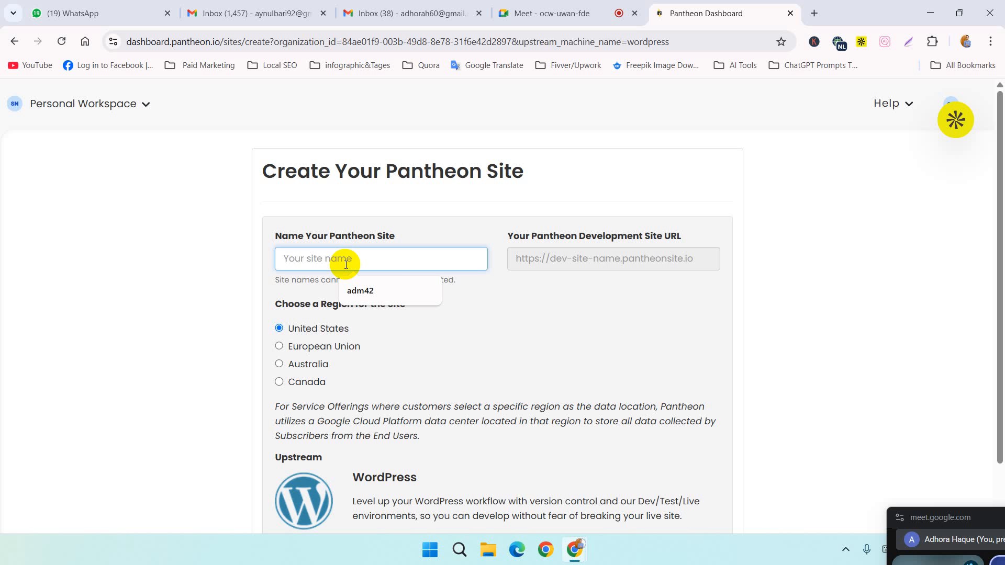
text(Adh)
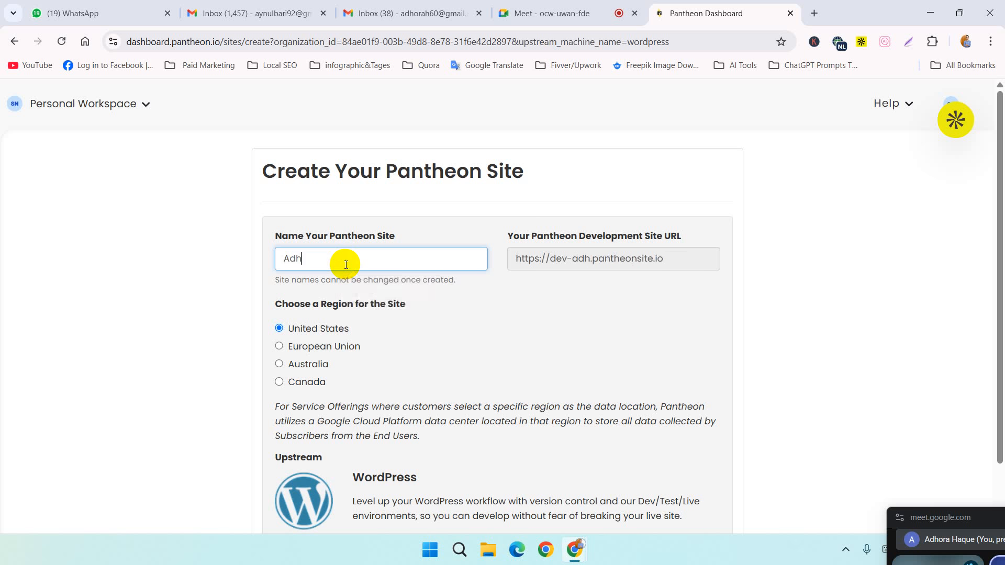
text(ora)
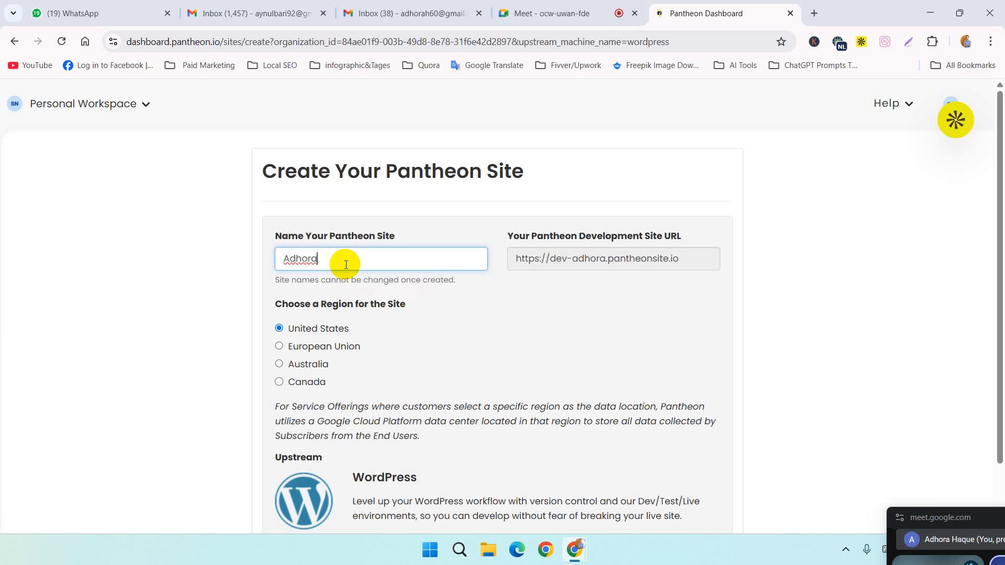
text(.Portfolio)
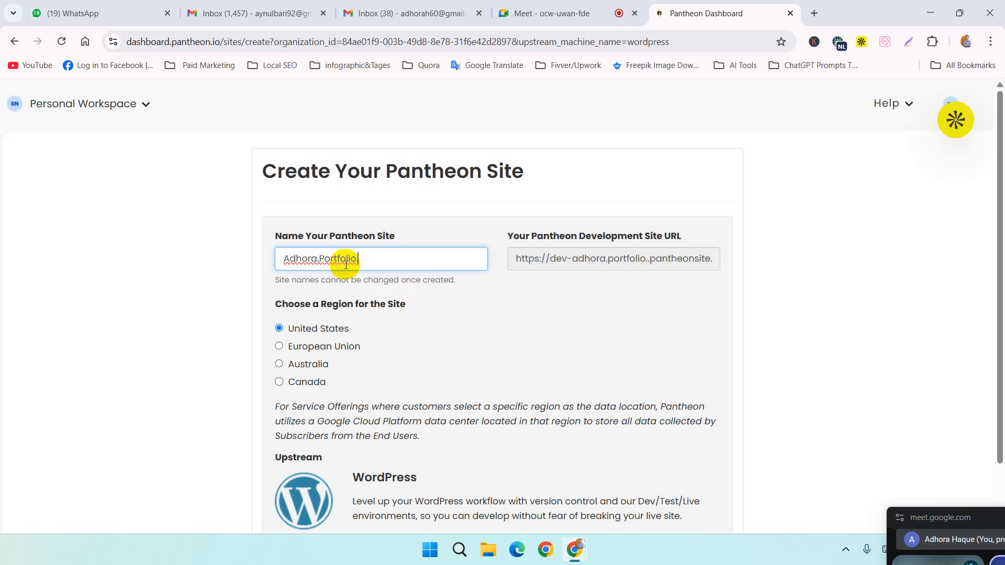
text(.Digi)
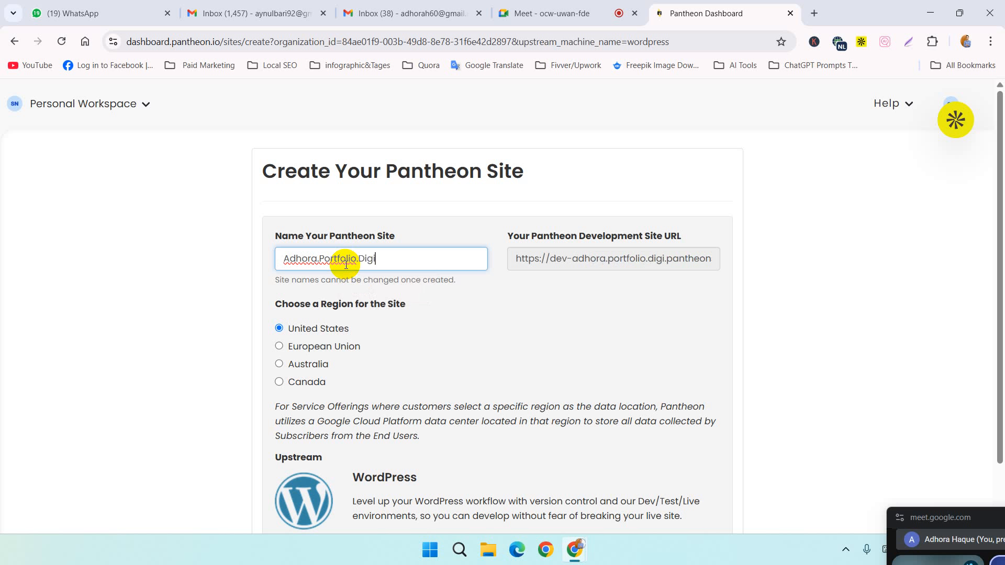
text(tal Market)
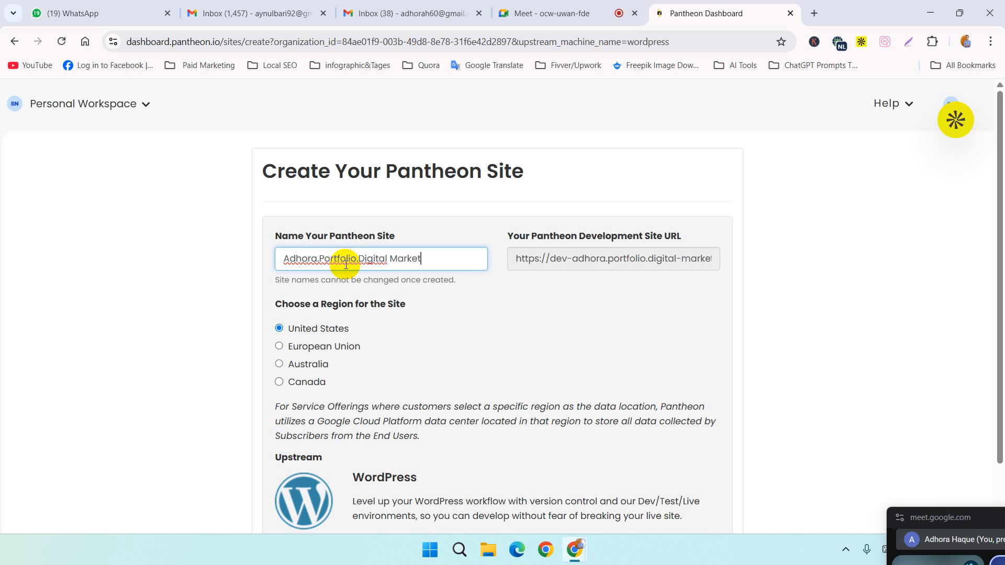
text(ing Specialist)
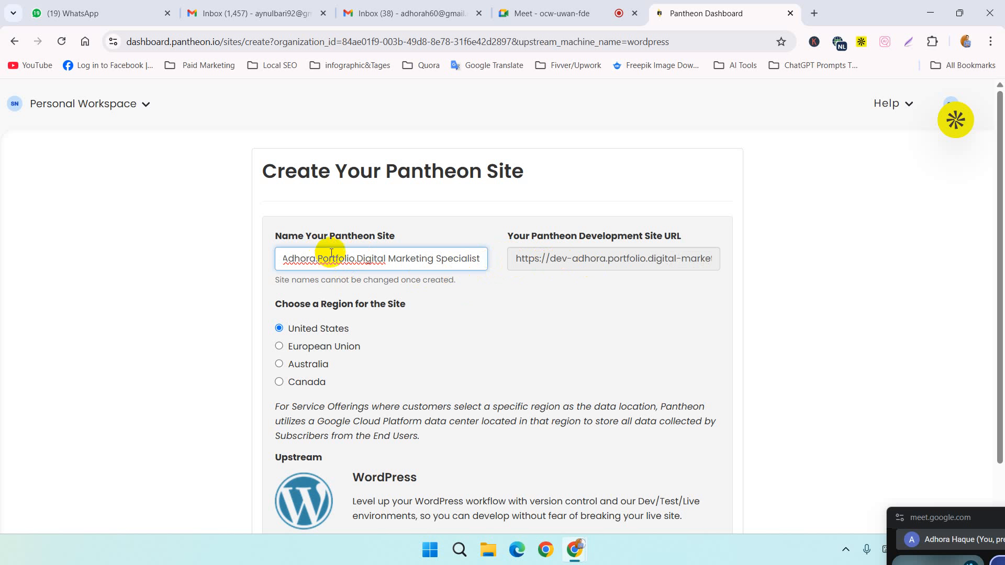
Step: Try to submit the site creation form with the period-separated site name and the United States region
drag(482, 258, 224, 275)
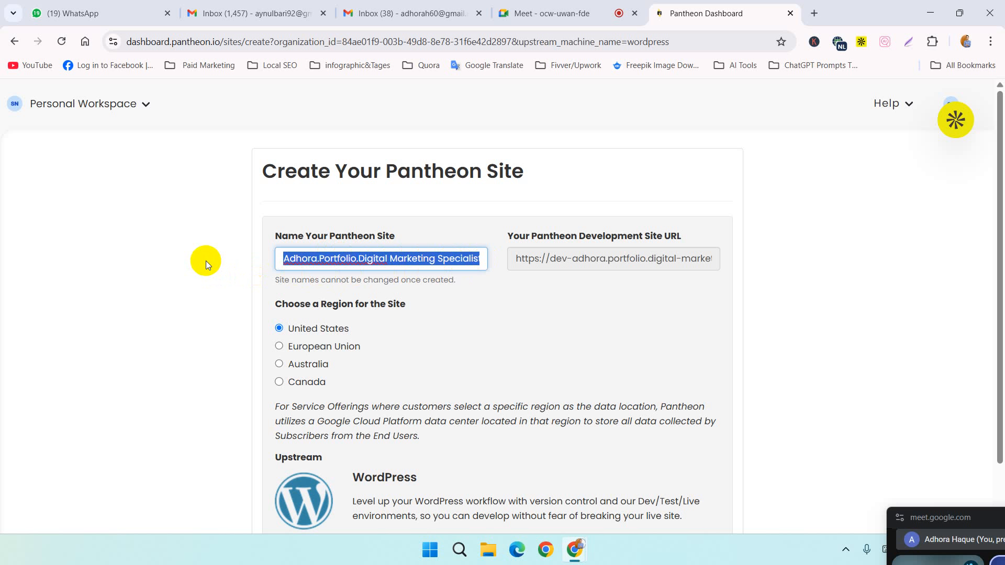
click(435, 259)
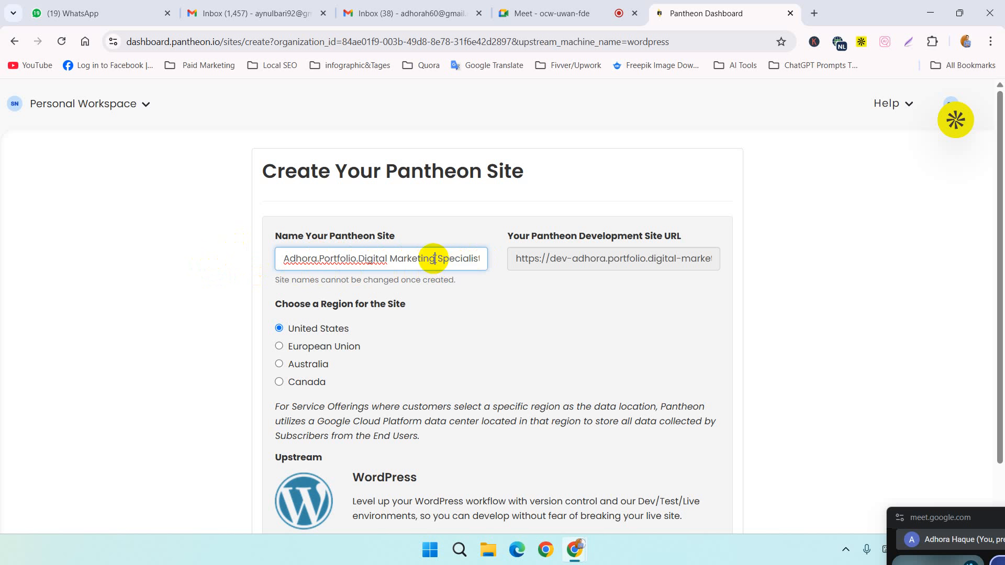
drag(482, 259, 356, 250)
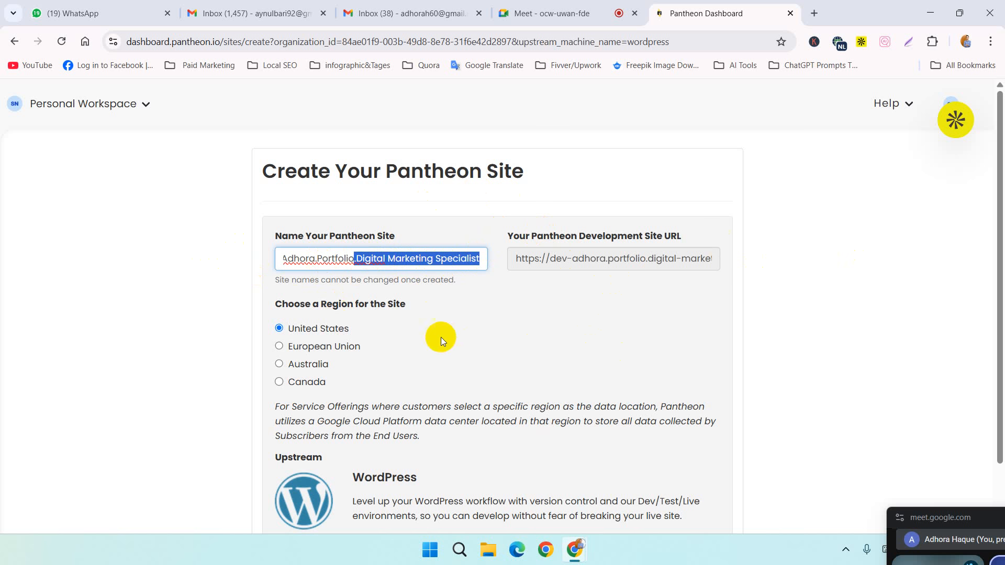
scroll(408, 332, down, 2)
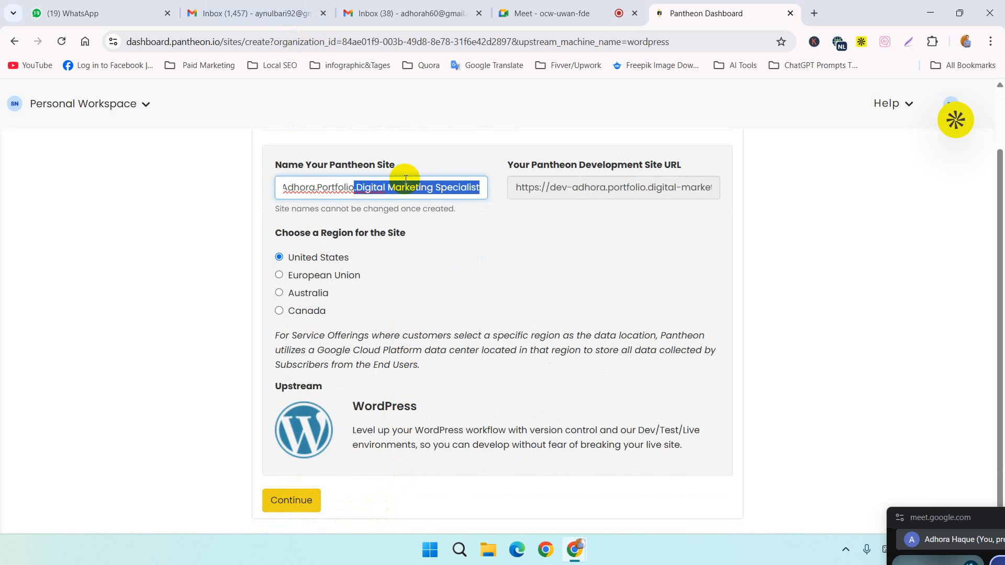
click(422, 198)
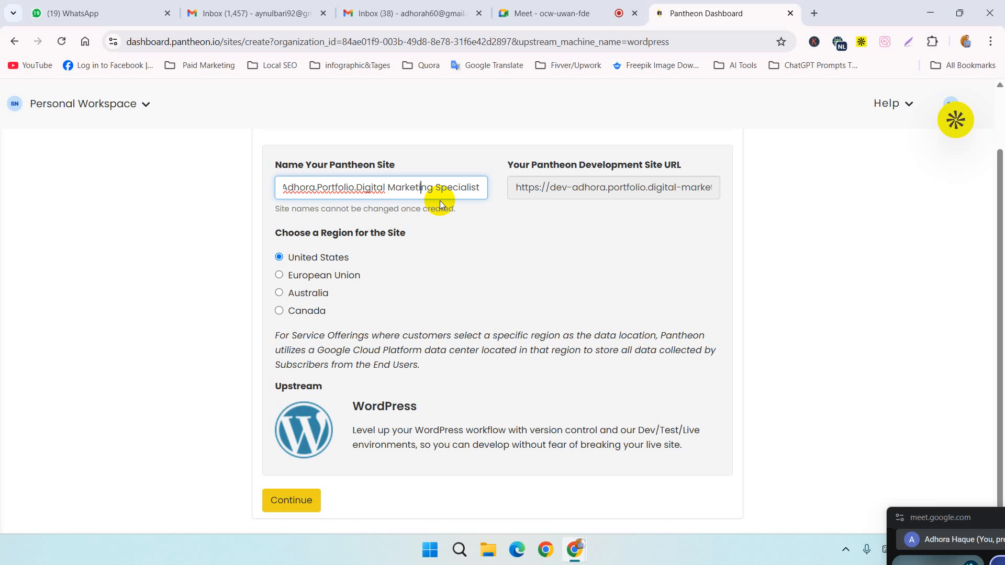
click(285, 498)
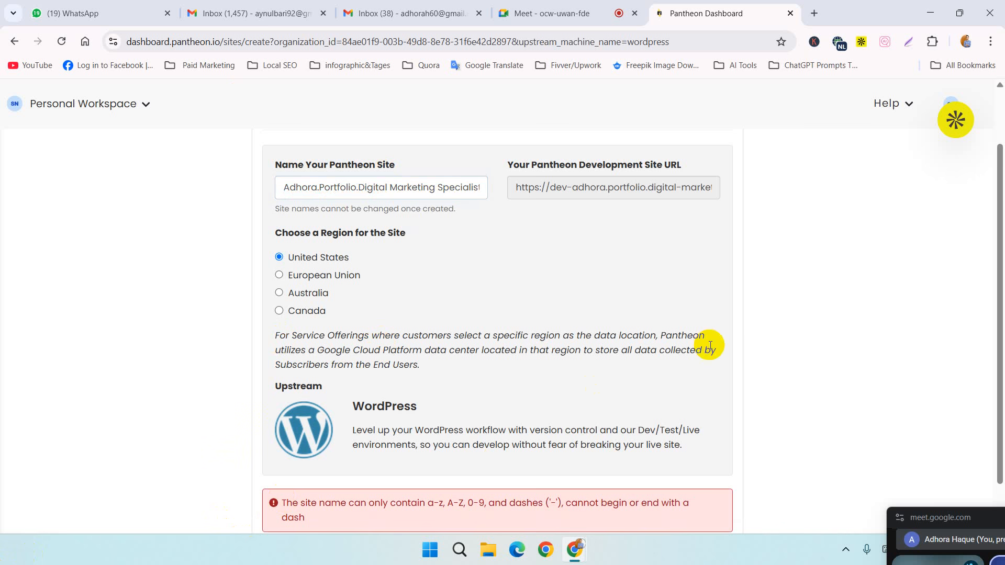
scroll(706, 347, down, 1)
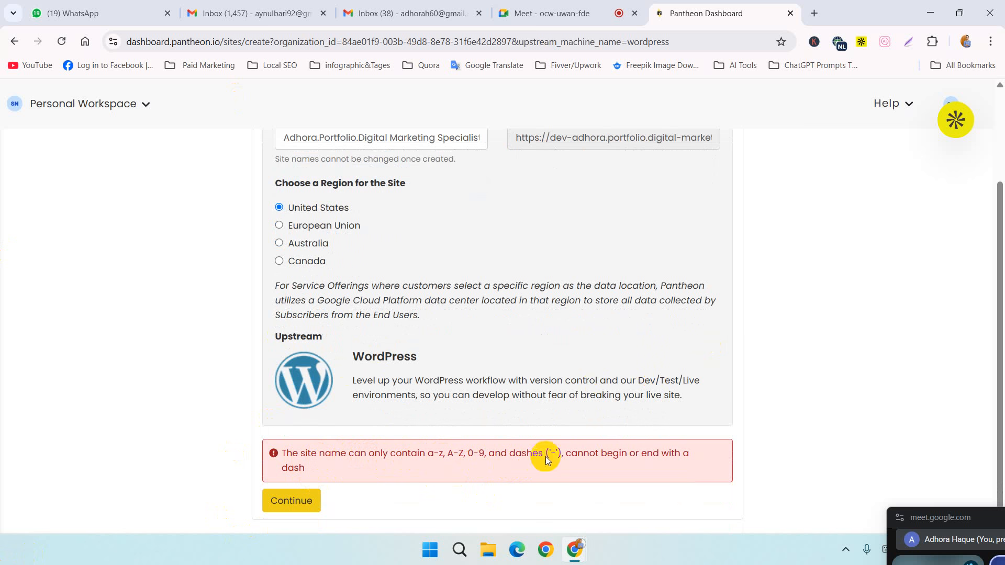
Step: Replace both periods in the site name with spaces, before "Portfolio" and before "Digital Marketing Specialist"
scroll(516, 146, up, 2)
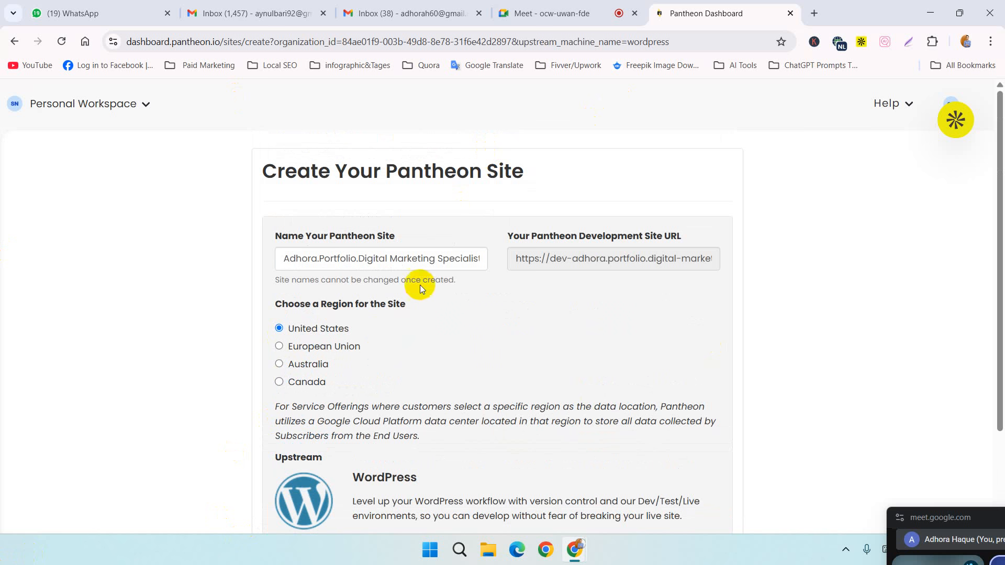
click(314, 258)
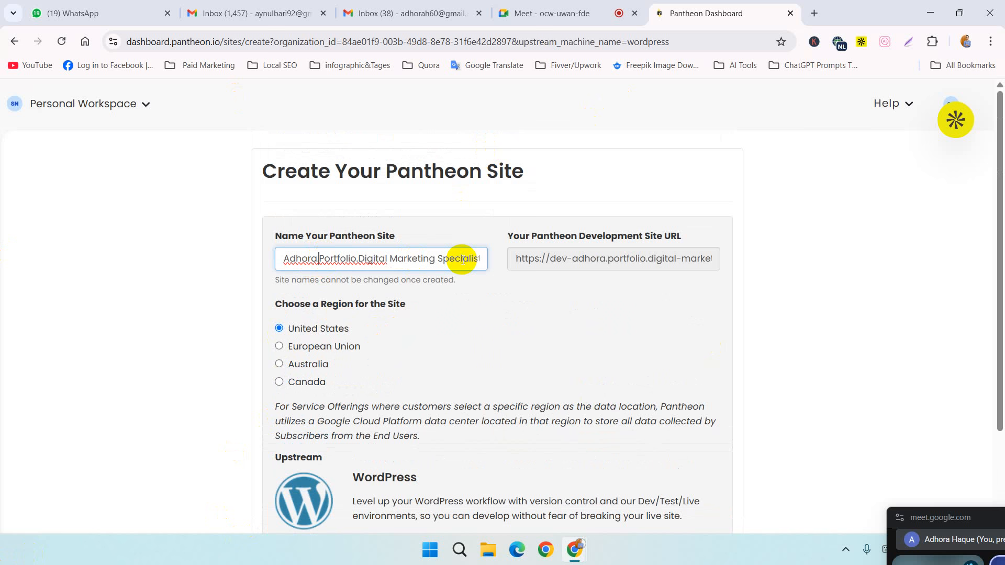
key(BackSpace)
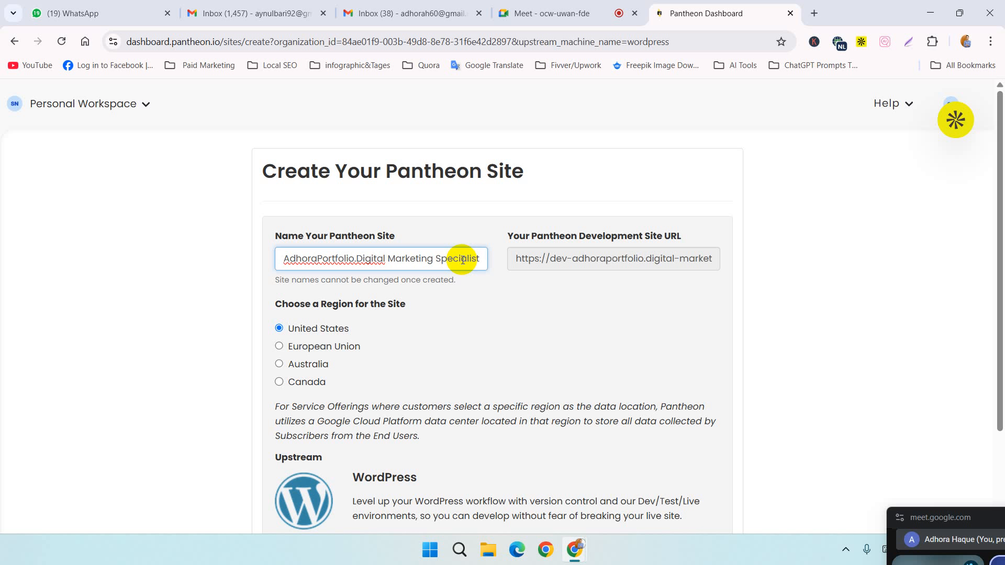
key(Right)
key(Right)
key(Right)
key(Right)
key(Right)
key(Right)
key(Right)
key(Right)
key(BackSpace)
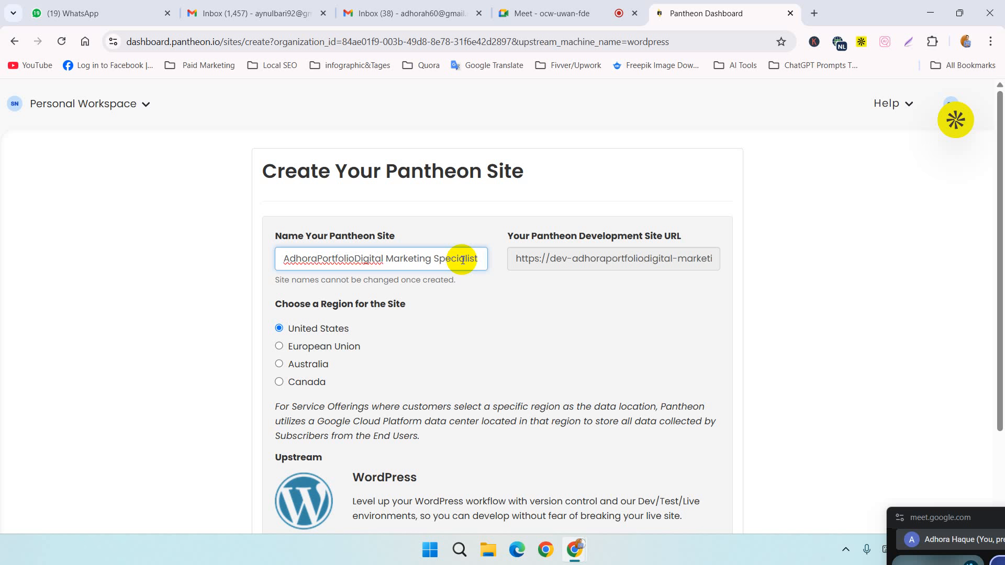
key(Left)
key(Left)
key(Left)
key(Left)
key(Left)
key(Left)
key(Left)
key(Left)
key(Left)
key(Left)
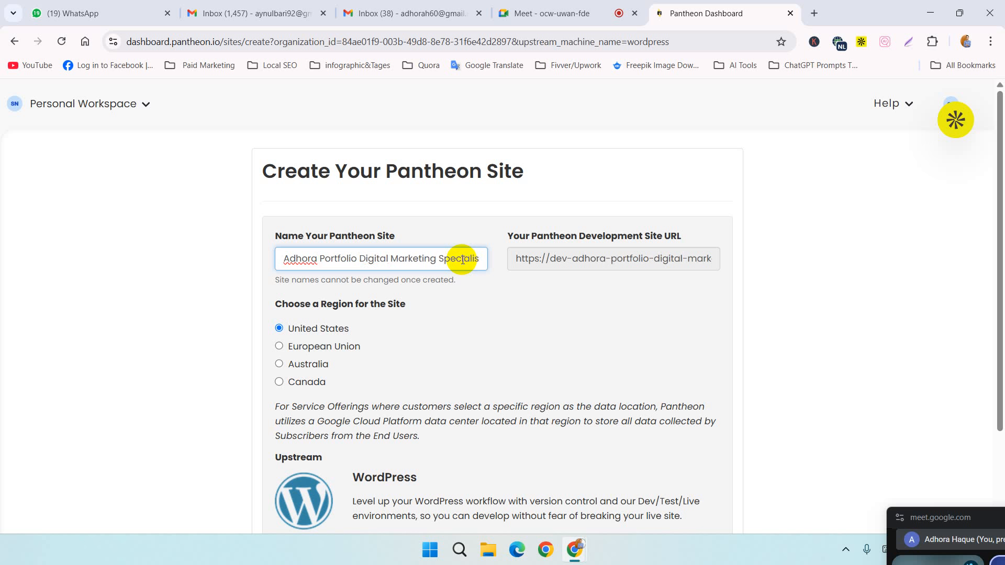
click(479, 259)
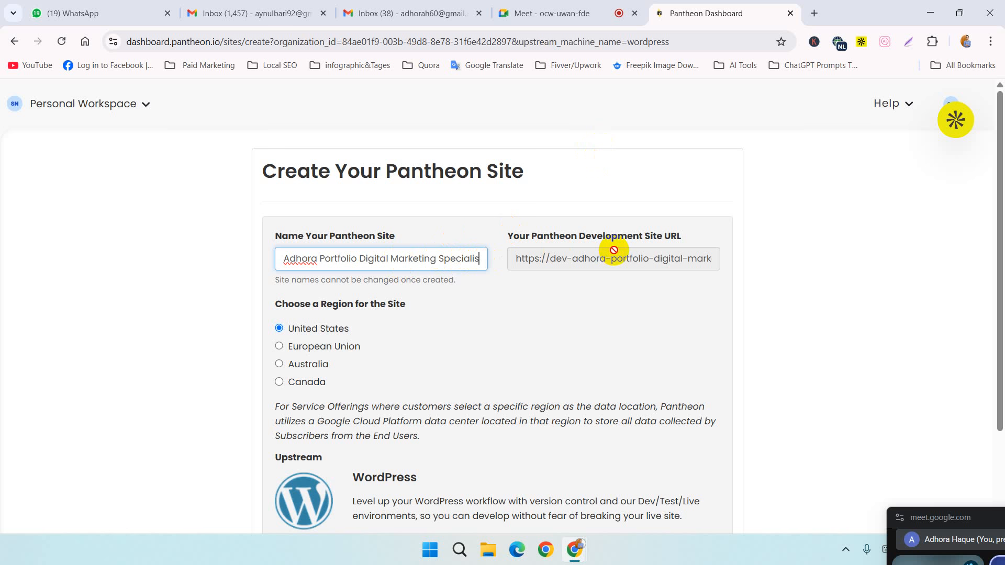
key(Right)
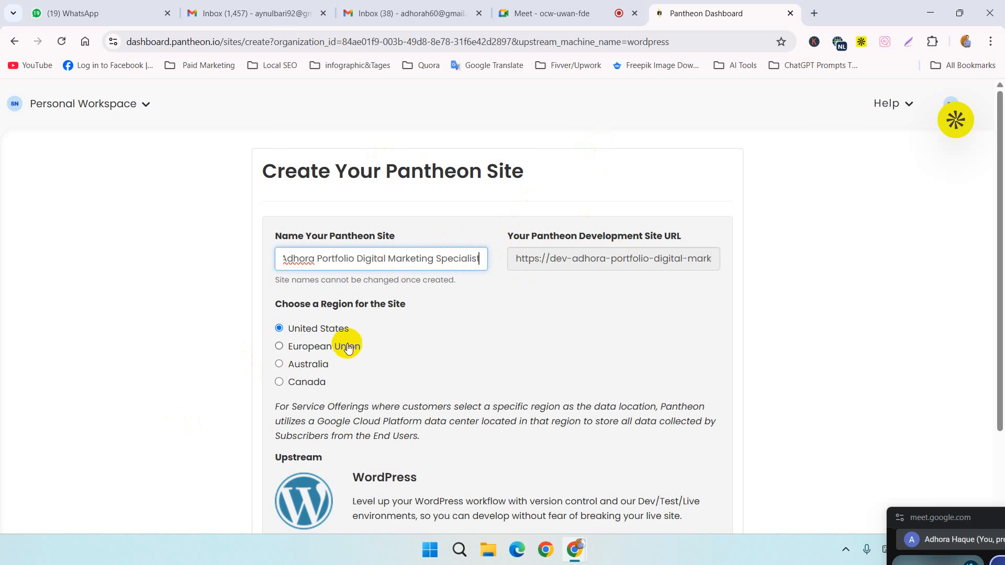
Step: Submit the site creation form and open the new site's Pantheon dashboard once WordPress is deployed
scroll(559, 313, down, 3)
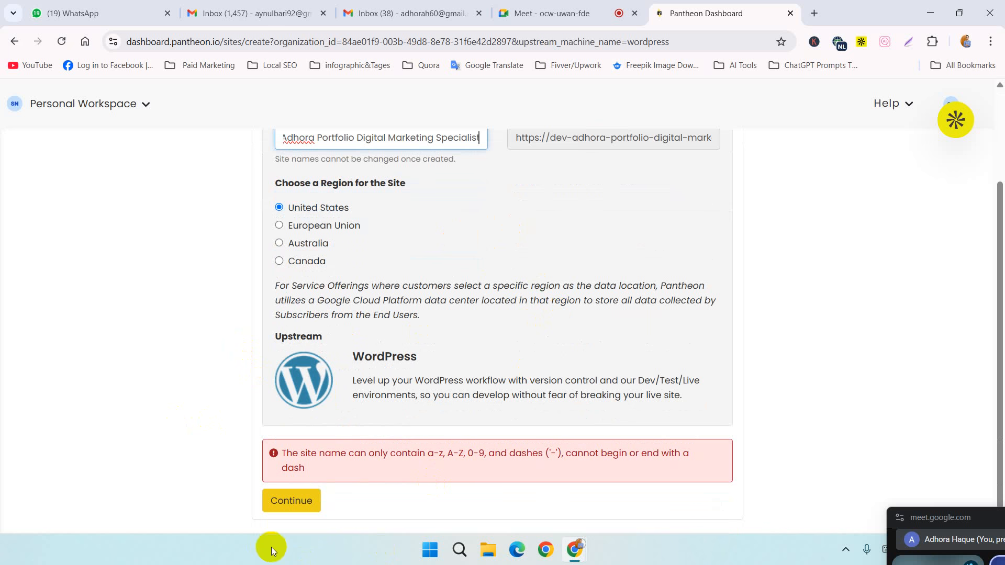
click(296, 501)
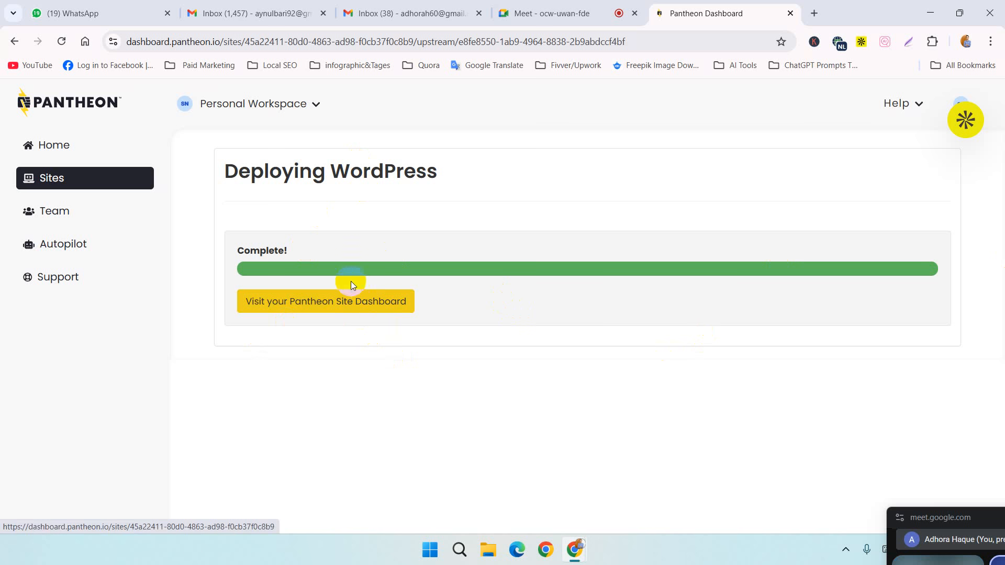
click(317, 304)
click(318, 303)
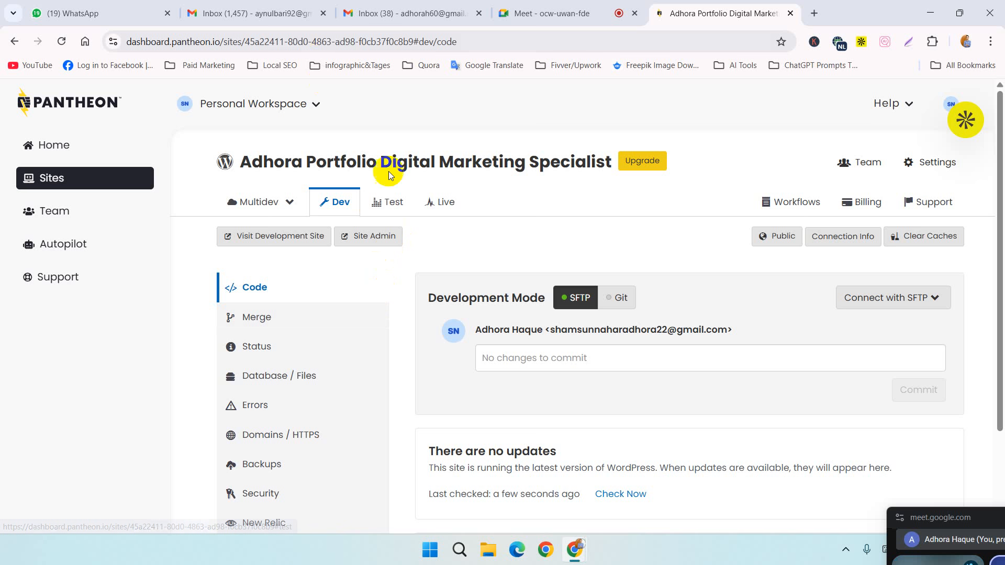
Step: Open the Dev environment's site admin, continue past the sandbox notice and accept English (United States) as the WordPress installation language
click(382, 242)
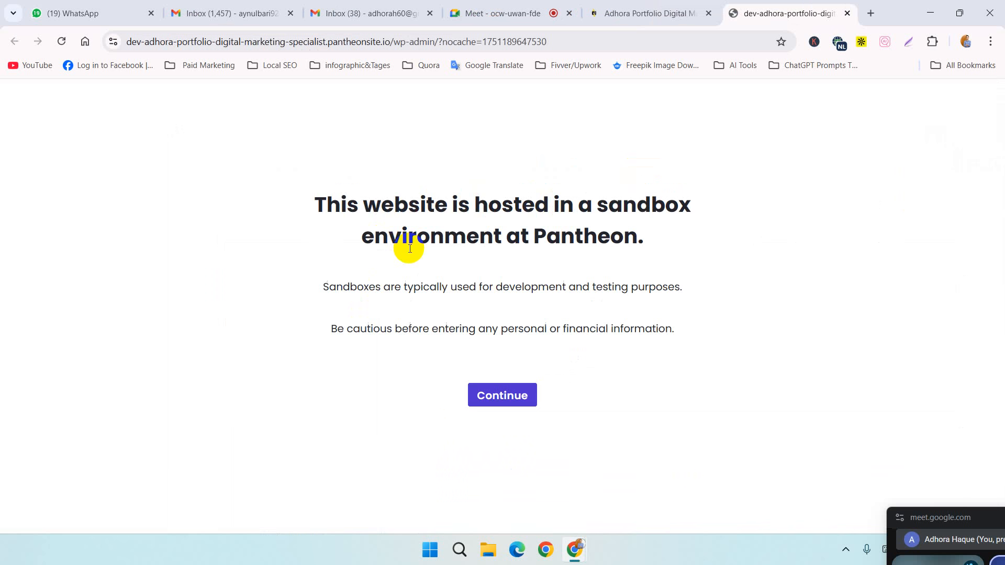
click(512, 402)
click(512, 402)
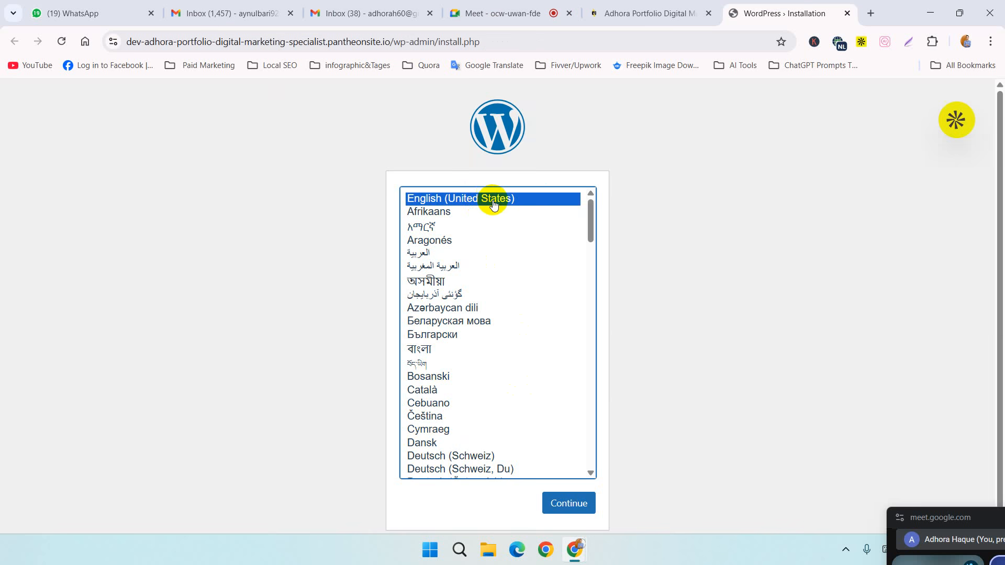
click(571, 501)
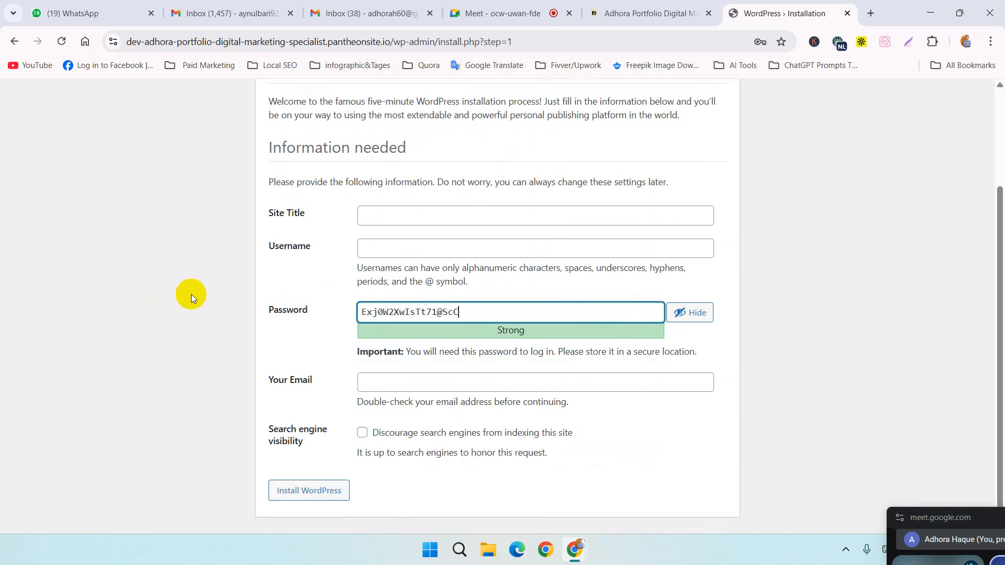
Step: Set the WordPress site title to the owner's first name followed by "Portfolio Digital Marketing Specialist"
scroll(190, 294, up, 3)
click(399, 344)
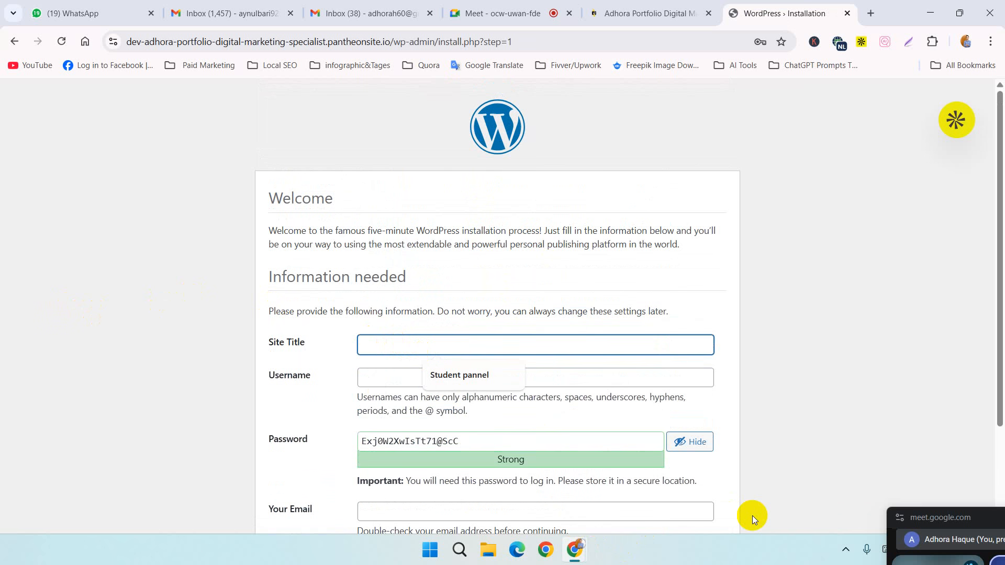
text(Adhora)
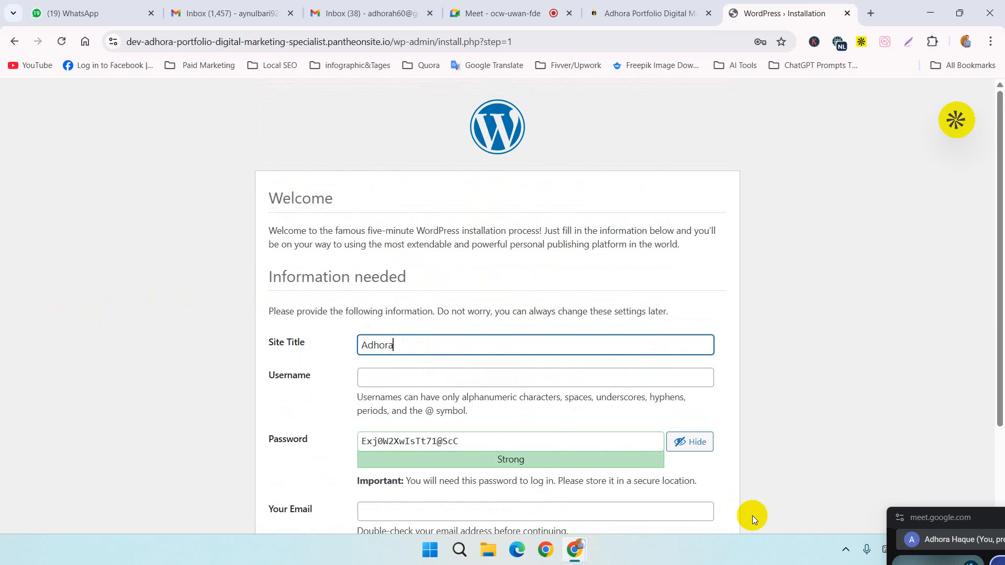
text( Portfolio Digital Markeying Specialist)
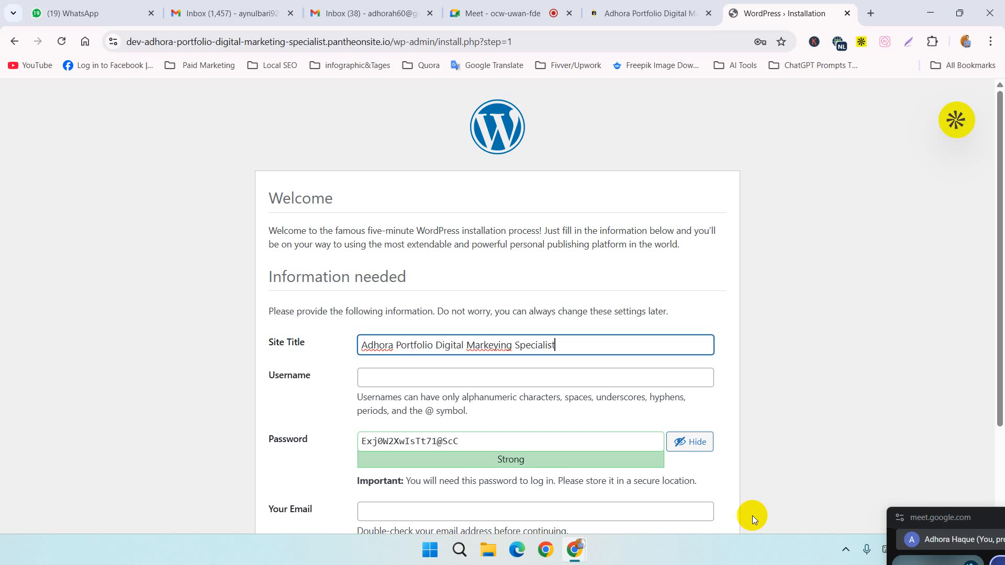
click(498, 345)
key(BackSpace)
text(t)
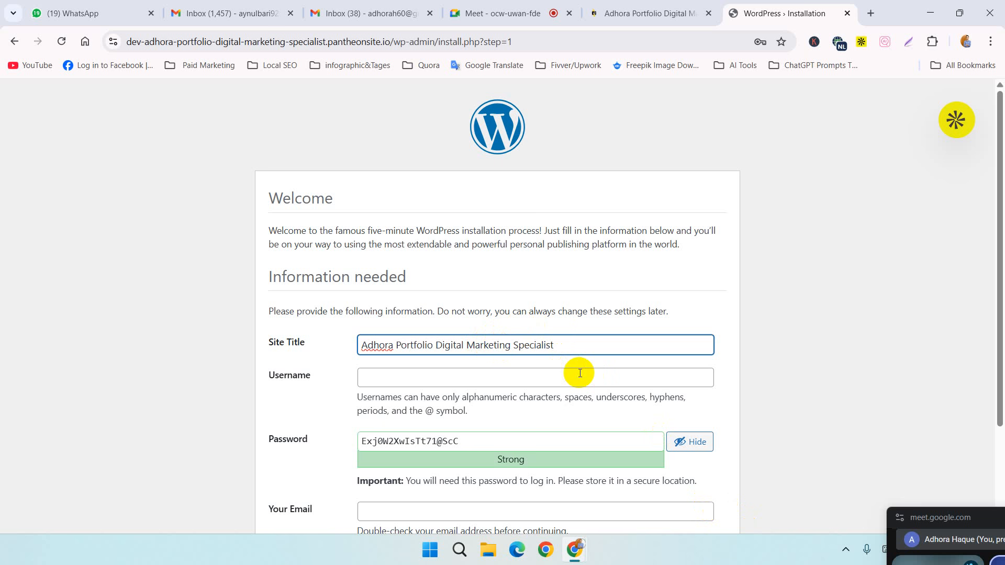
Step: Enter the admin account's username on the WordPress installation form
click(482, 374)
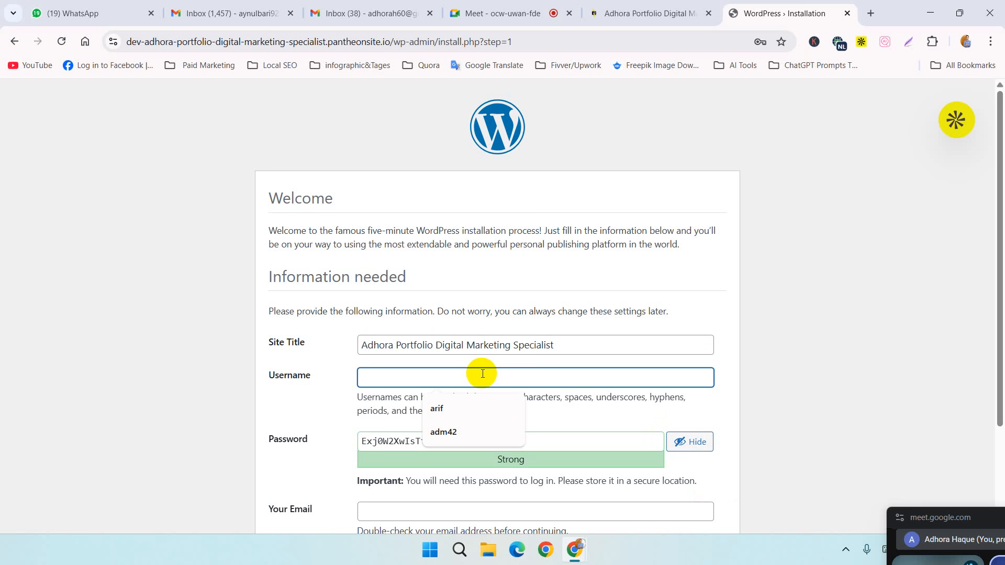
text(Adh)
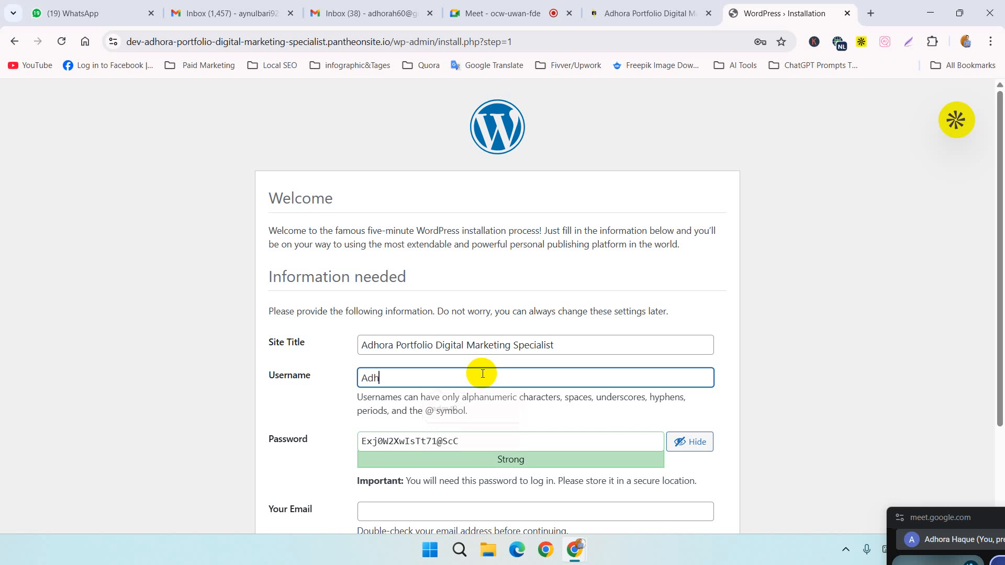
text(orah60)
Step: Replace the generated admin password with a custom account password, masking its characters during entry
click(461, 442)
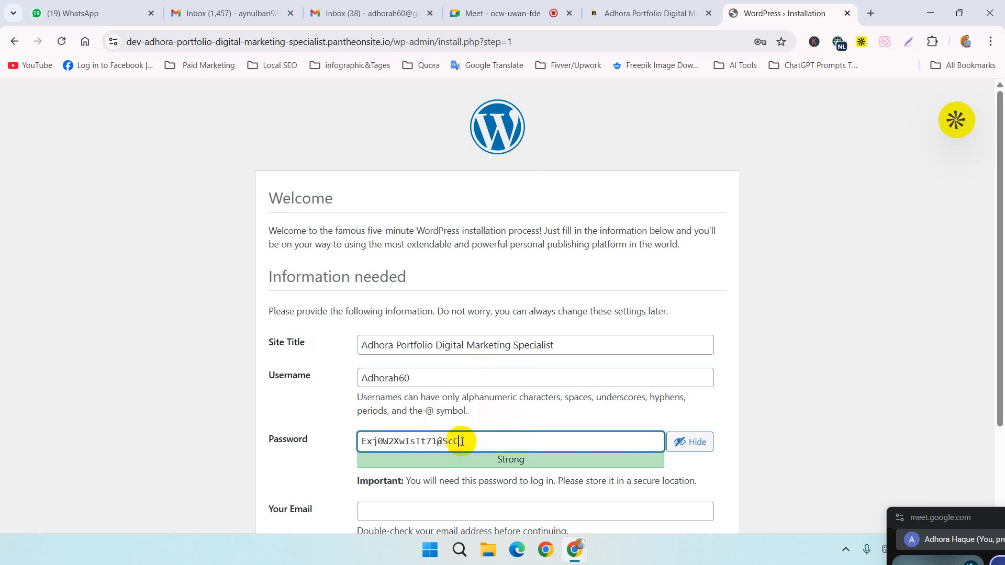
triple_click(461, 441)
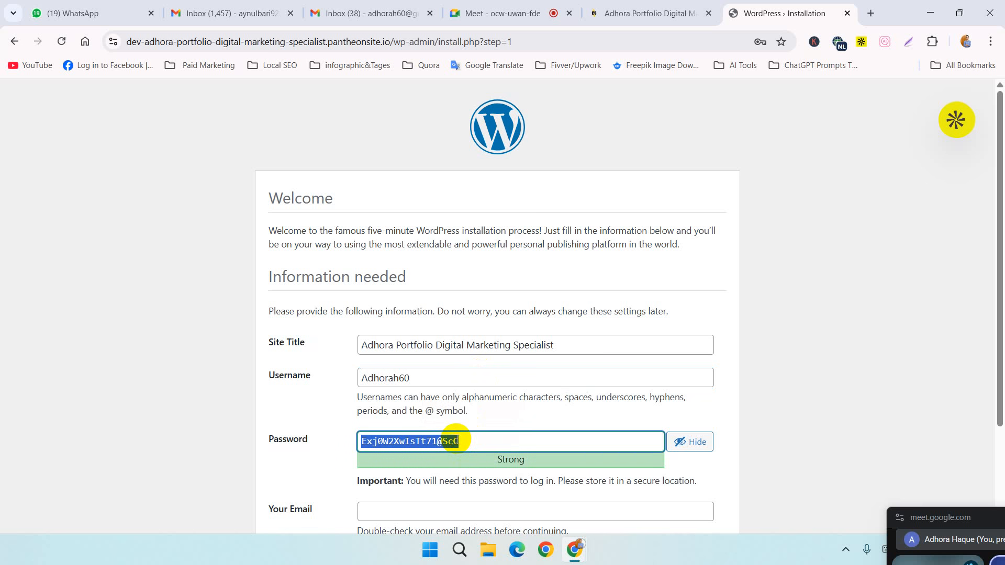
key(BackSpace)
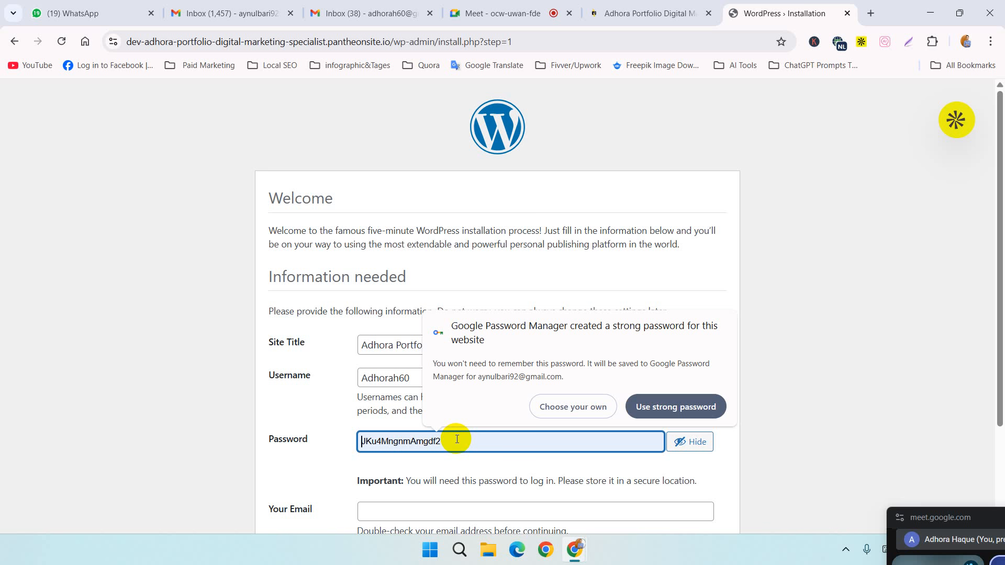
text(Ma)
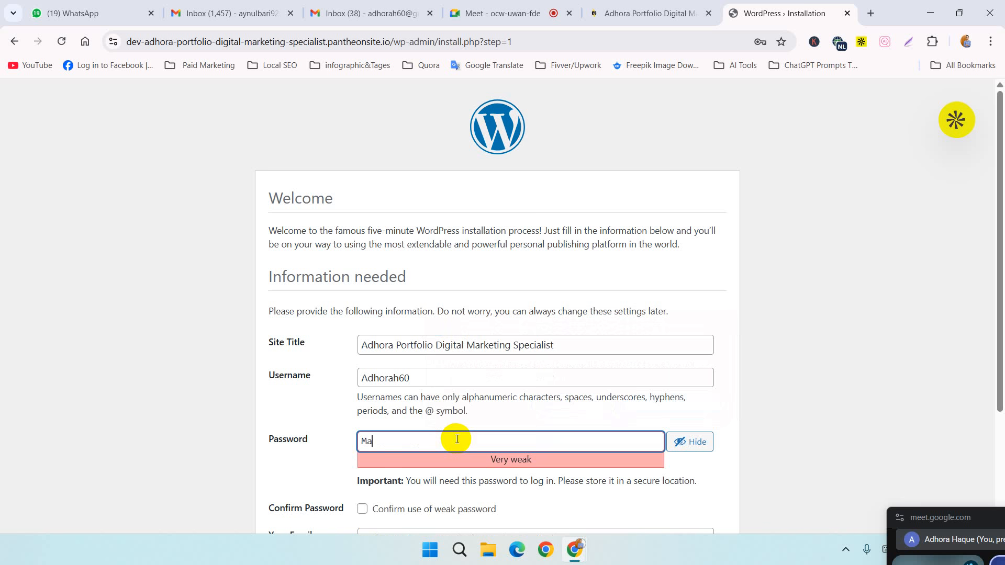
text(r)
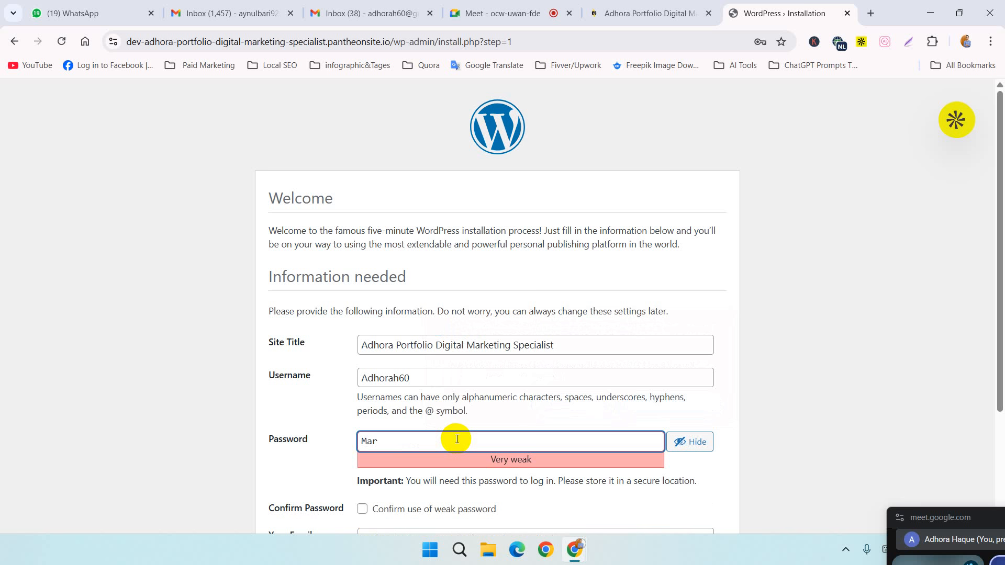
click(706, 447)
click(428, 439)
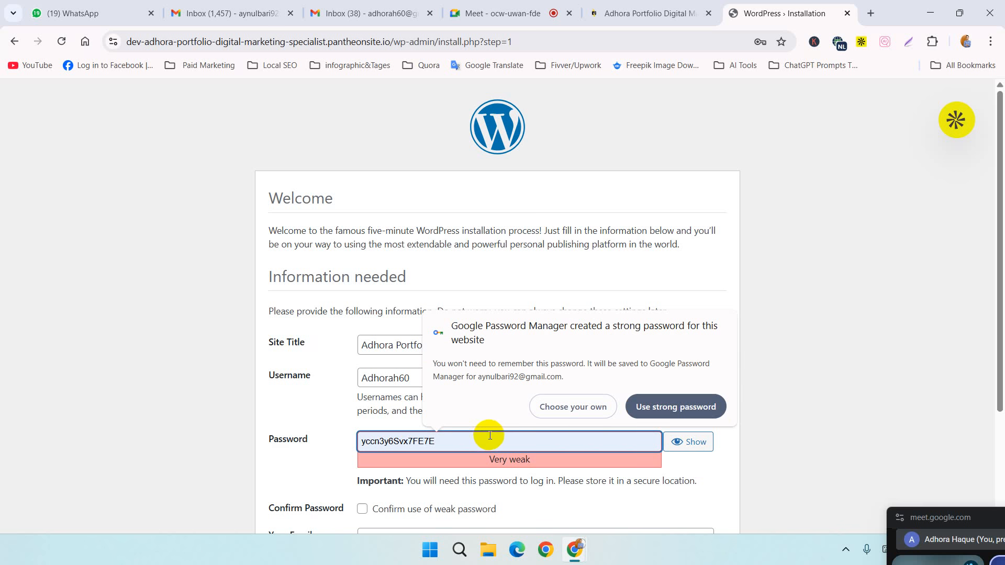
key(BackSpace)
key(BackSpace)
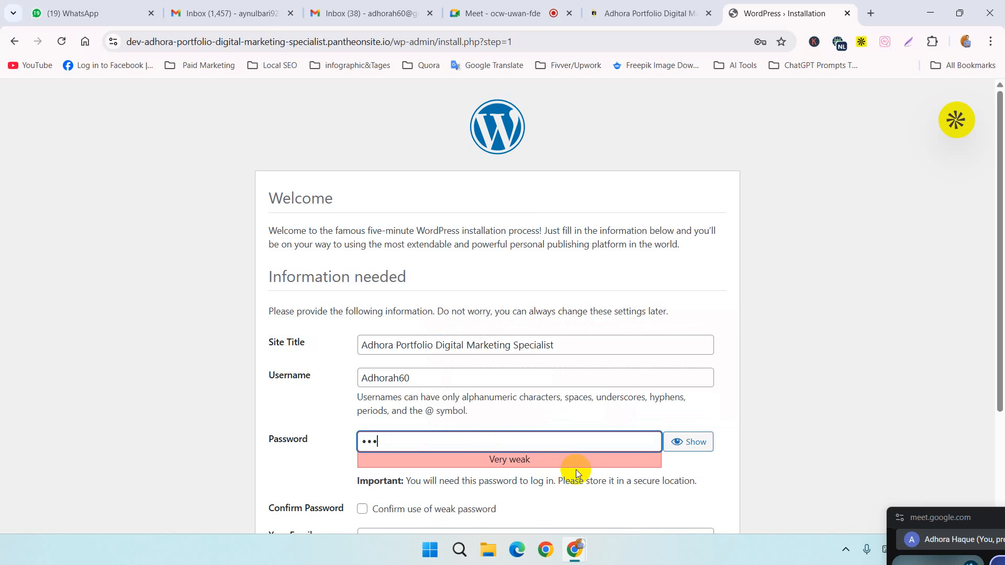
text(•••••••••••)
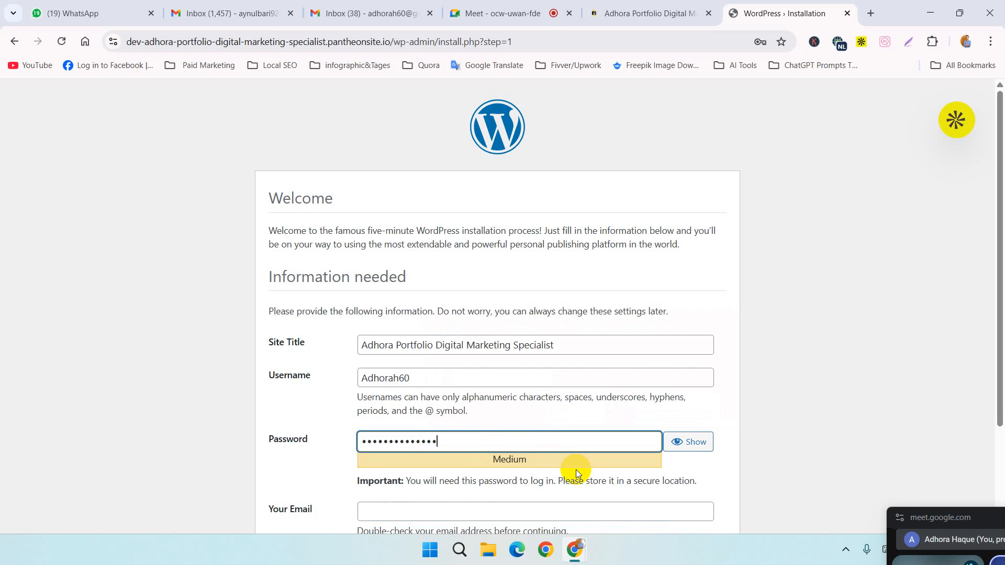
text(••••)
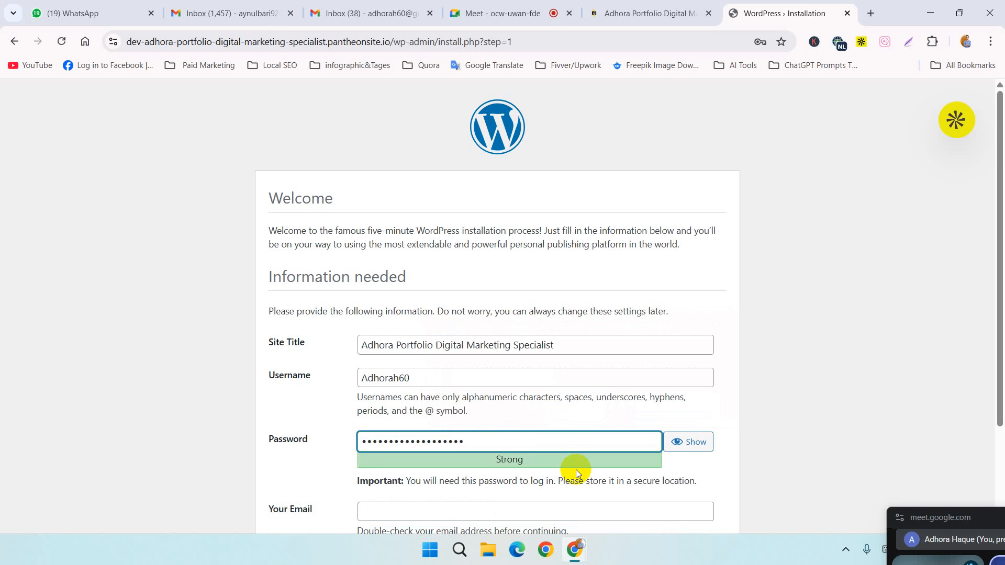
Step: Enter the admin's e-mail address and install WordPress, declining the browser's offer to save the password
scroll(304, 419, down, 3)
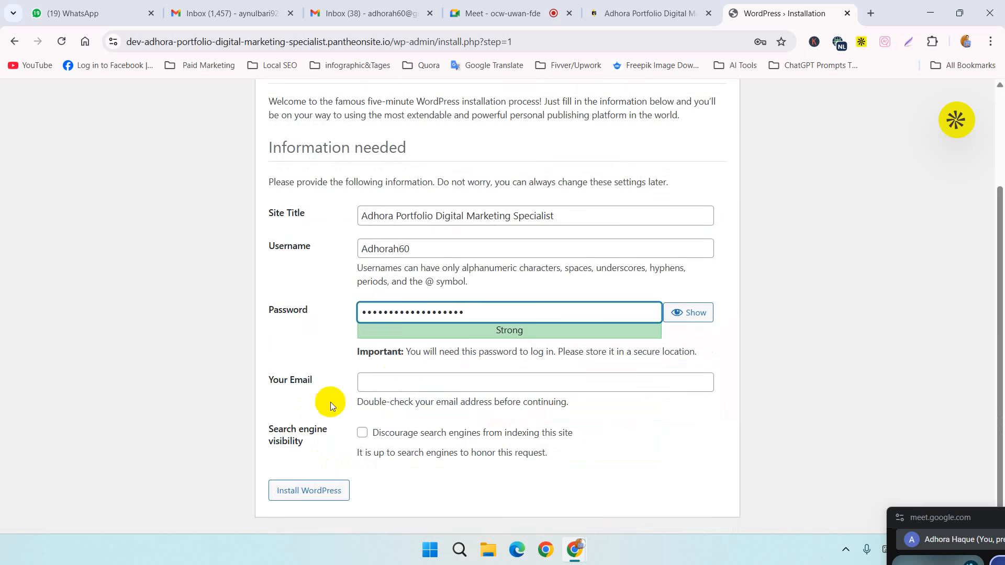
click(415, 381)
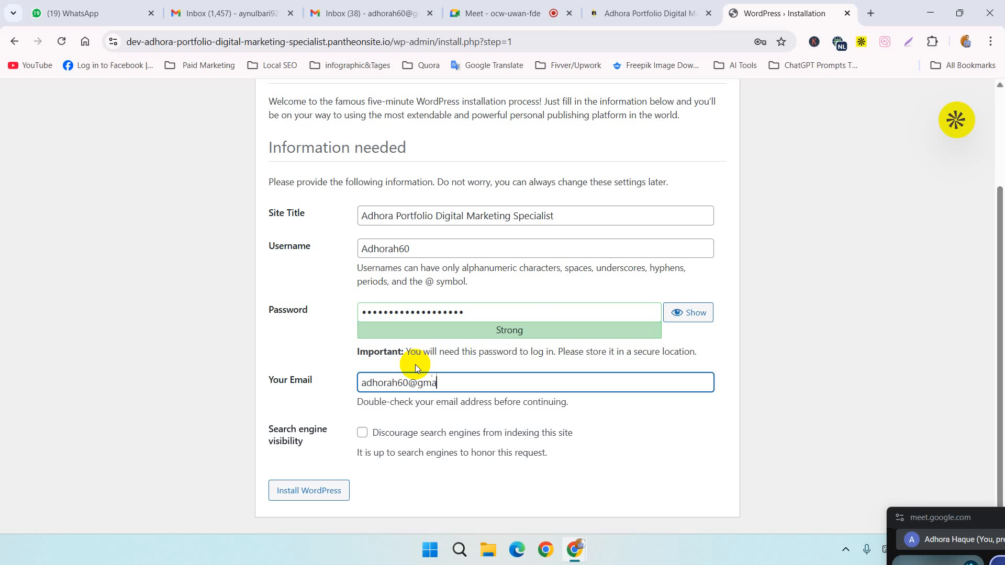
click(314, 493)
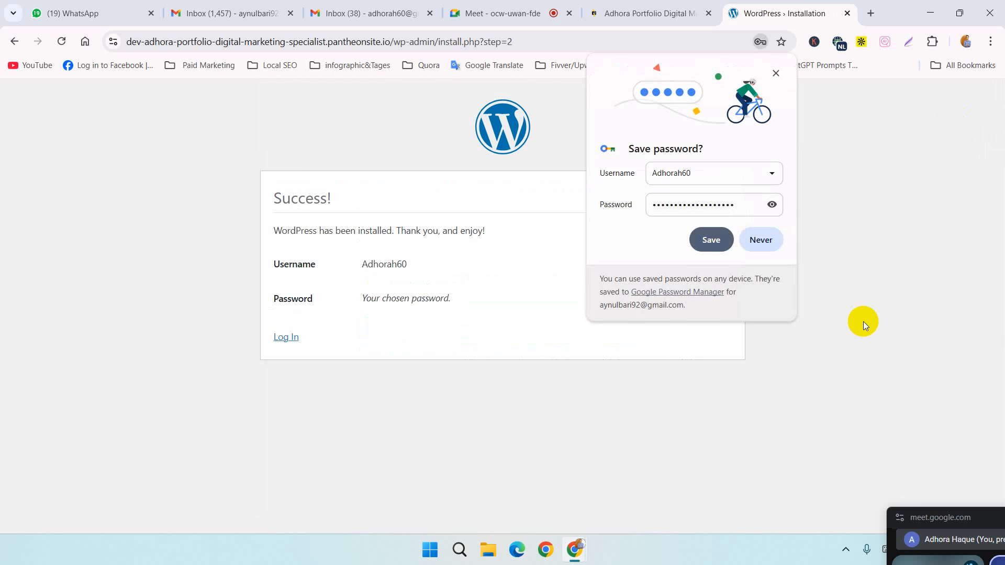
click(760, 239)
Step: Open the new site's WordPress login form and enter the admin username
click(277, 339)
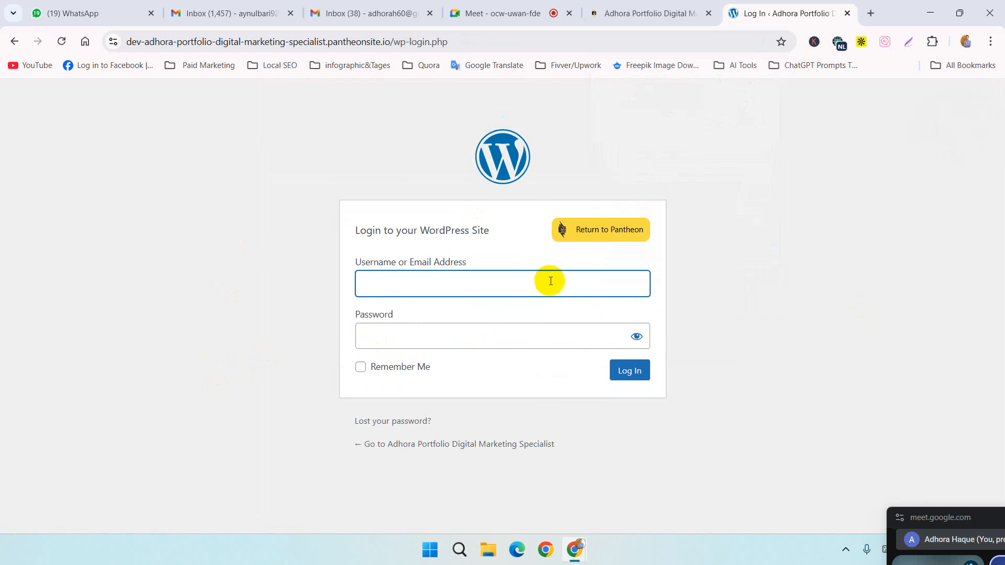
click(545, 270)
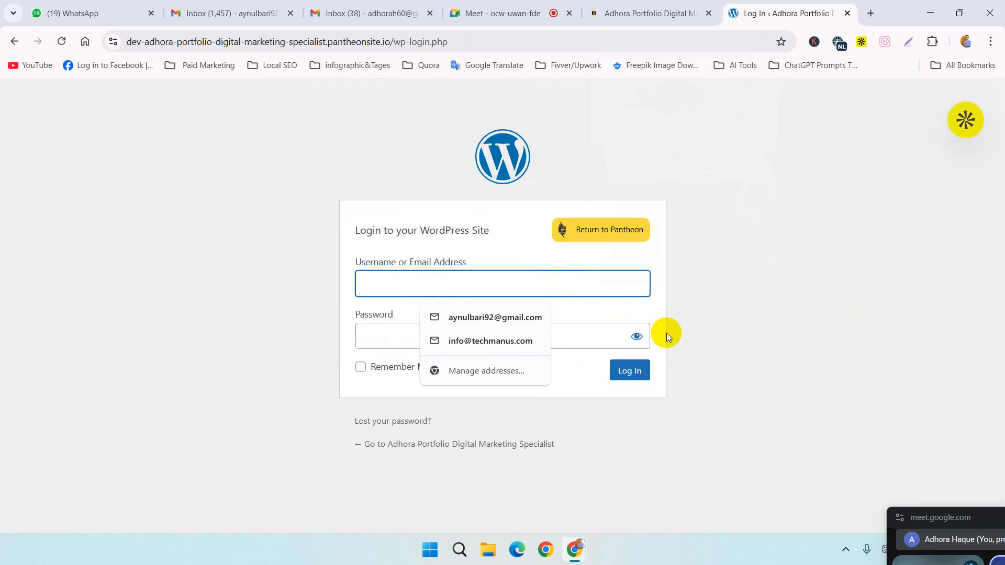
text(adh)
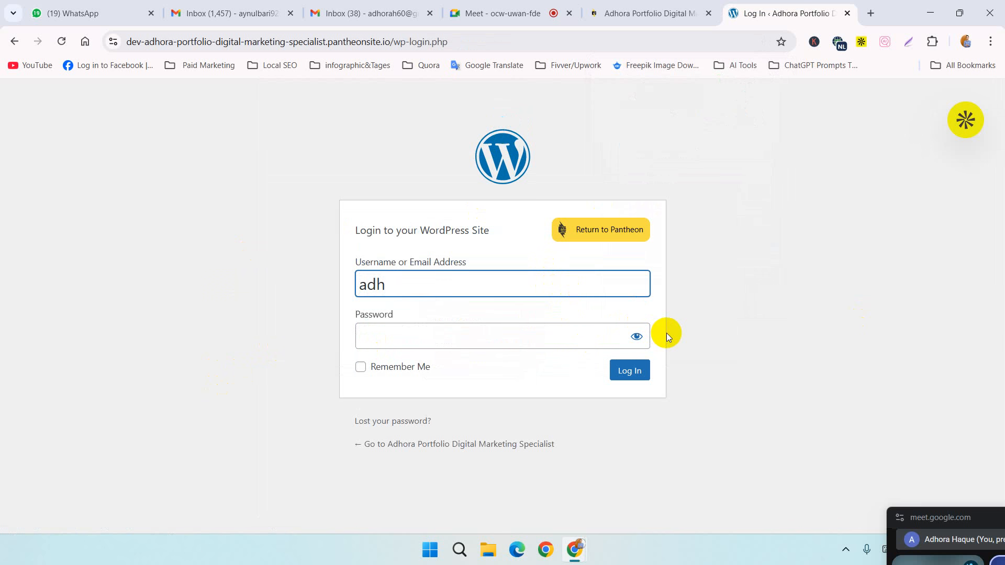
text(orah60)
Step: Try to log in to WordPress with the admin account password
click(582, 337)
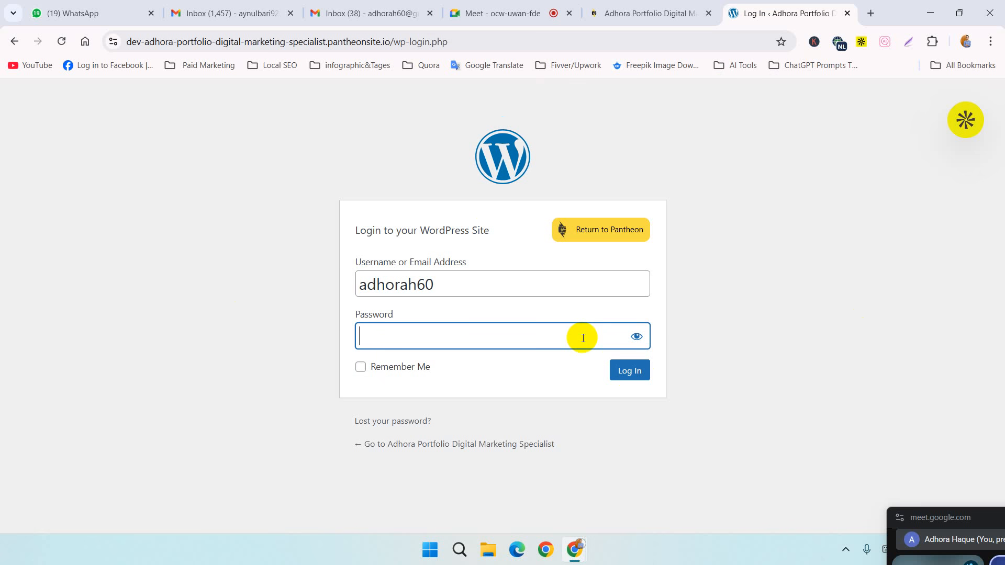
text(*******************)
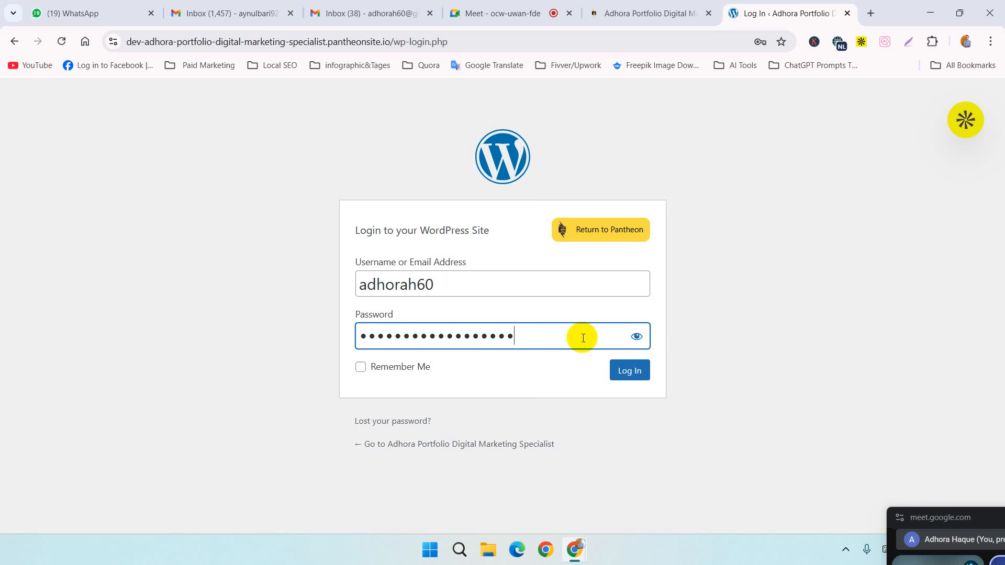
key(Return)
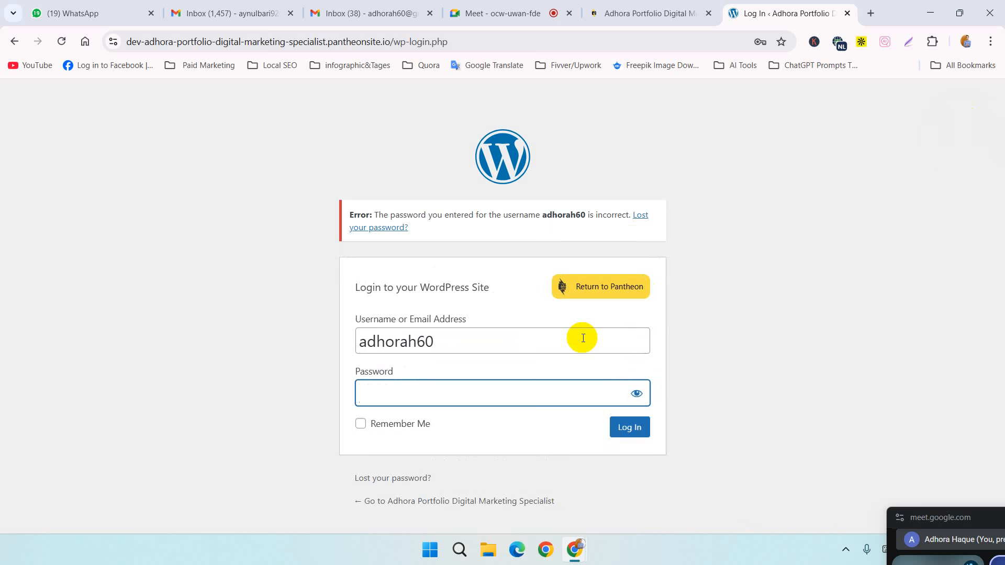
Step: Re-enter the admin account password and log in to the WordPress dashboard
text(*******)
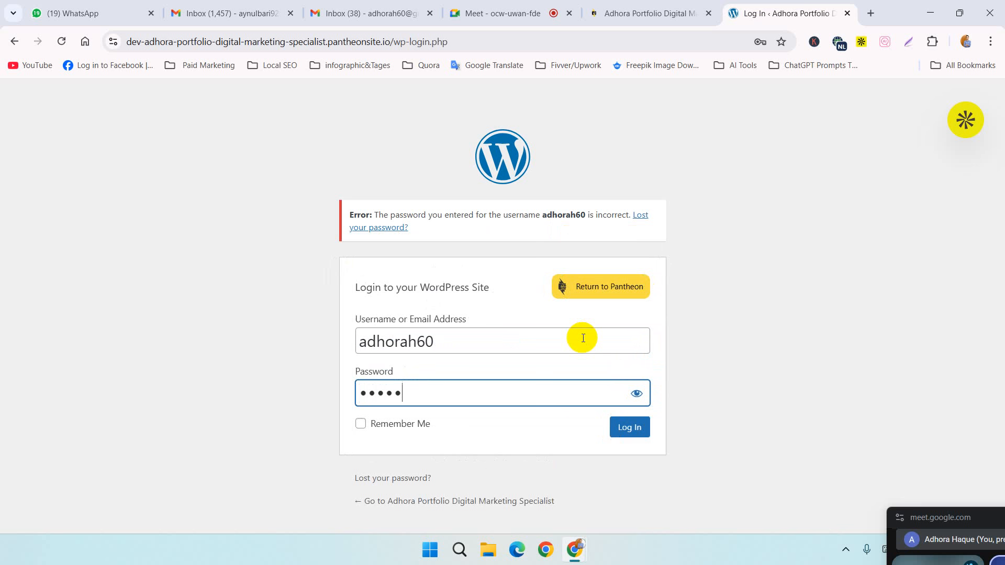
text(************)
key(Return)
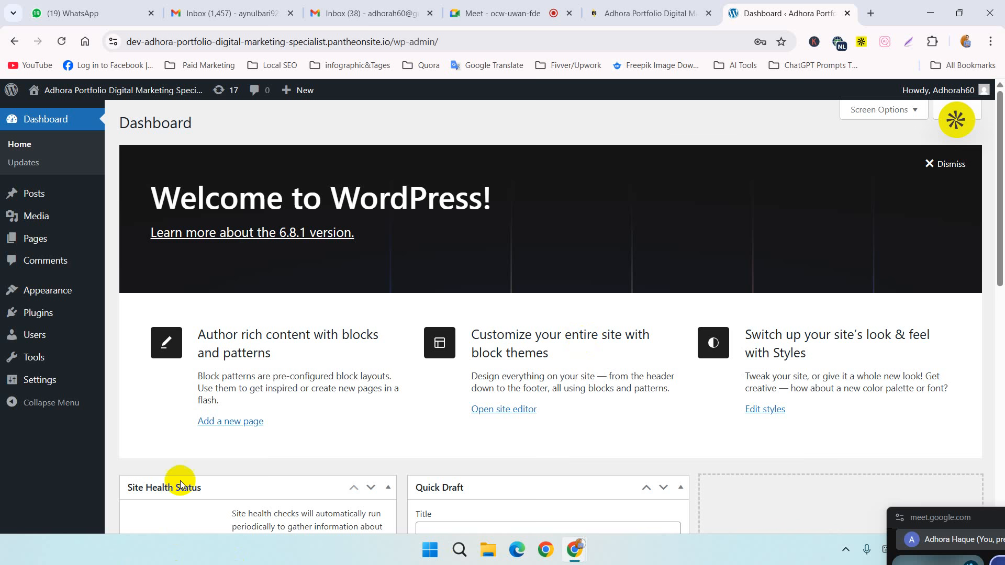
Step: Revisit the site's Pantheon dashboard, then return to the WordPress dashboard and look through its widgets
click(647, 13)
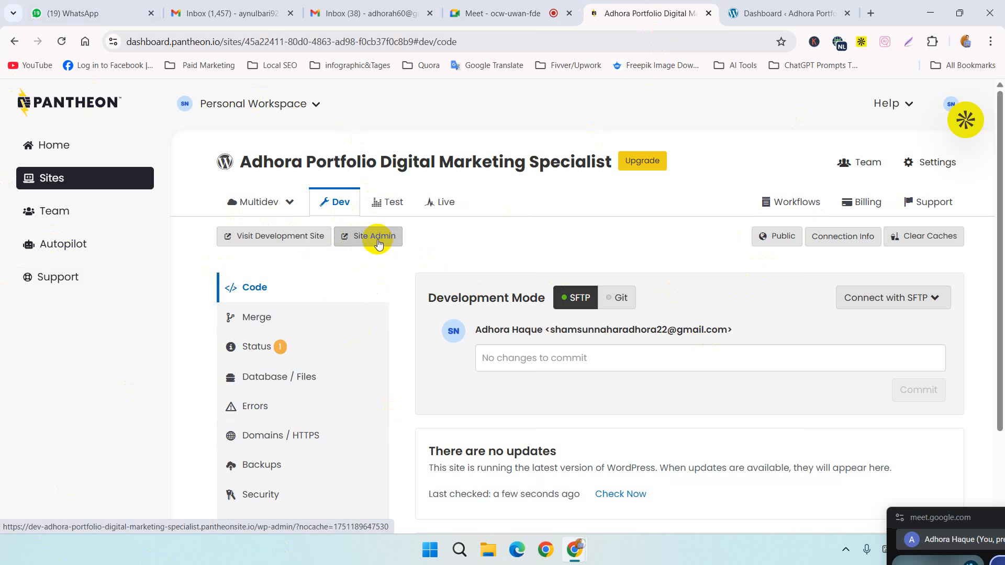
click(764, 7)
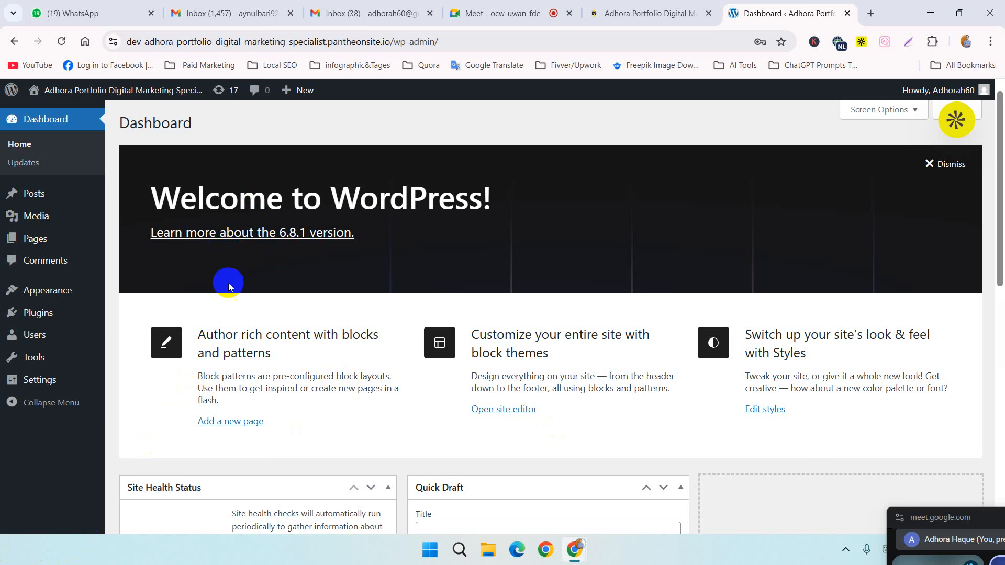
scroll(233, 299, down, 10)
scroll(234, 299, down, 2)
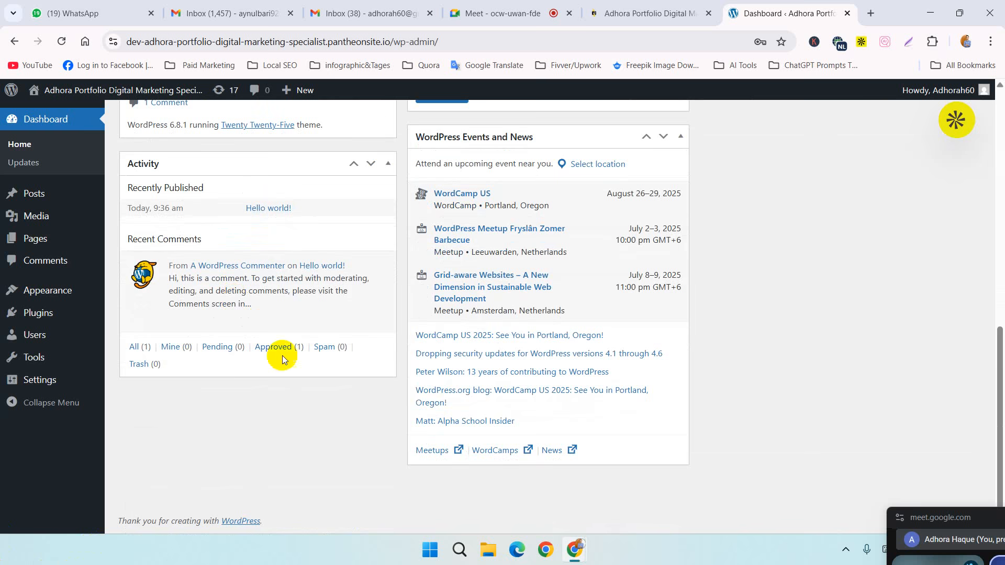
scroll(291, 376, up, 12)
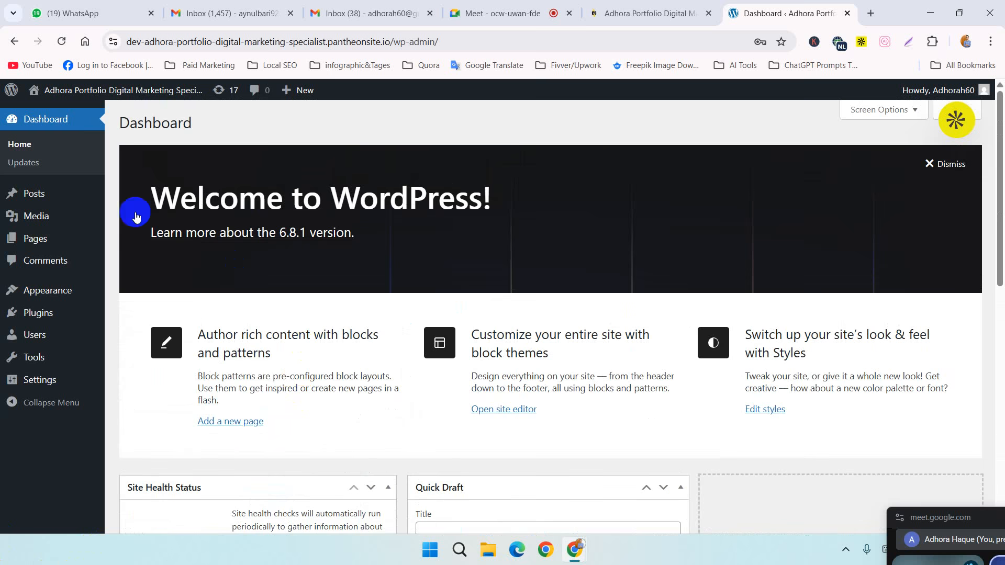
Step: Open the installed themes and start a live preview of the Twenty Seventeen theme
mouse_move(30, 309)
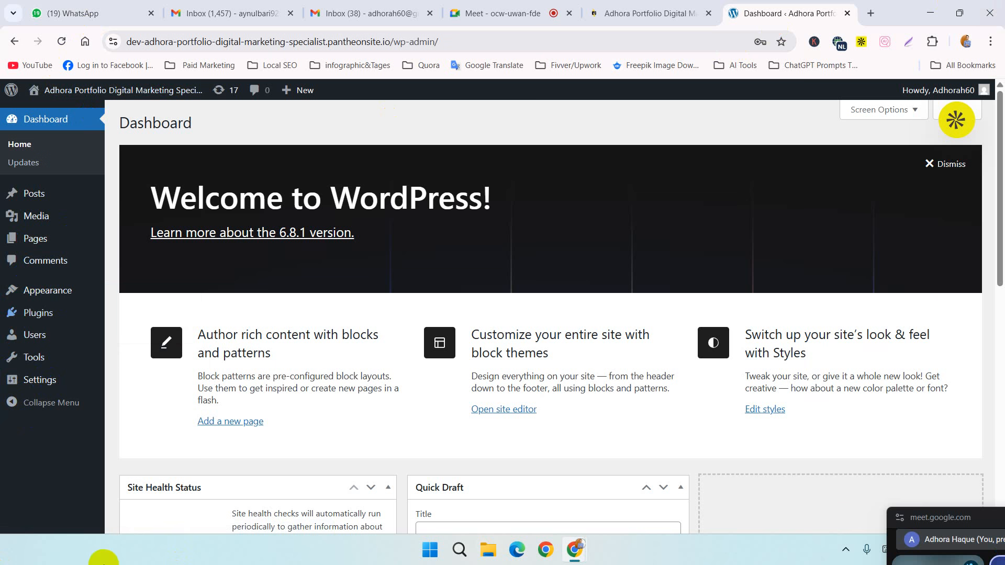
mouse_move(69, 295)
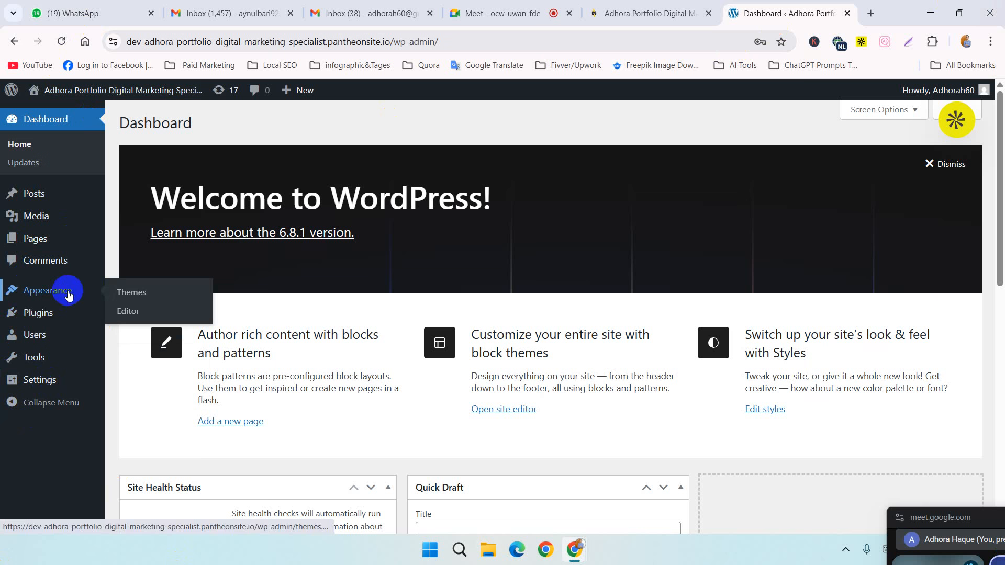
click(130, 293)
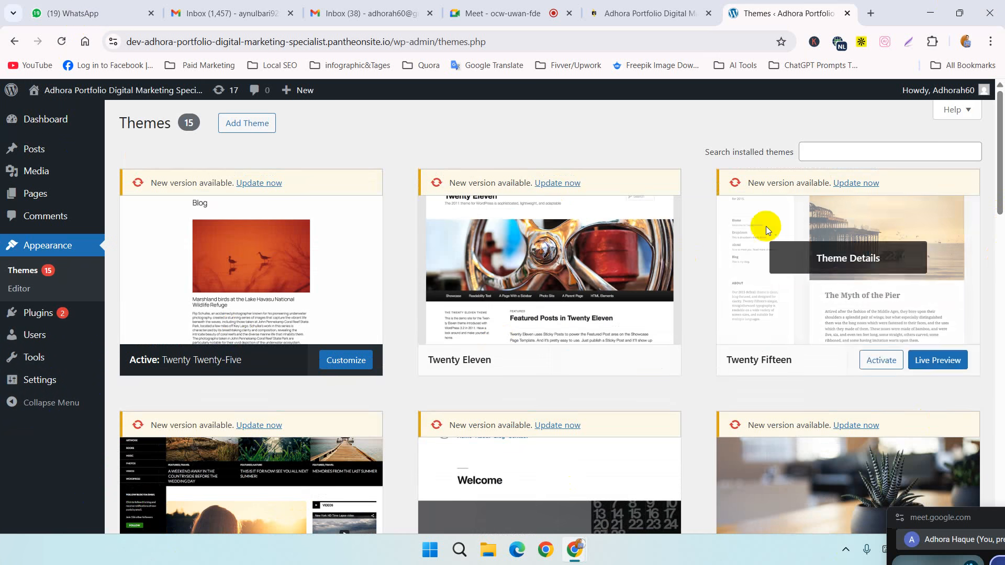
scroll(564, 330, down, 4)
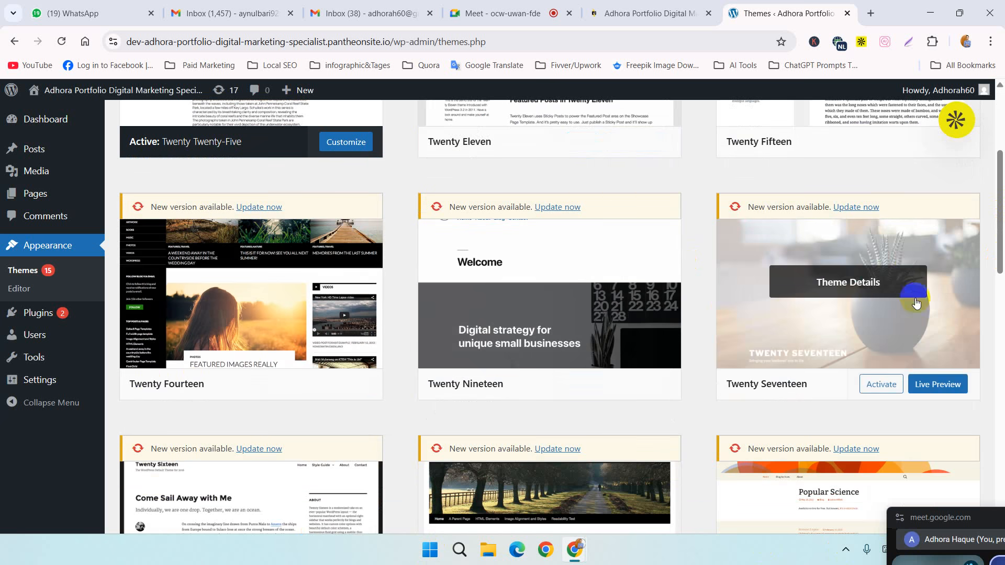
click(922, 388)
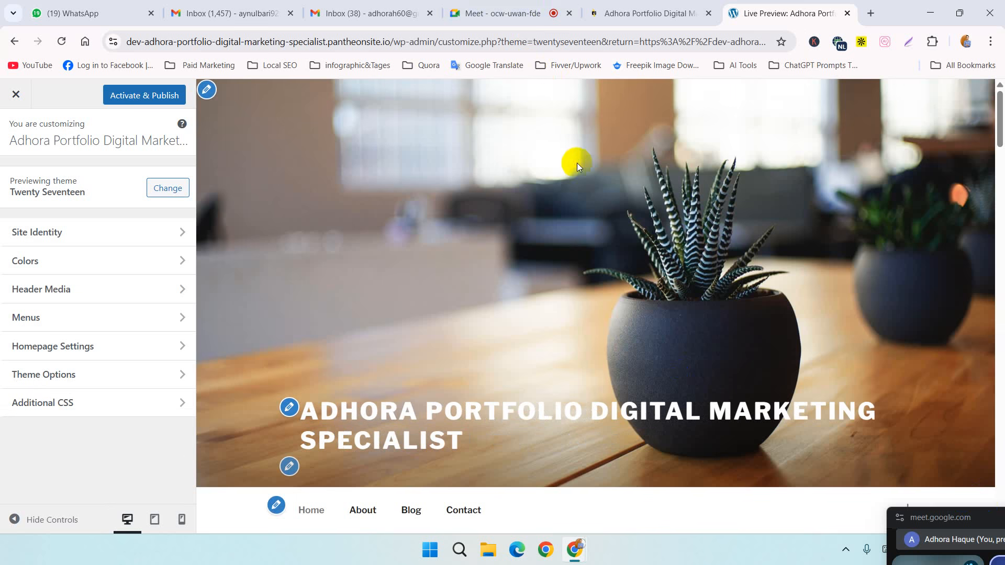
Step: Review the Twenty Seventeen homepage preview and open the Site Identity settings for its header title
scroll(583, 158, down, 8)
scroll(582, 159, down, 15)
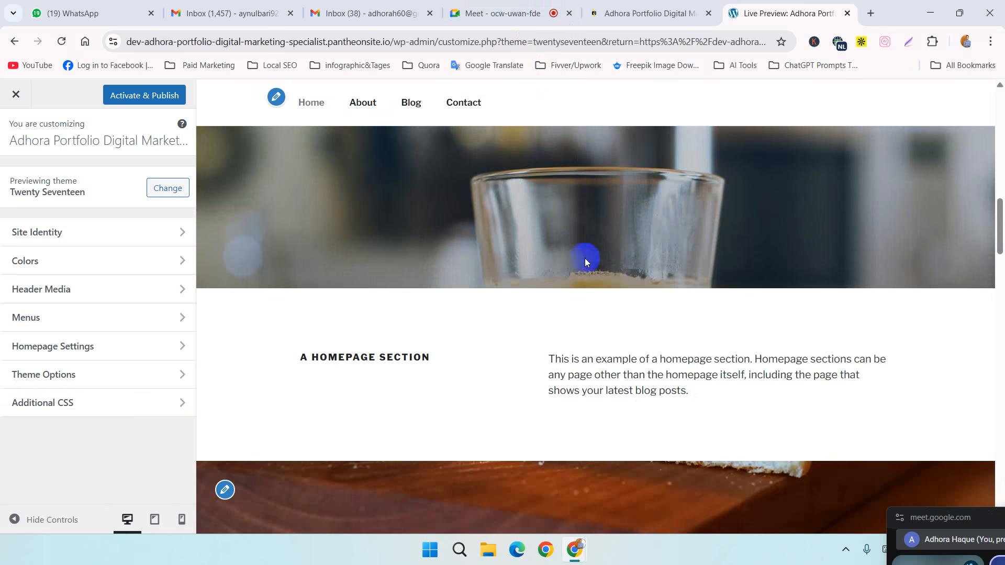
scroll(588, 242, down, 20)
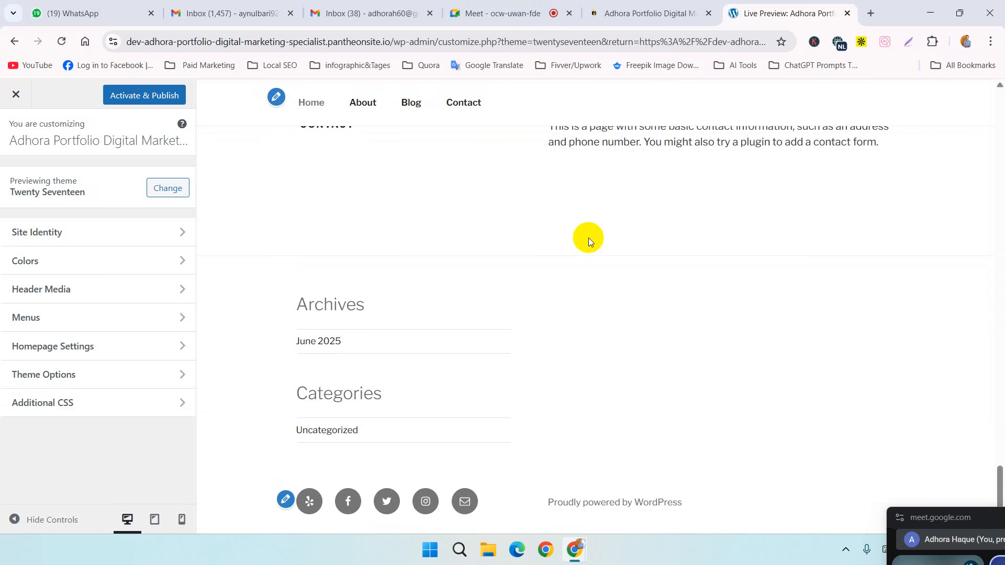
scroll(588, 238, up, 20)
scroll(588, 234, up, 5)
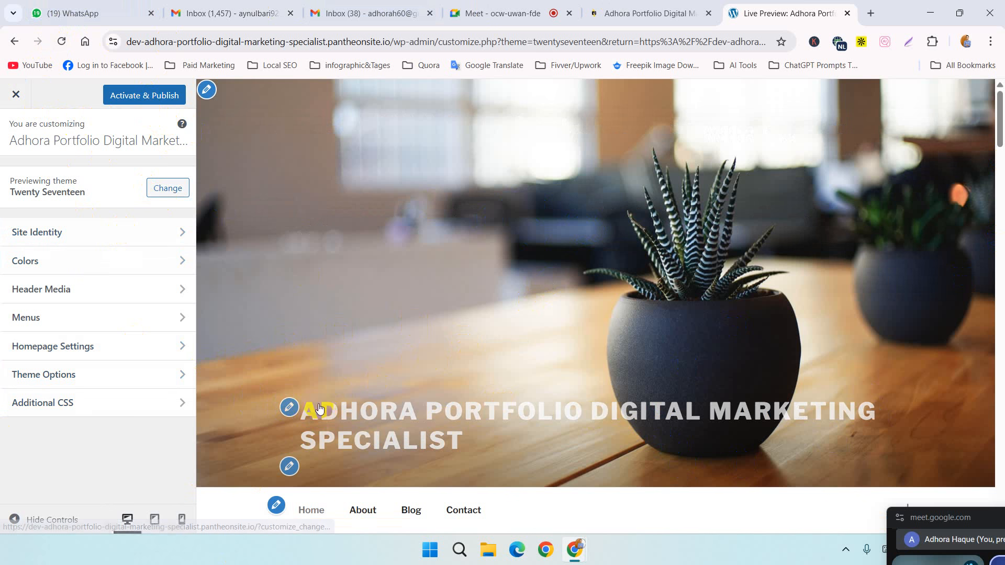
click(288, 414)
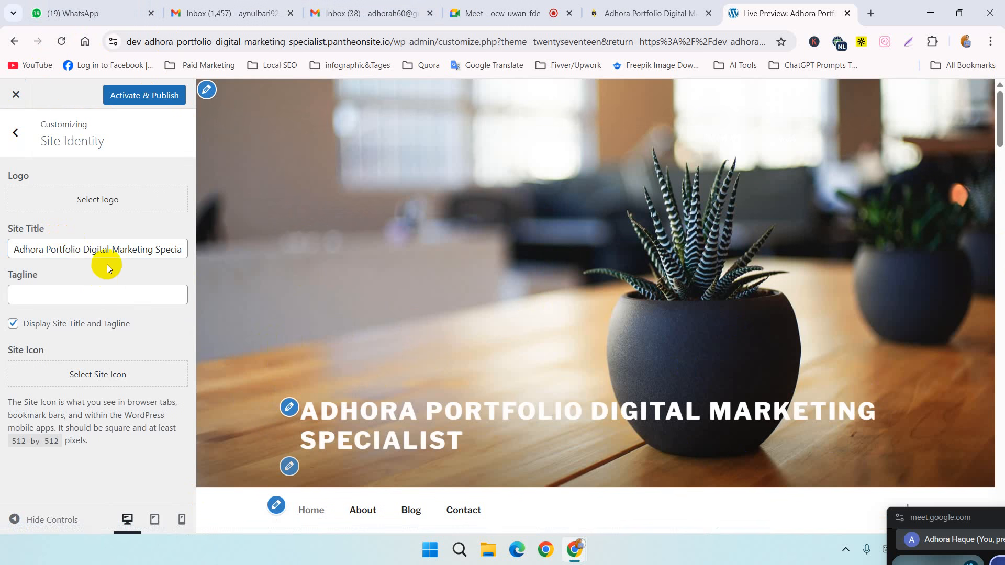
Step: Replace the site title with "Welcome to my portfolio"
click(88, 249)
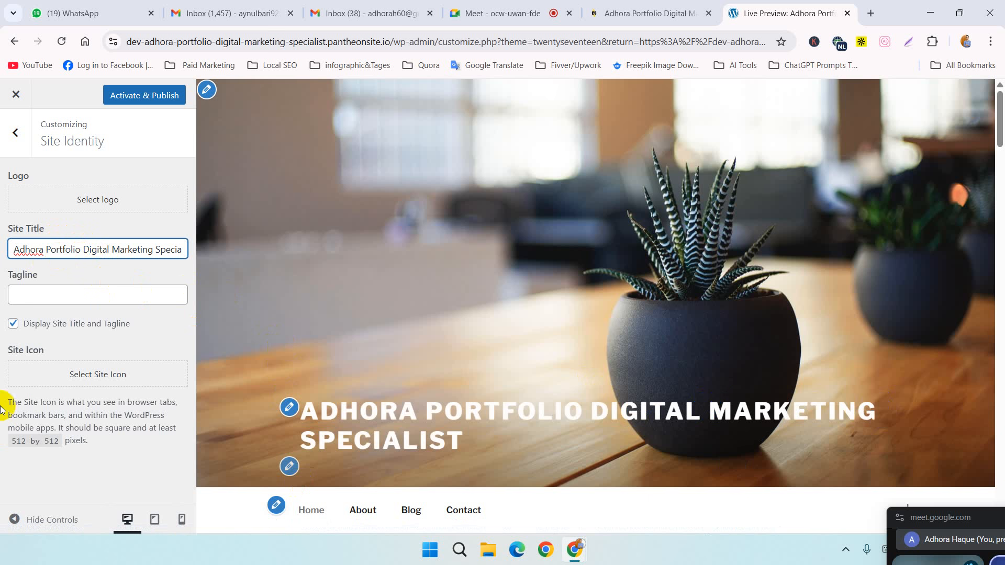
click(80, 250)
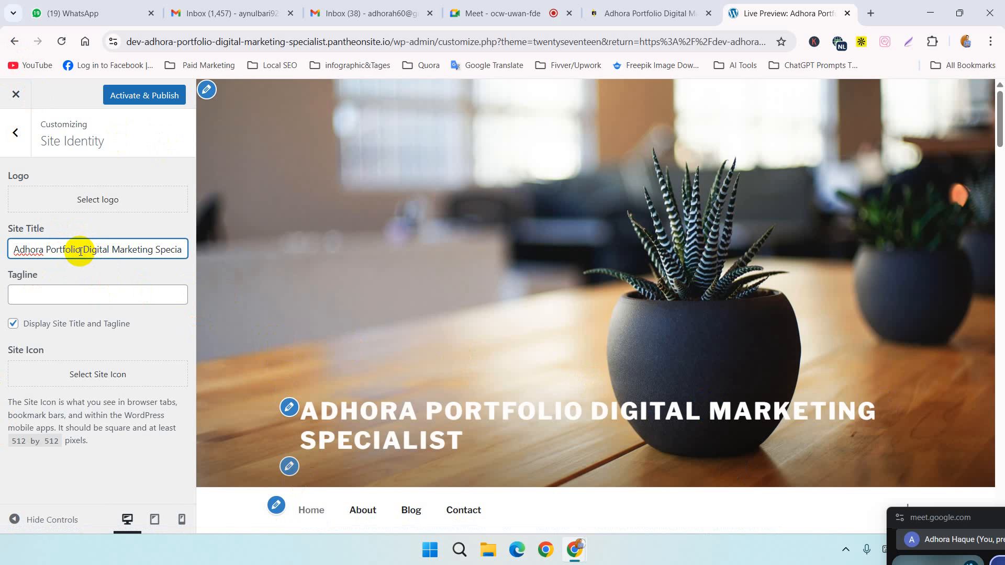
drag(15, 249, 316, 255)
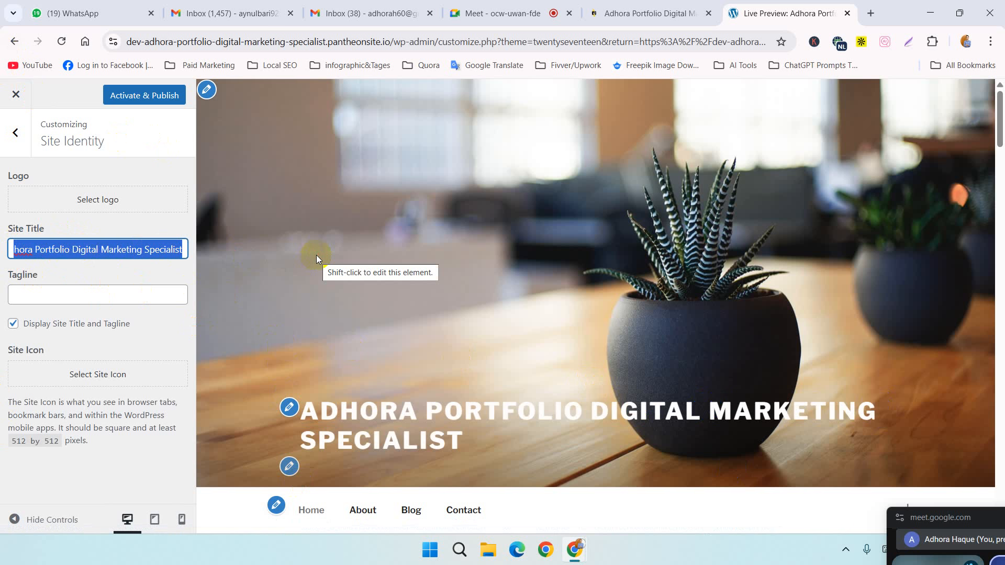
key(BackSpace)
text(W)
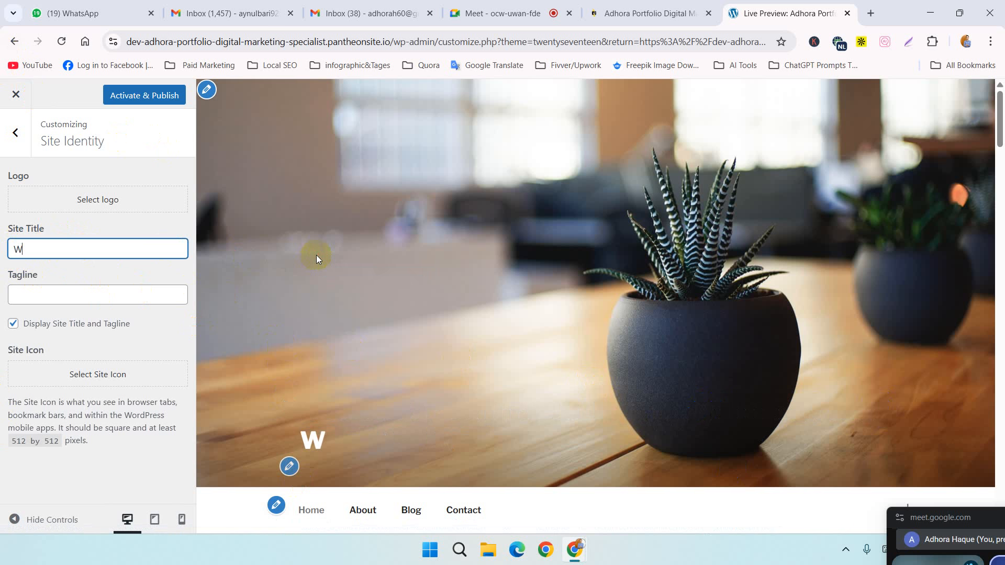
text(elcome)
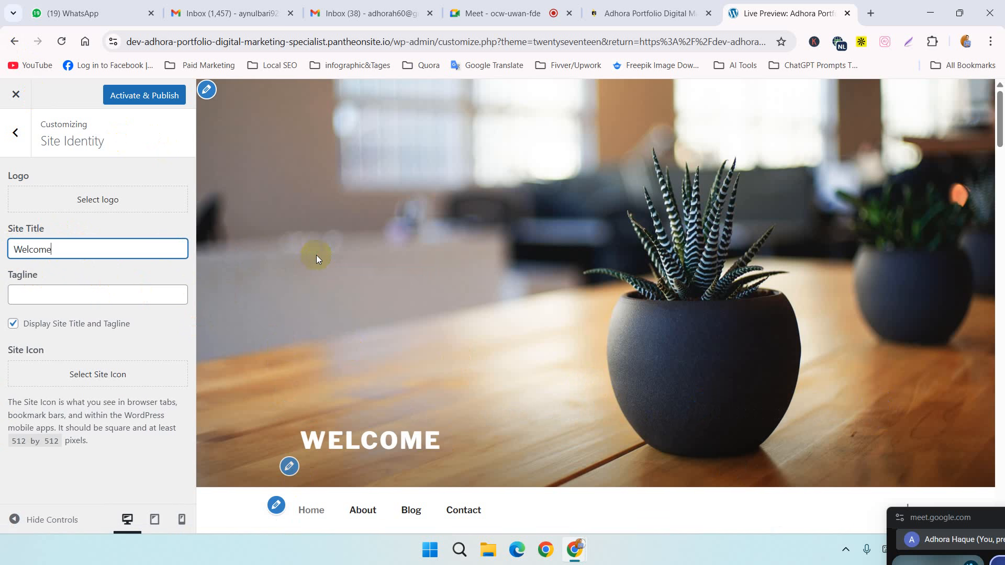
text( to my)
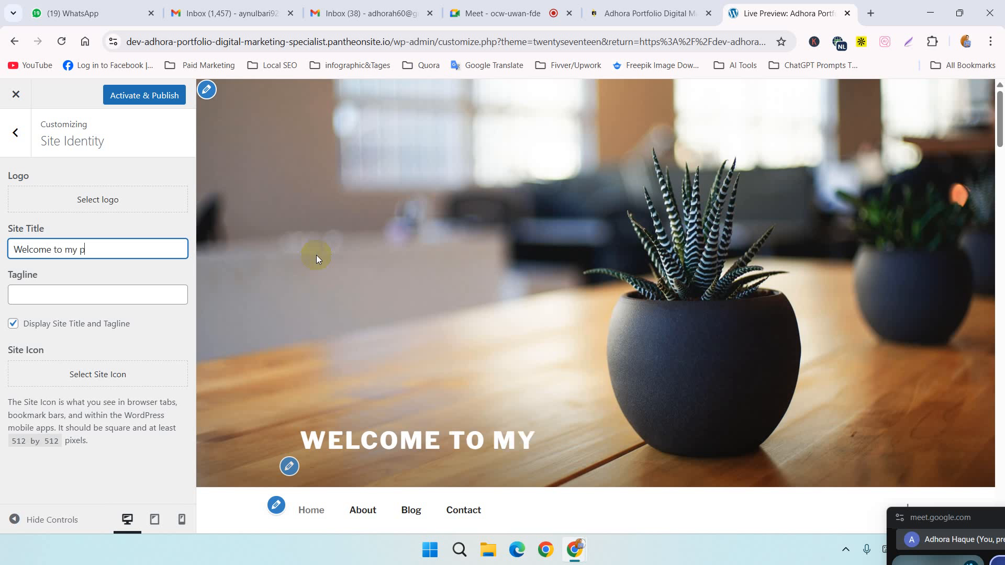
text( portfolio)
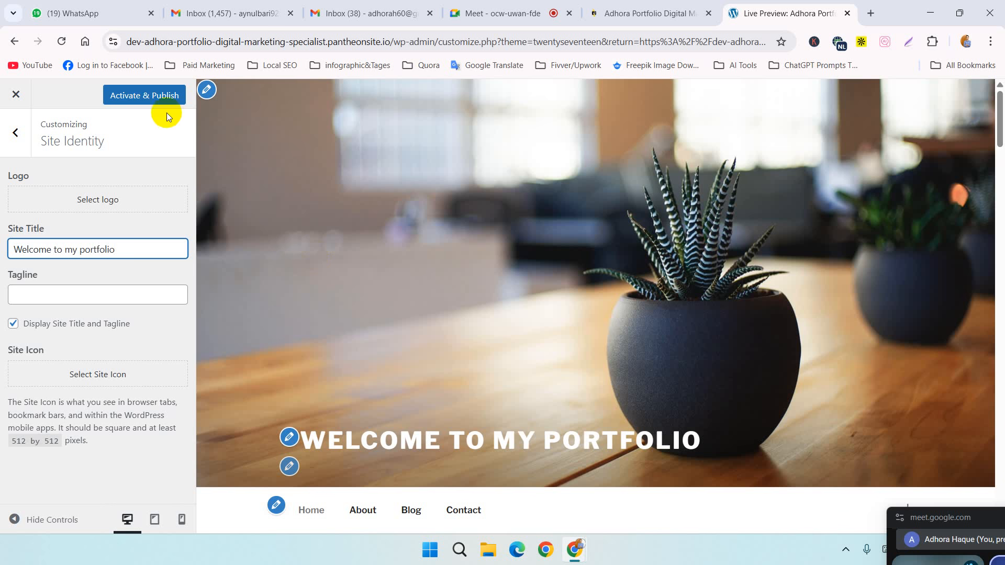
Step: Enter "A digital Marketing Specalist with" as the beginning of the site tagline
click(111, 287)
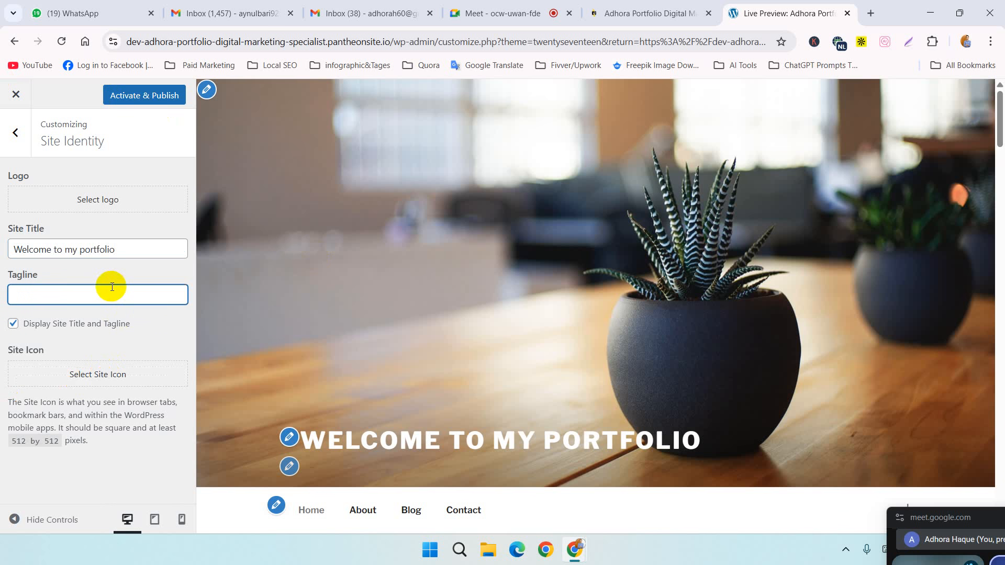
text(A digit)
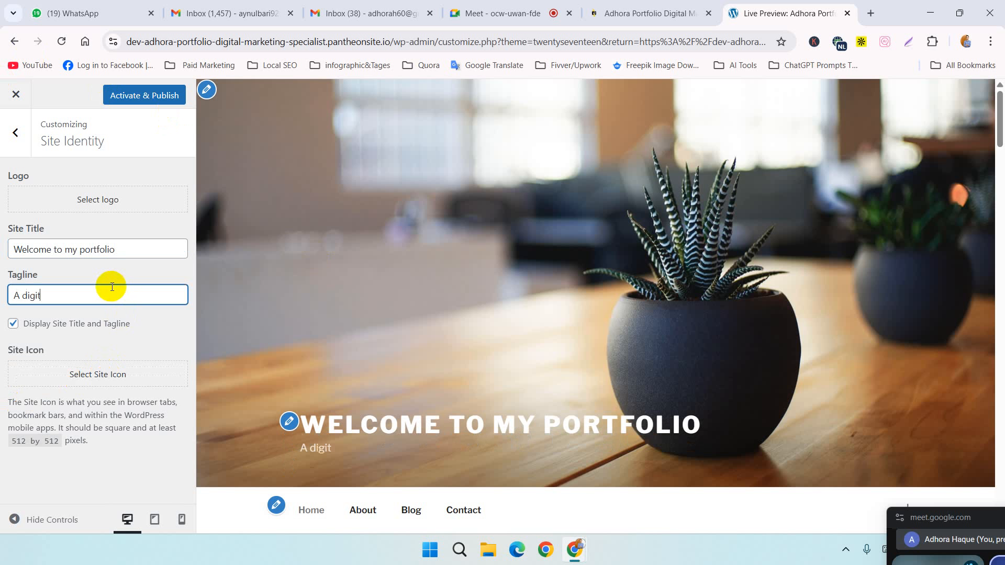
text(al Marketi)
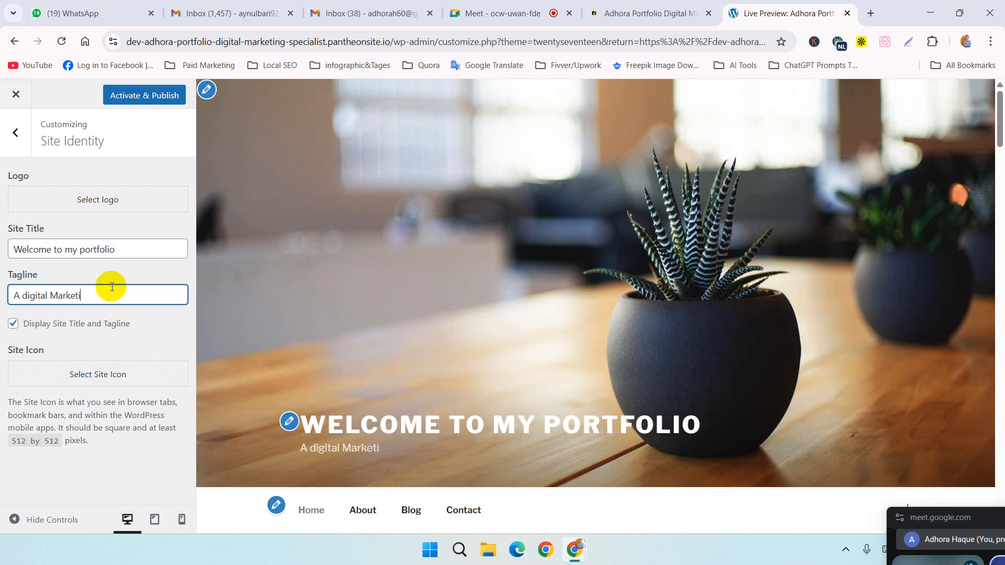
text(ng Specalist with)
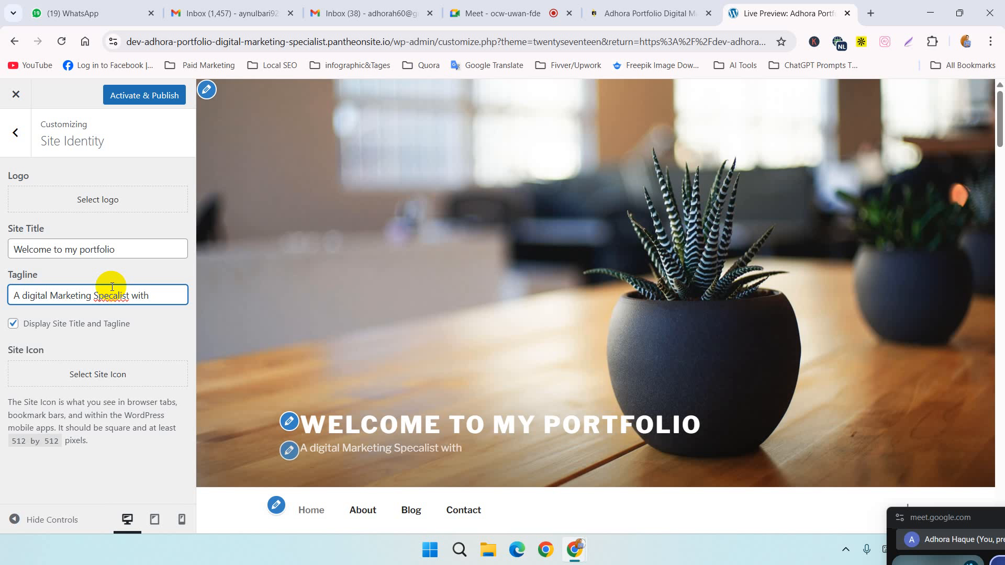
Step: Insert the introduction "Hi! My name is" with the owner's full name and a period before the existing tagline text
text(Hi)
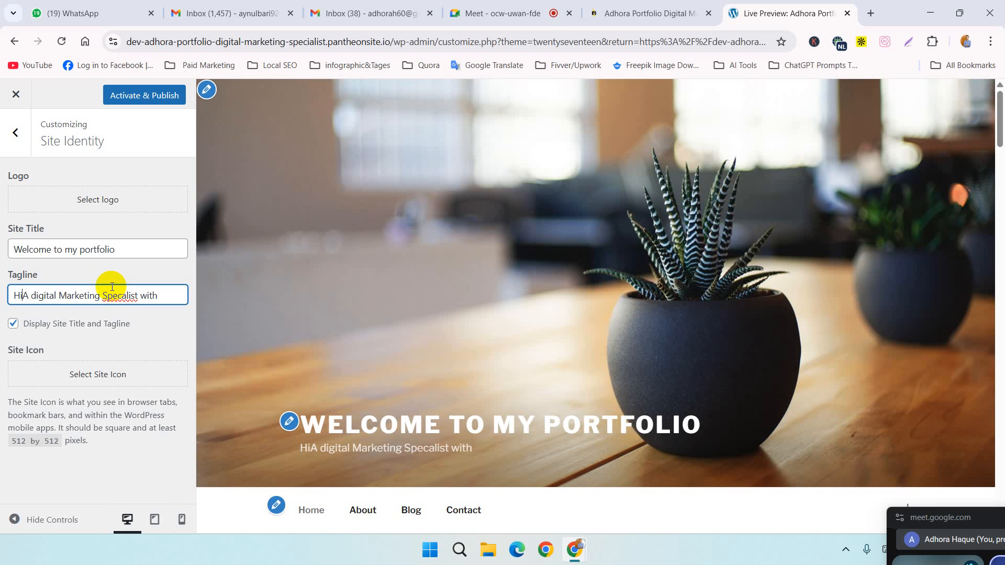
text(! My n)
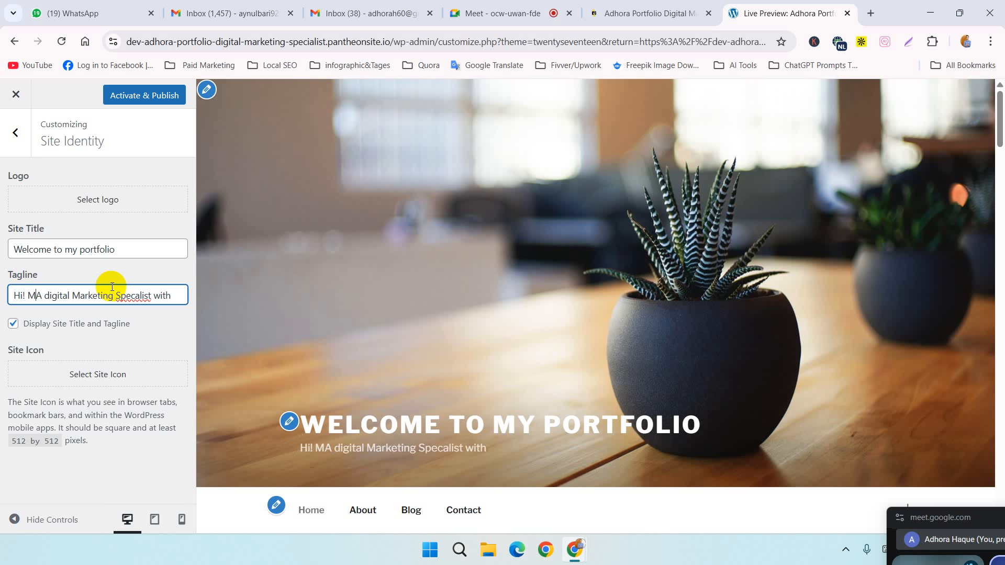
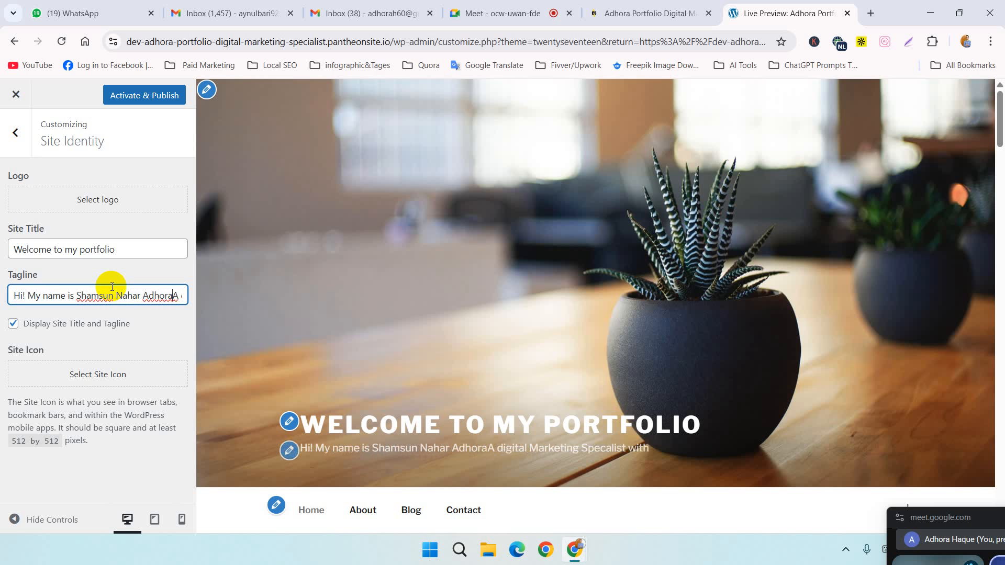
text(.)
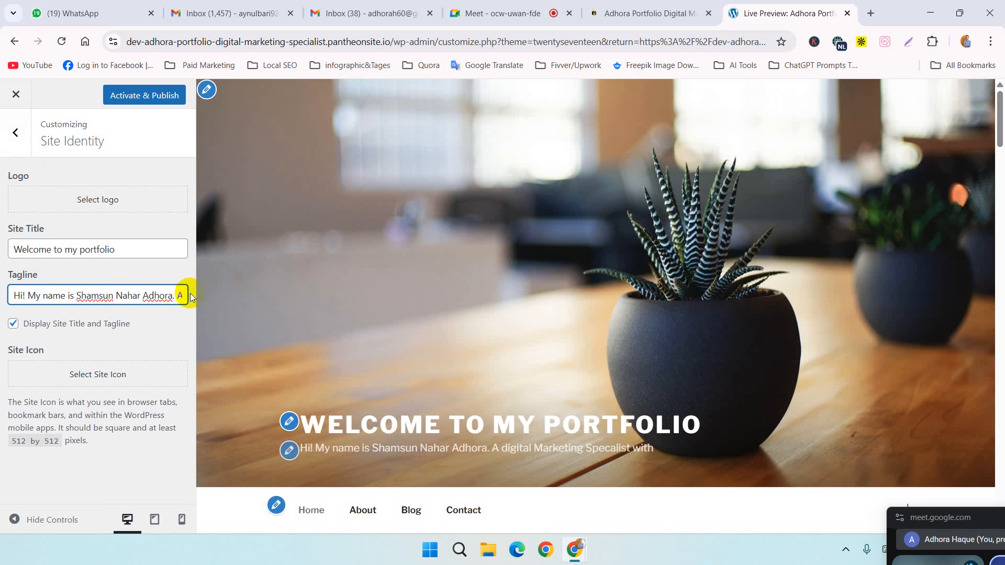
Step: Correct the misspelled "Specalist" in the tagline to "Specialist" using the spelling suggestion
key(Right)
key(Right)
key(Right)
key(Right)
key(Right)
key(Right)
key(Right)
key(Right)
key(Right)
key(Right)
key(Right)
key(Right)
key(Right)
key(Right)
key(Right)
key(Right)
key(Right)
key(Right)
key(Right)
key(Right)
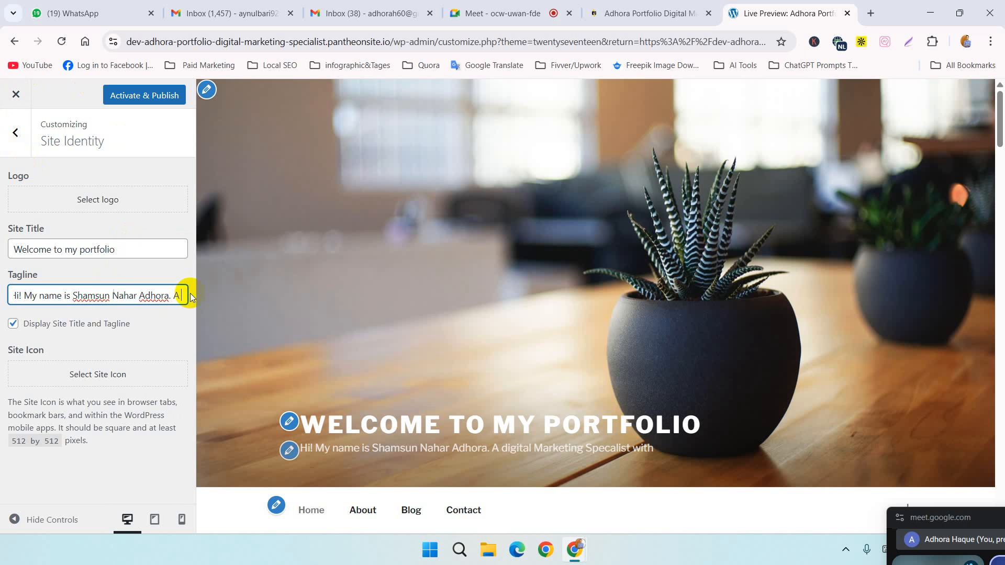
key(Right)
key(Right)
key(Right)
key(Right)
key(Right)
key(Right)
key(Right)
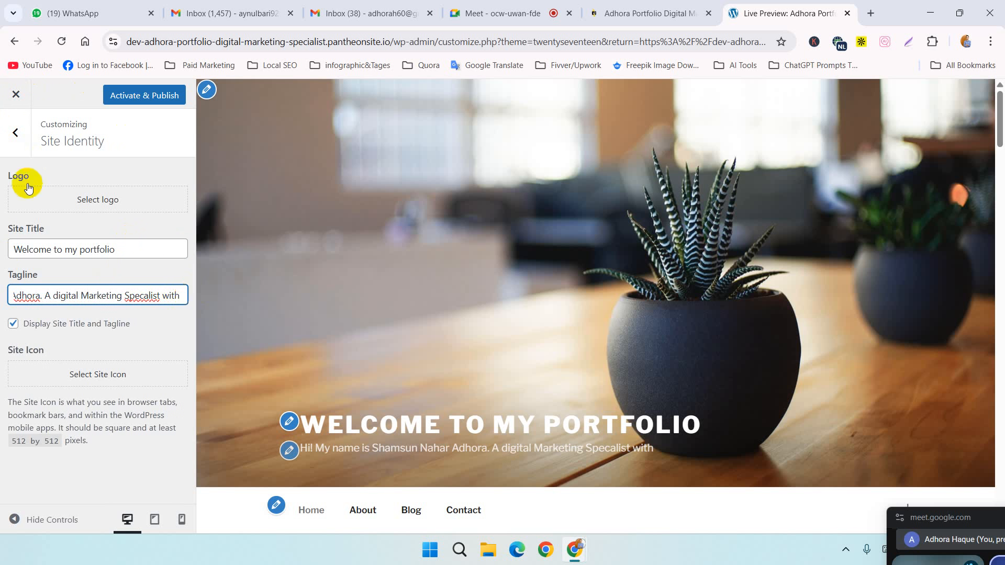
click(150, 298)
right_click(149, 298)
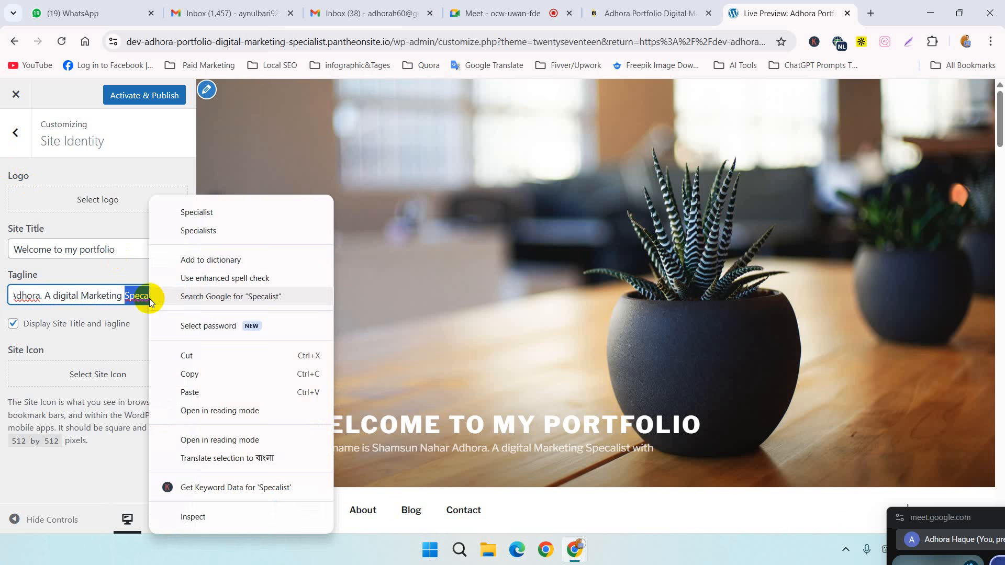
click(173, 210)
Step: Extend the end of the tagline with "years of experience in", correcting the spelling of "experience"
click(187, 295)
text(year)
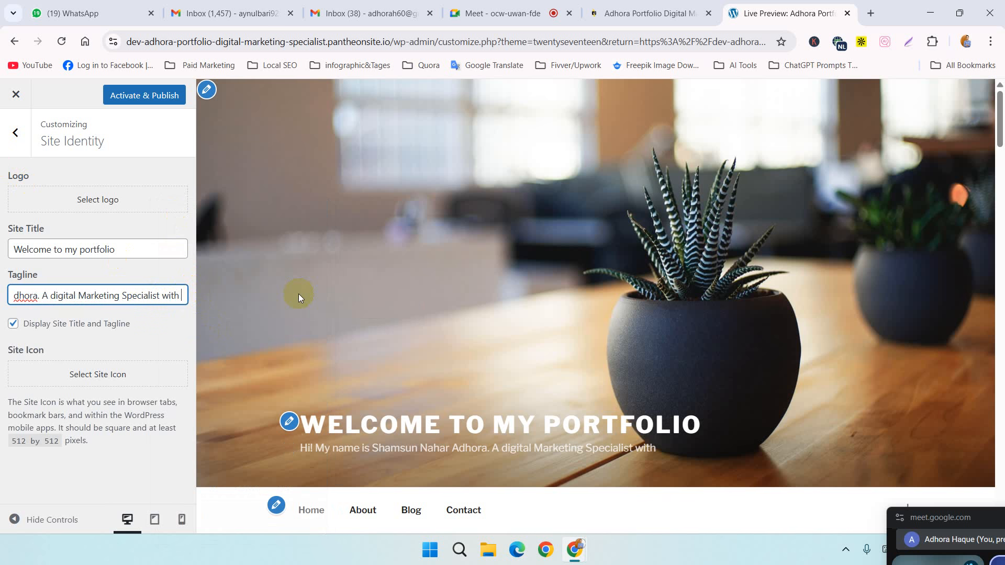
text(s )
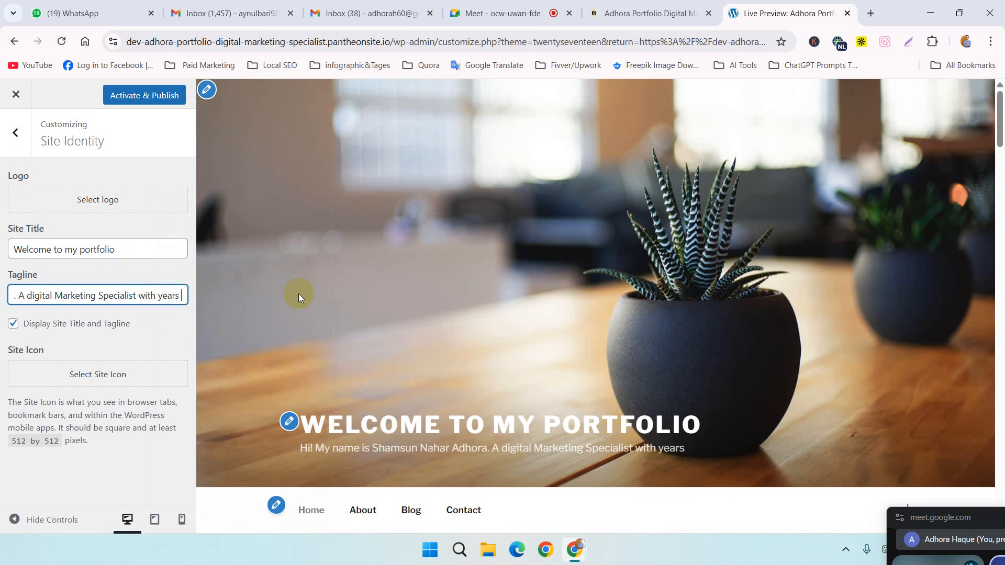
text(of e)
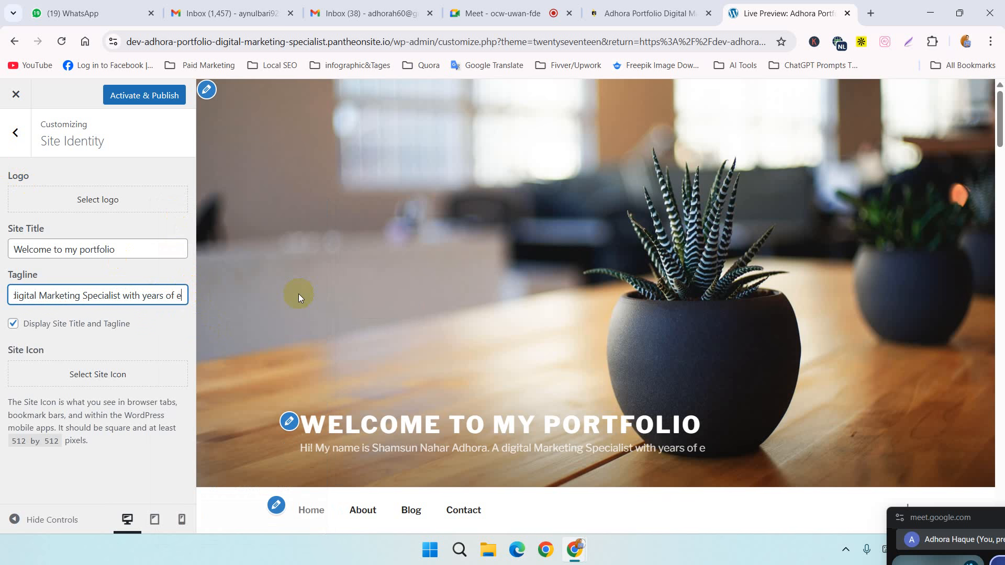
text(xperinece)
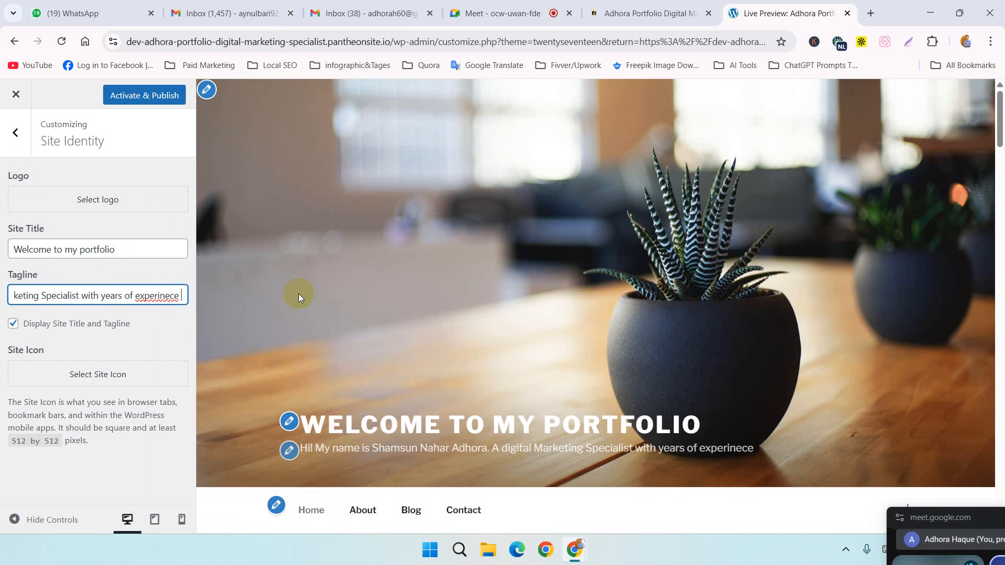
text( in)
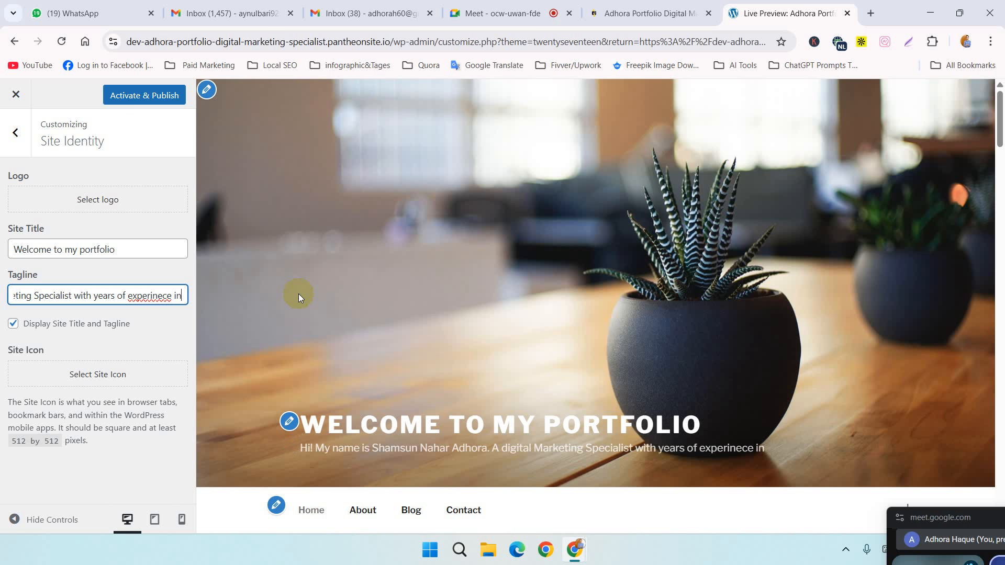
right_click(146, 296)
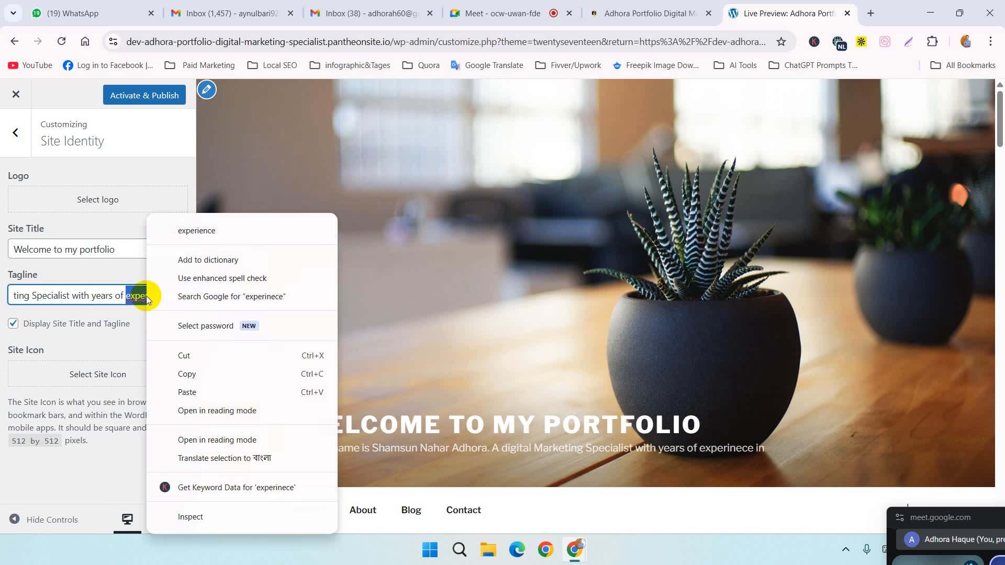
click(189, 231)
Step: Append the specialties "SMM, SEO, & Expired Domain" to the end of the tagline
click(181, 295)
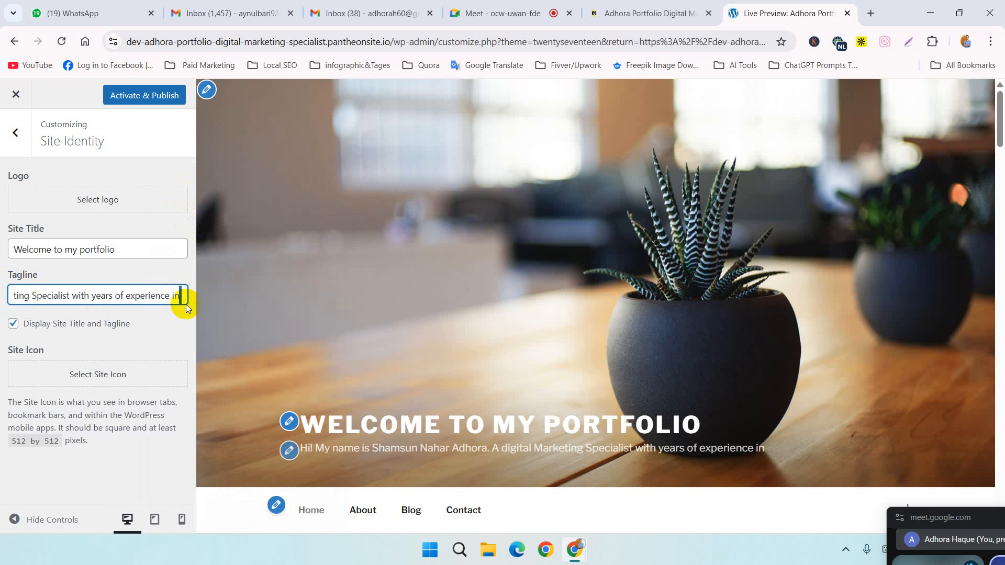
click(181, 295)
text(SMM<)
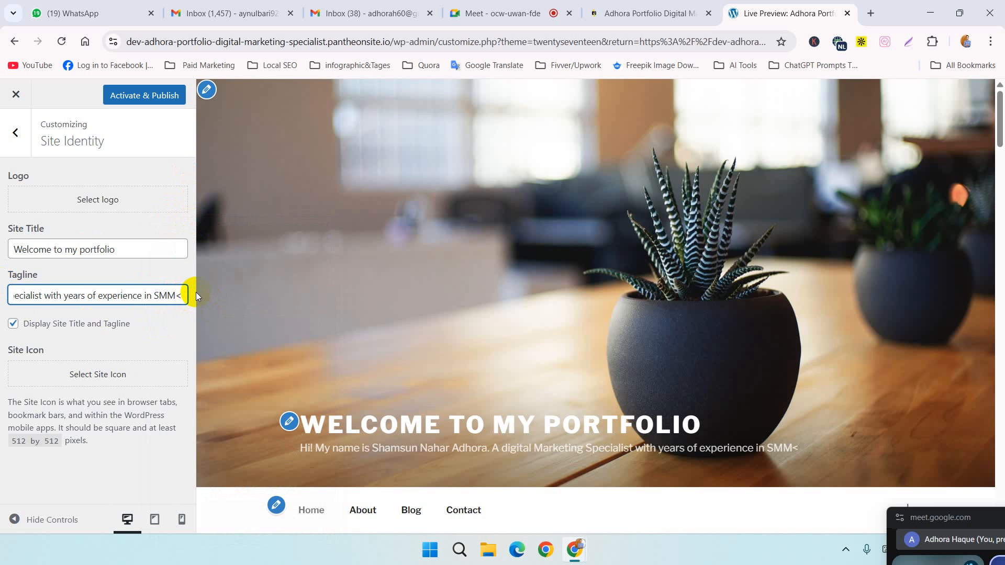
text(.)
text( SEO)
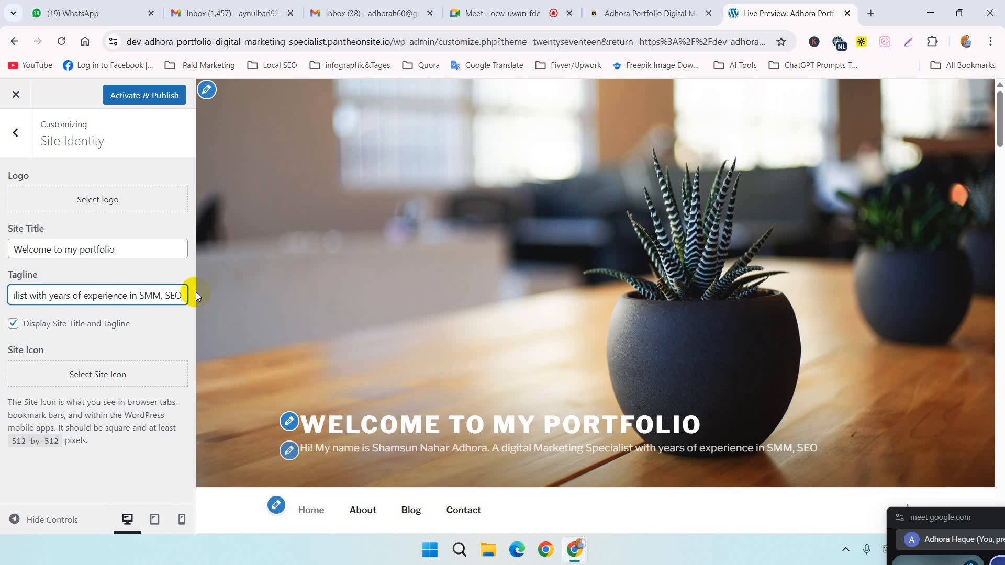
text(, )
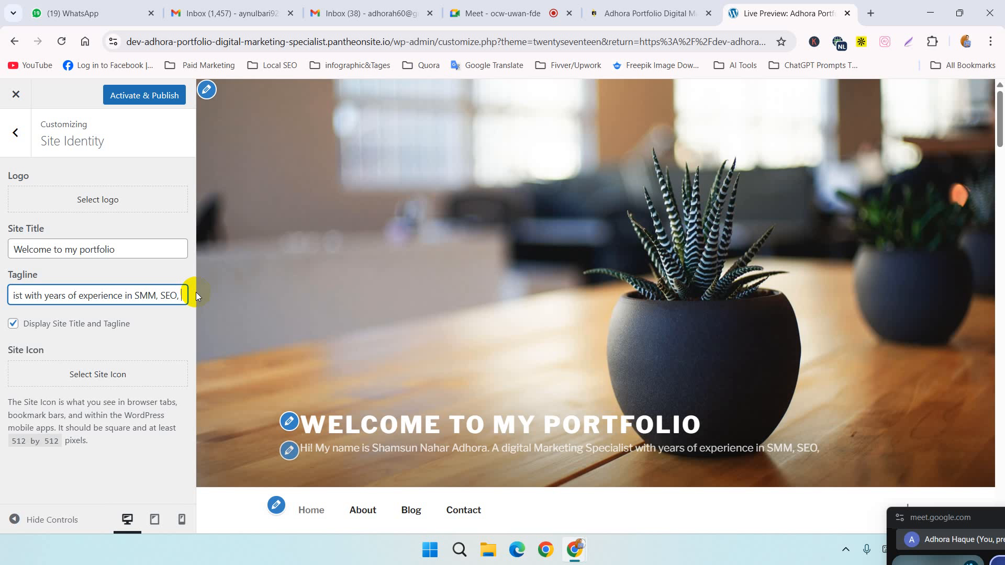
text(&)
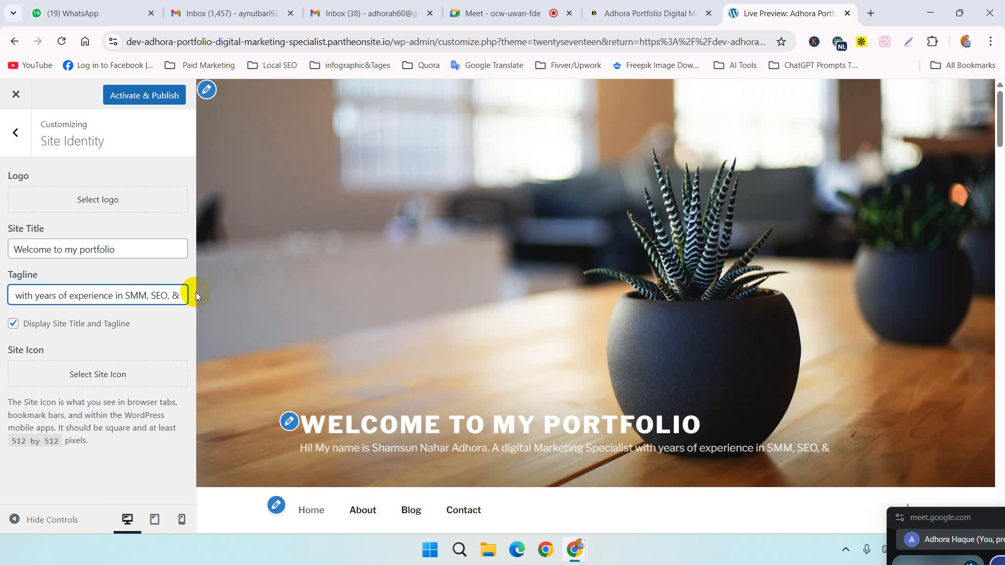
text( Expired)
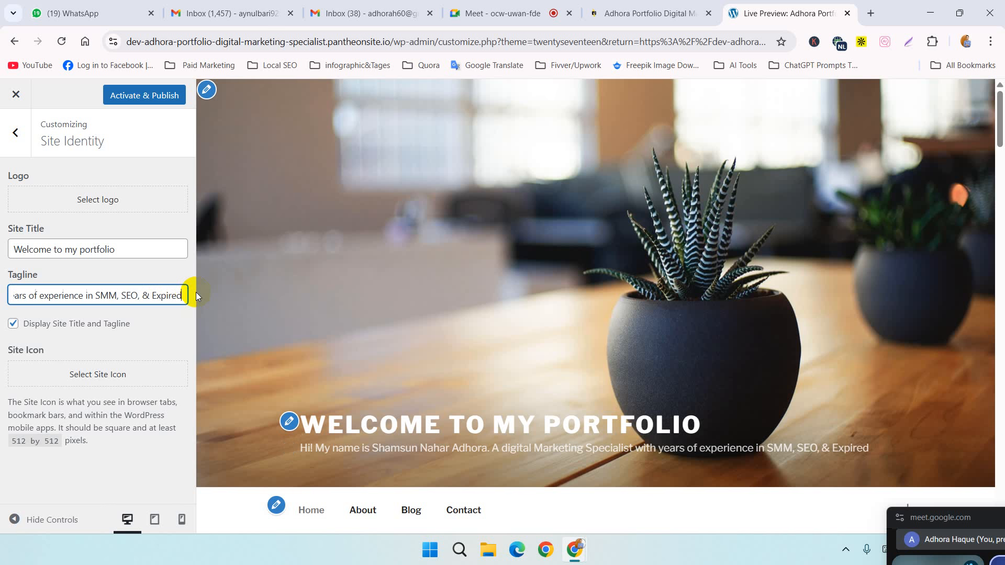
text( Domain)
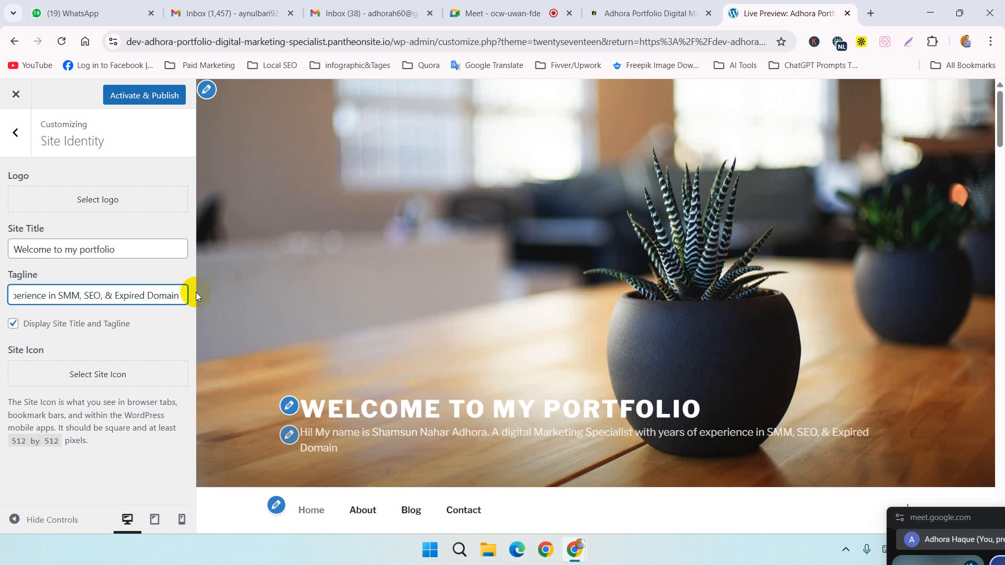
text( Domai)
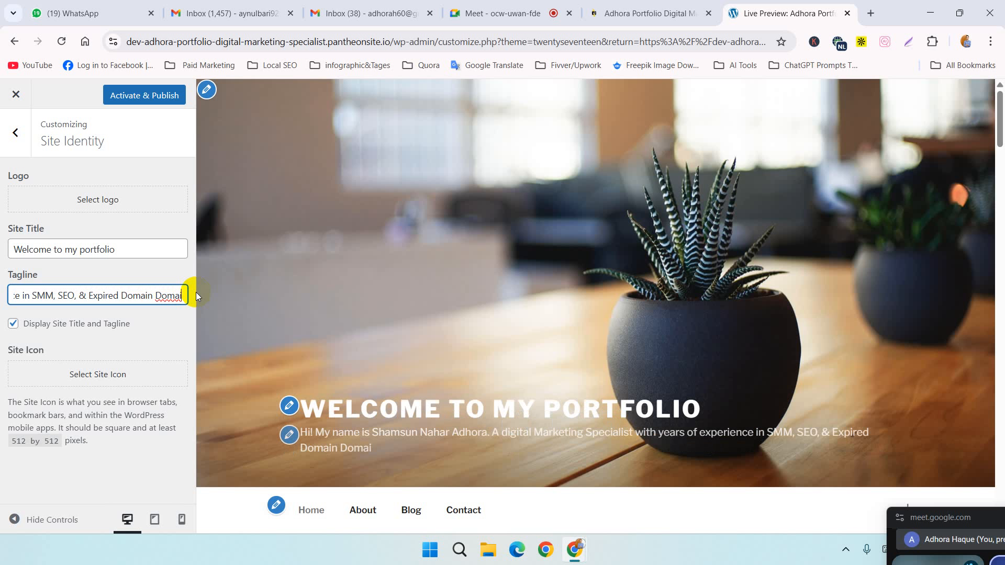
key(BackSpace)
key(BackSpace)
key(BackSpace)
key(BackSpace)
key(BackSpace)
key(BackSpace)
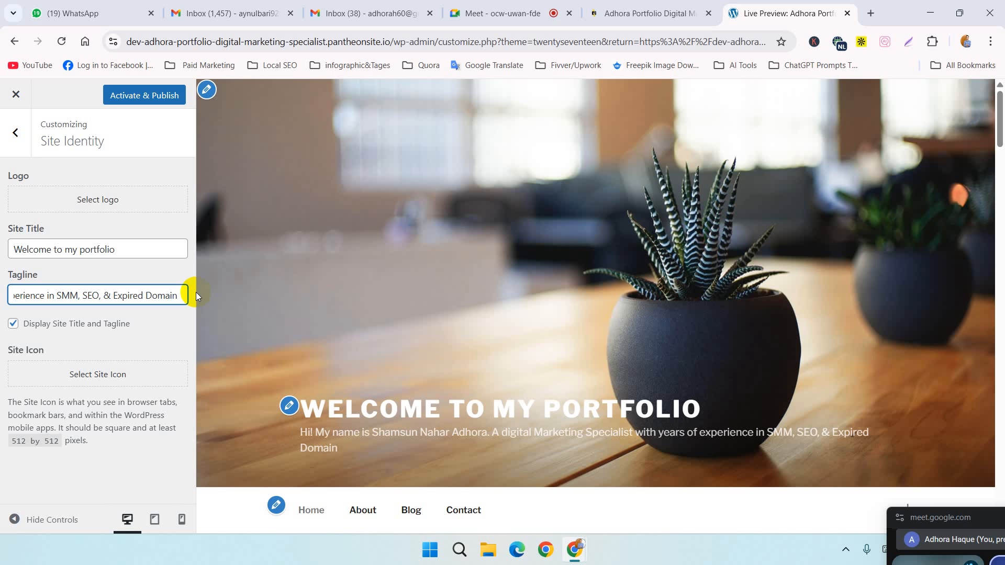
Step: Complete the end of the tagline by adding "Research." after "Expired Domain"
text(Research)
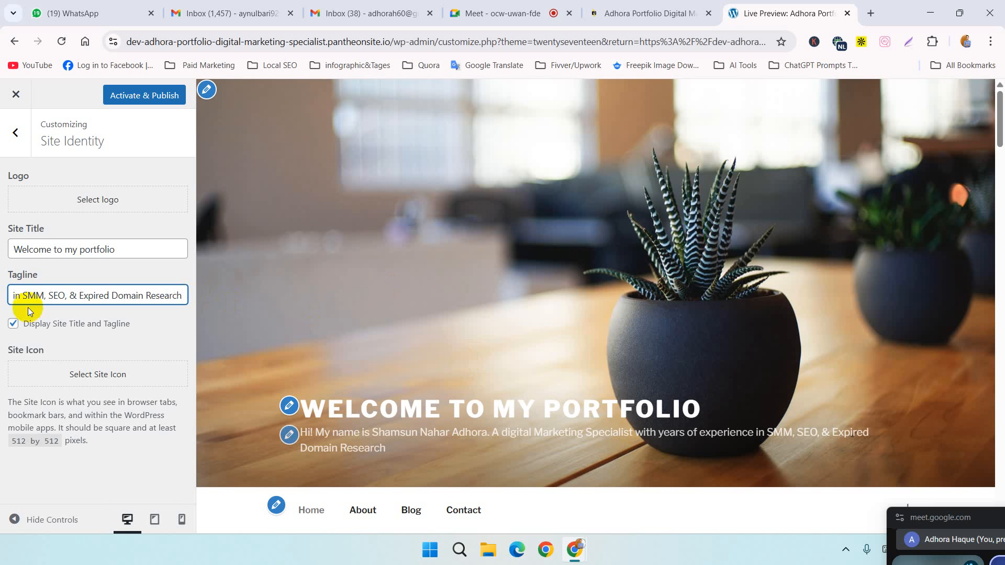
text(.)
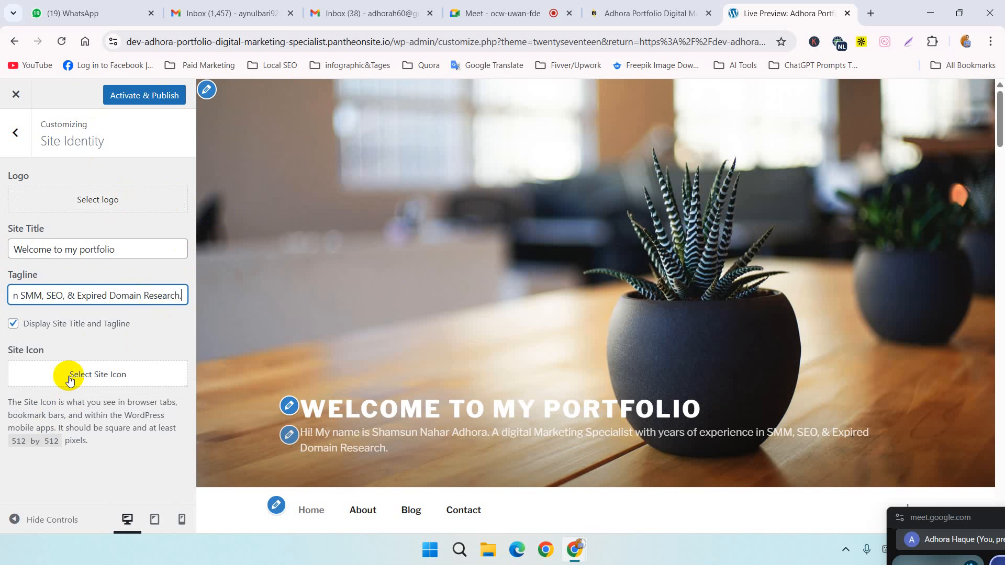
Step: Check the site icon upload options and review the previewed homepage's header, homepage section, About and Blog sections
click(99, 372)
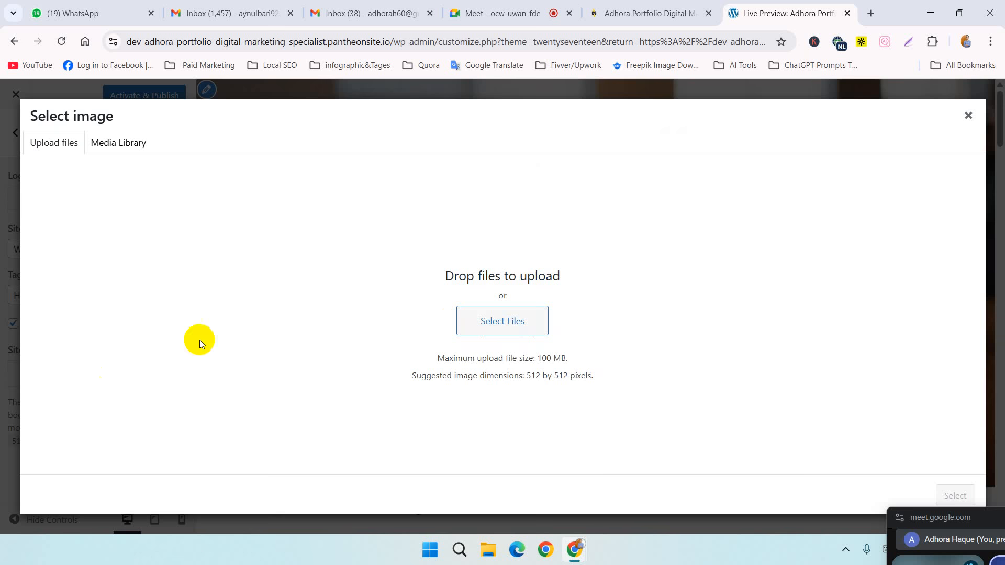
click(968, 112)
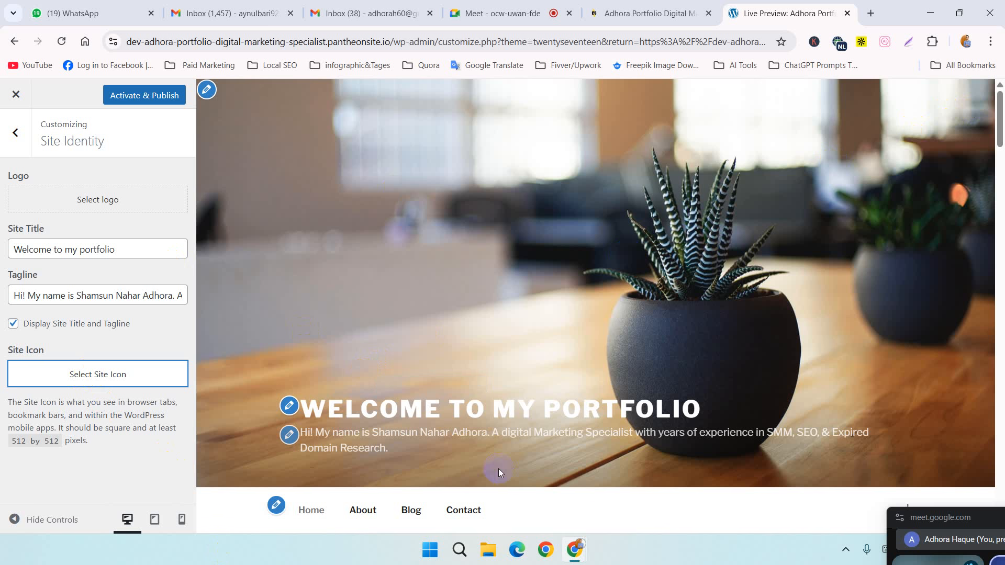
scroll(461, 401, down, 4)
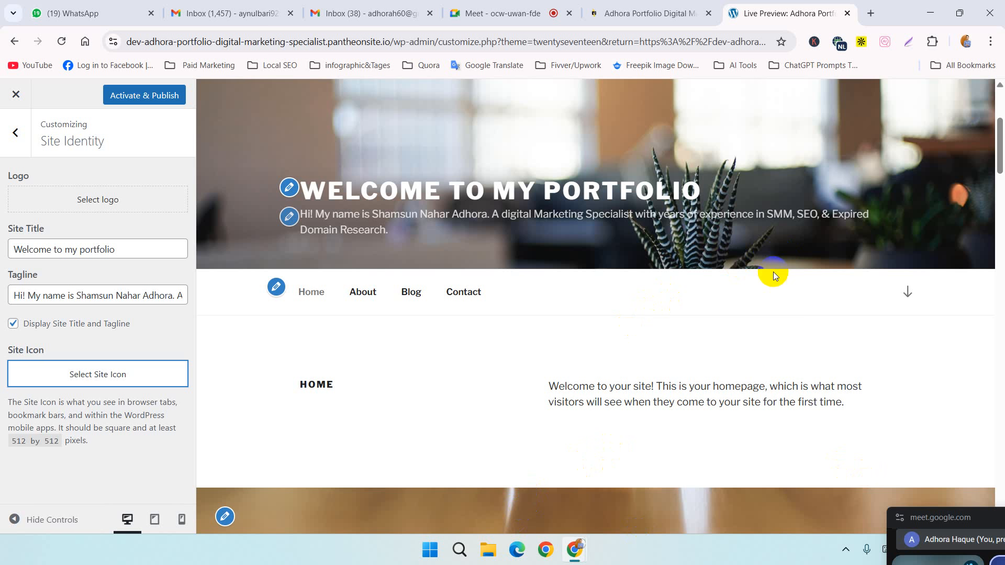
scroll(517, 347, down, 4)
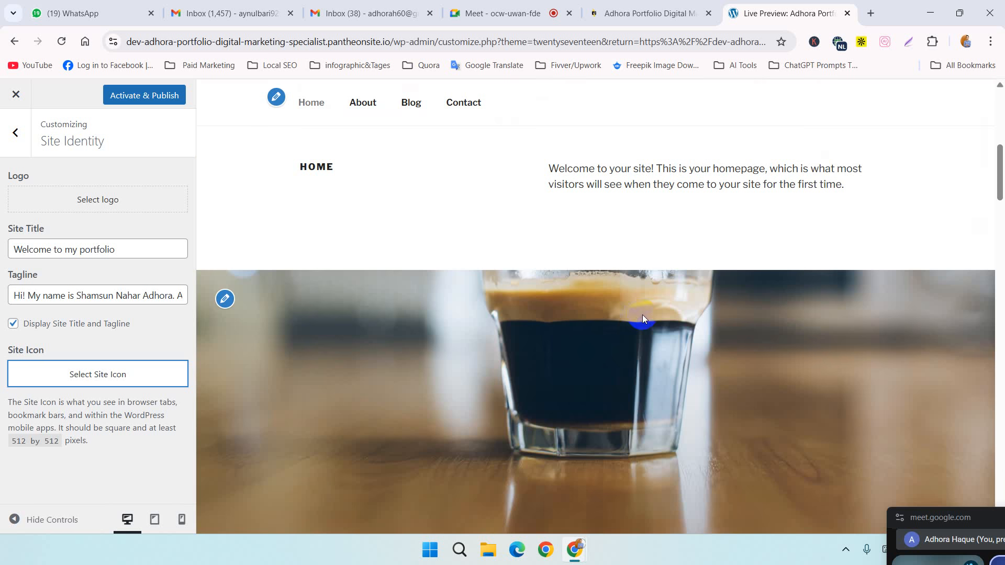
scroll(641, 315, down, 5)
scroll(644, 316, down, 4)
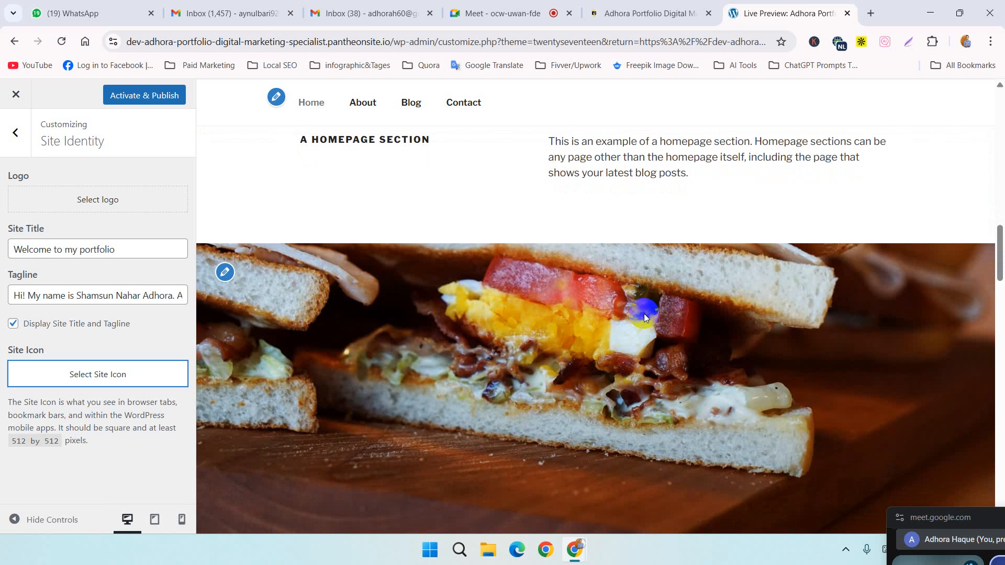
scroll(592, 214, down, 7)
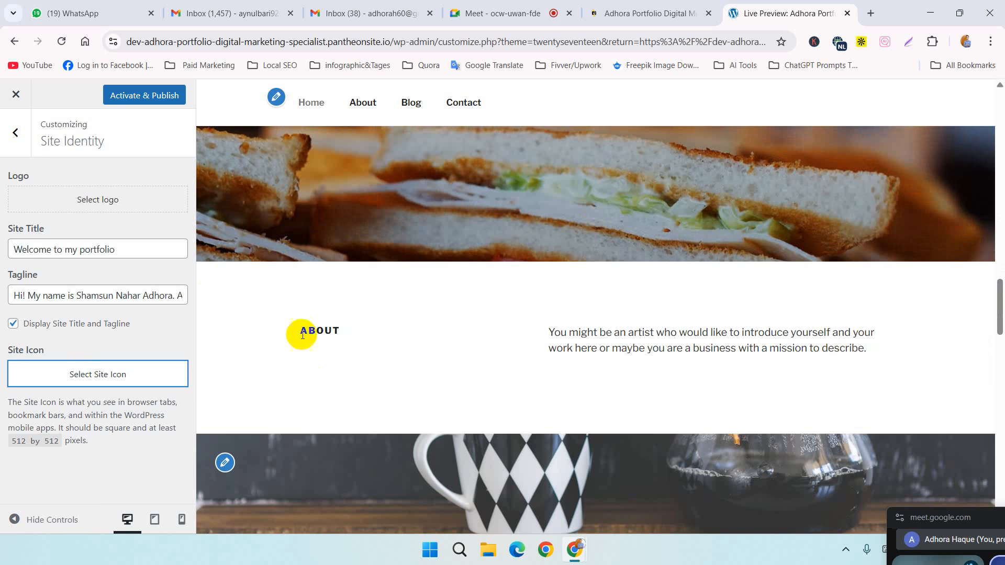
click(314, 330)
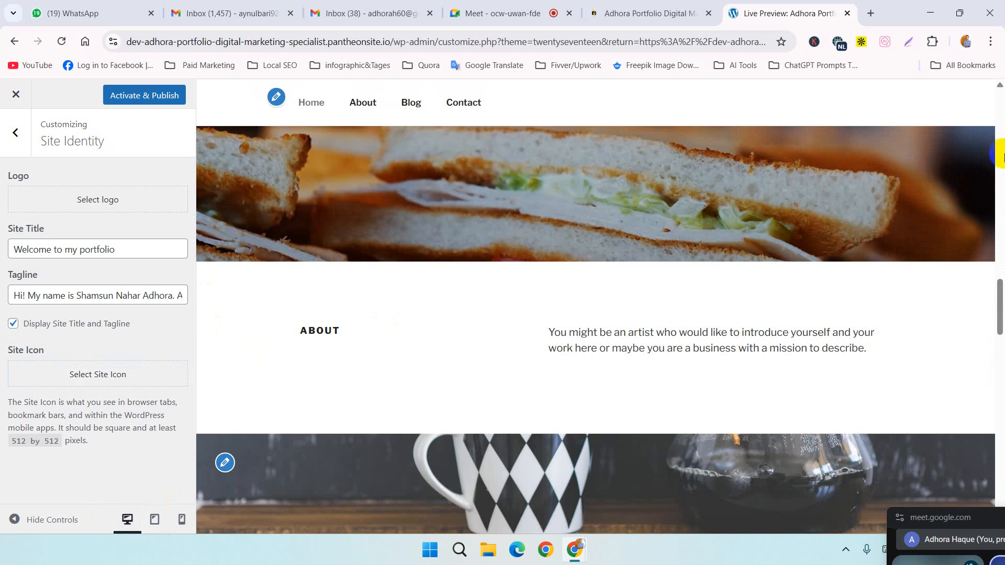
scroll(808, 356, down, 6)
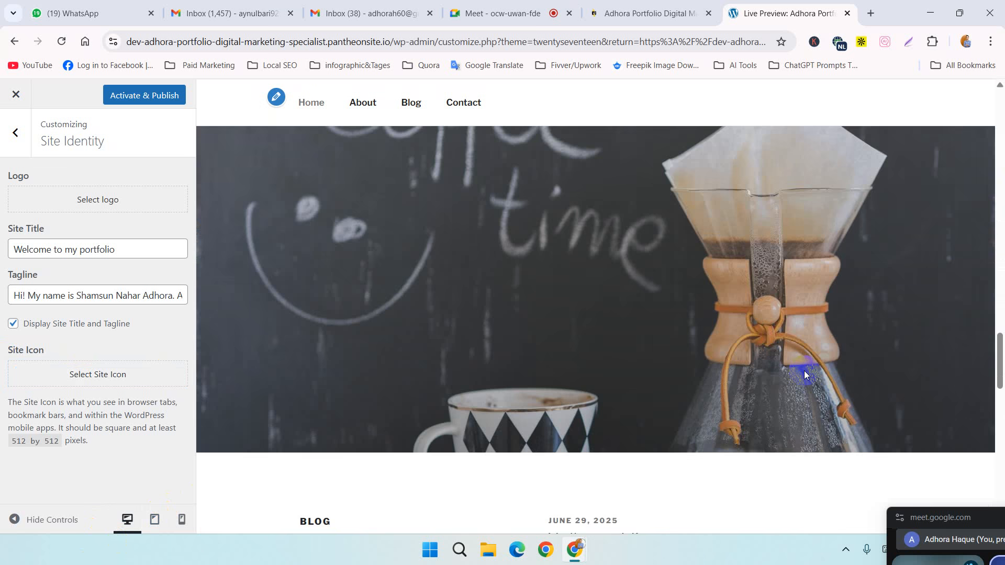
scroll(801, 366, down, 8)
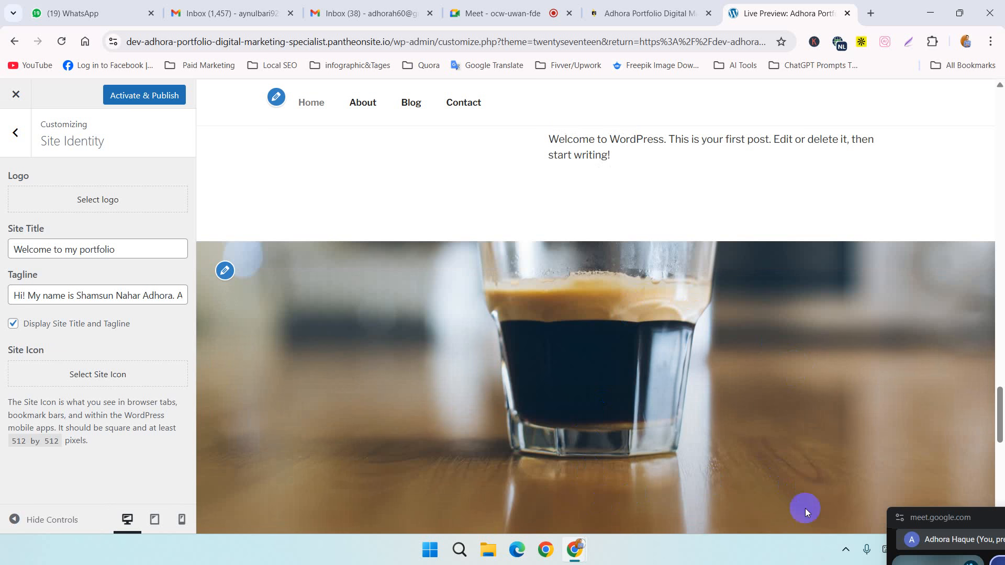
scroll(815, 519, up, 15)
scroll(423, 526, up, 5)
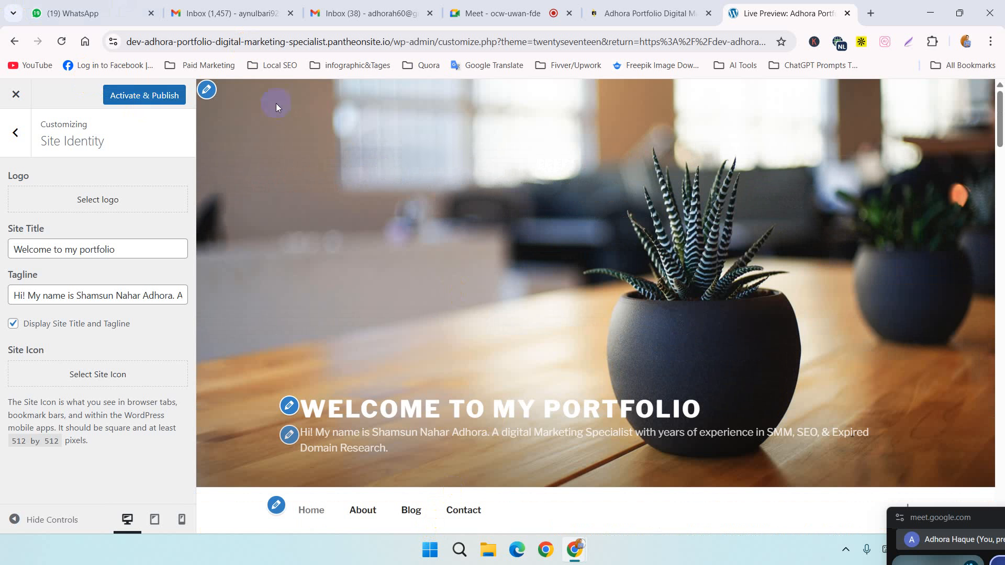
Step: Activate and publish the customized Twenty Seventeen theme and return to the Themes page
click(155, 97)
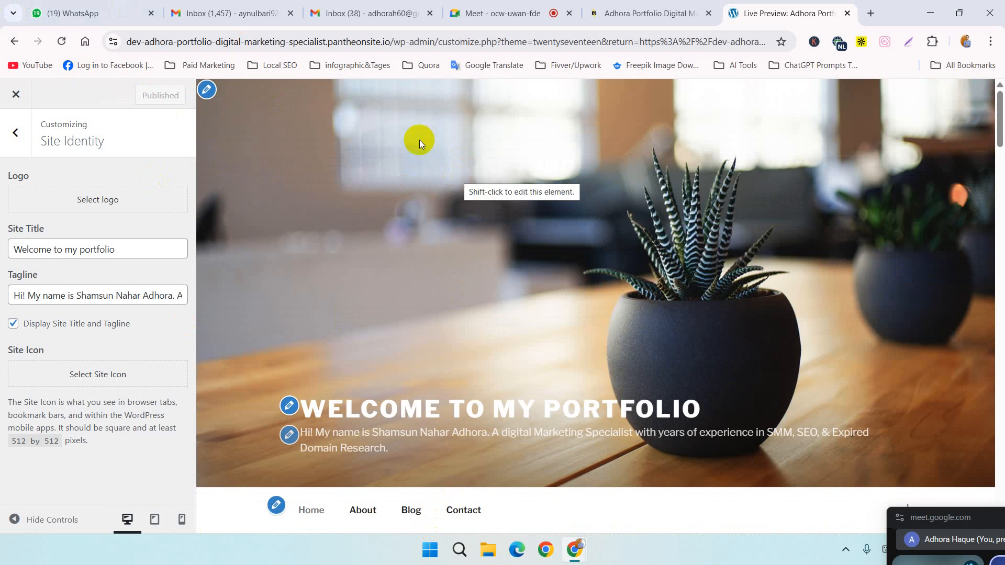
click(649, 13)
click(747, 5)
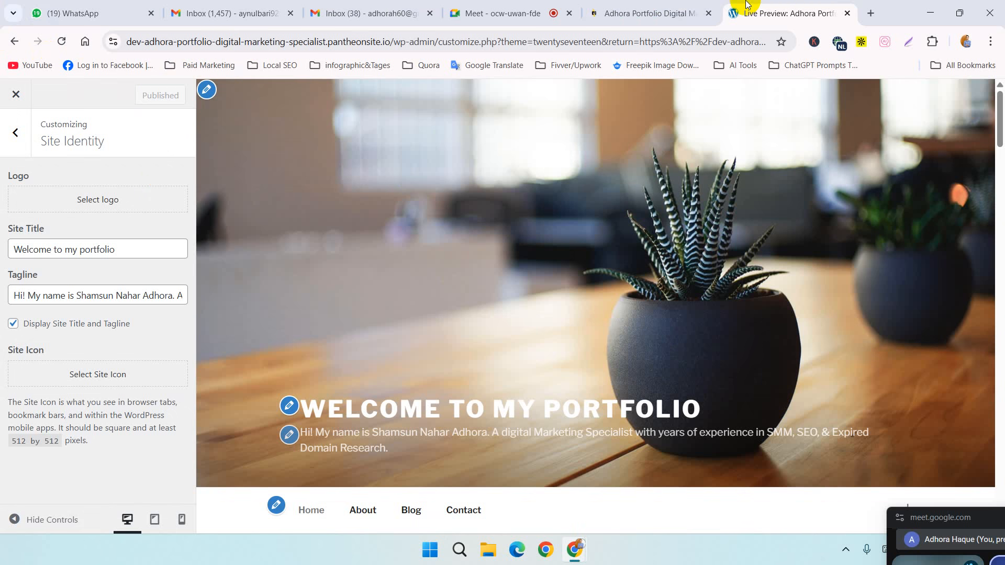
click(14, 41)
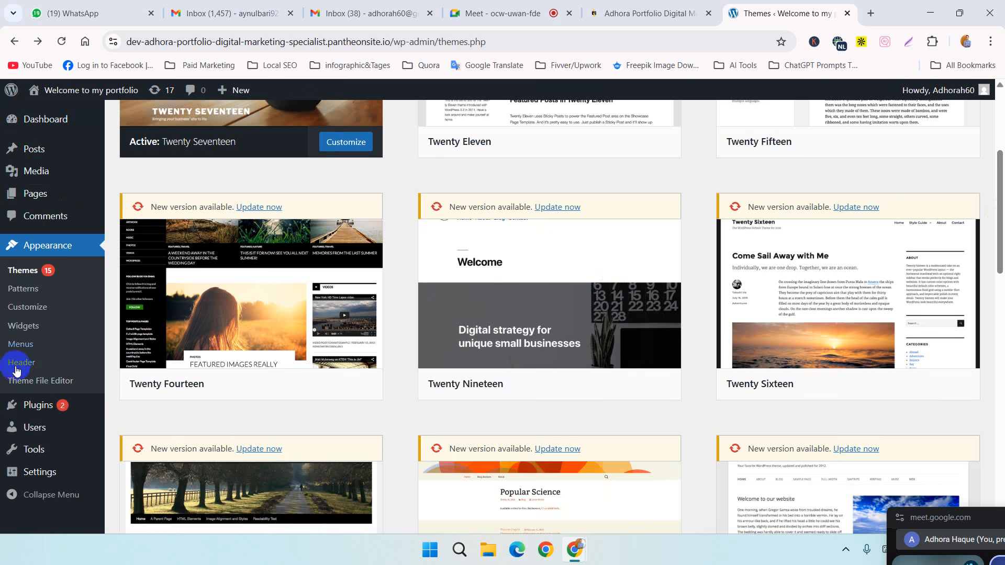
Step: Highlight the site's pantheonsite.io domain within the Themes page address
scroll(421, 349, up, 4)
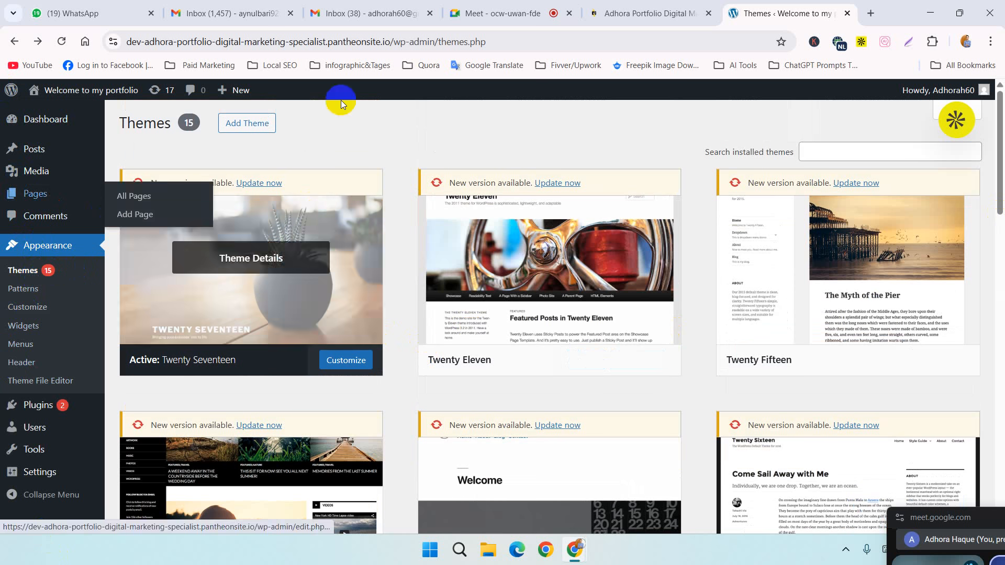
click(372, 44)
click(373, 44)
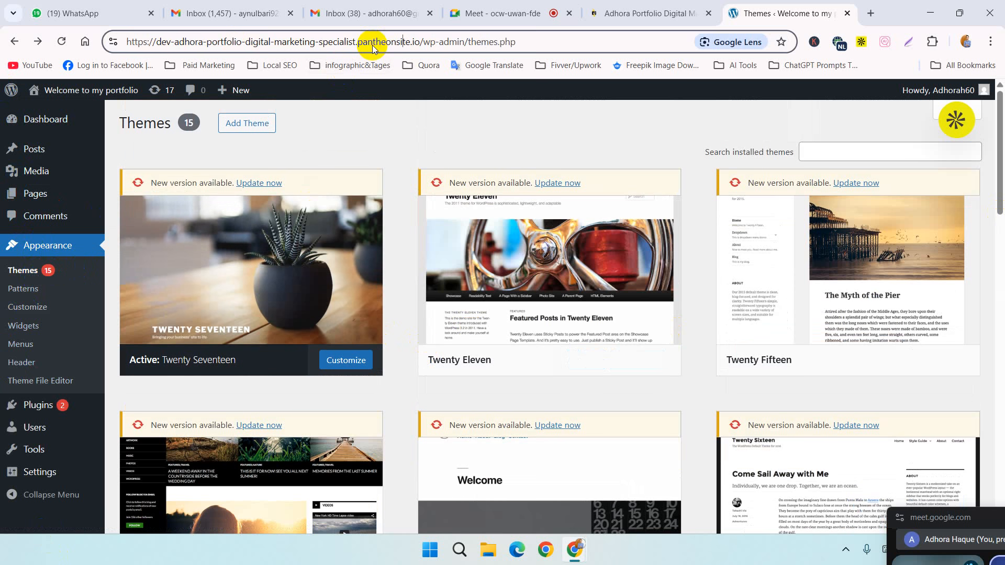
drag(158, 41, 417, 39)
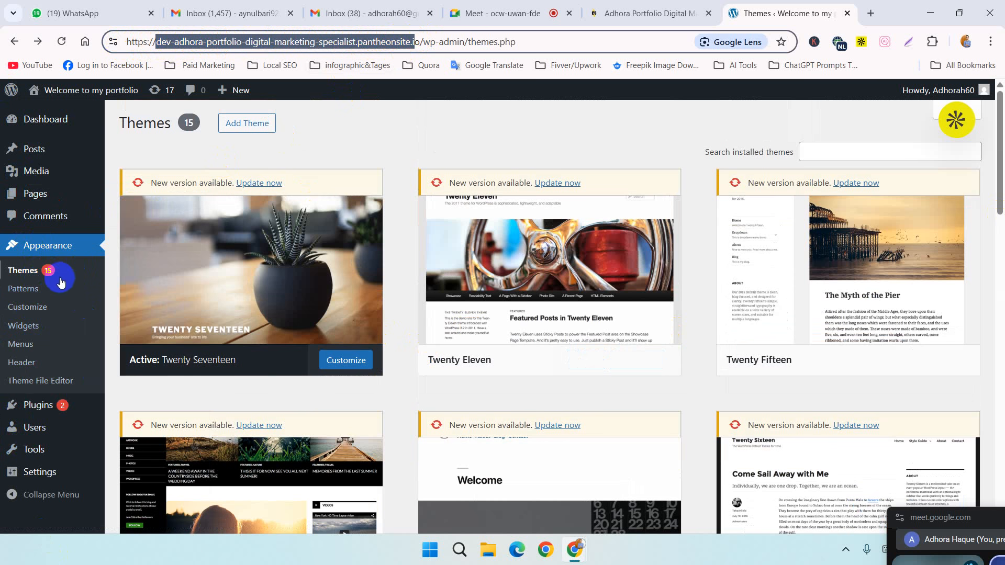
mouse_move(266, 282)
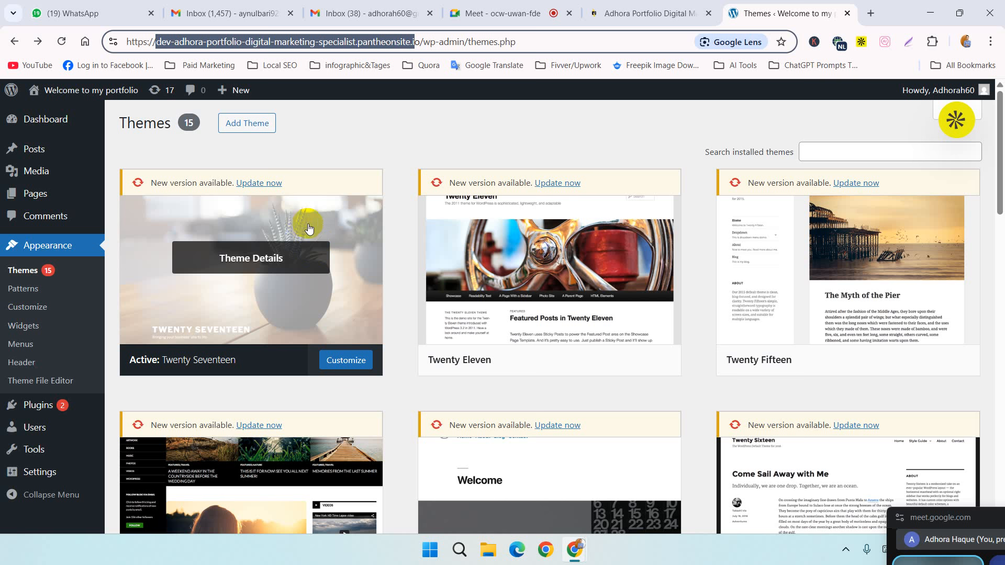
click(997, 529)
drag(997, 528, 974, 556)
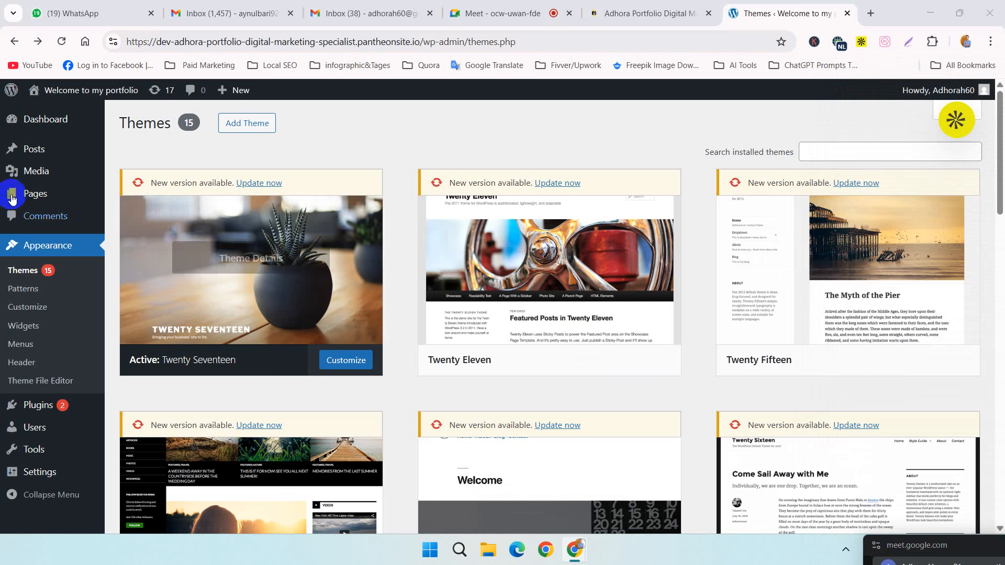
Step: Open the list of all posts in the site's admin area
mouse_move(366, 294)
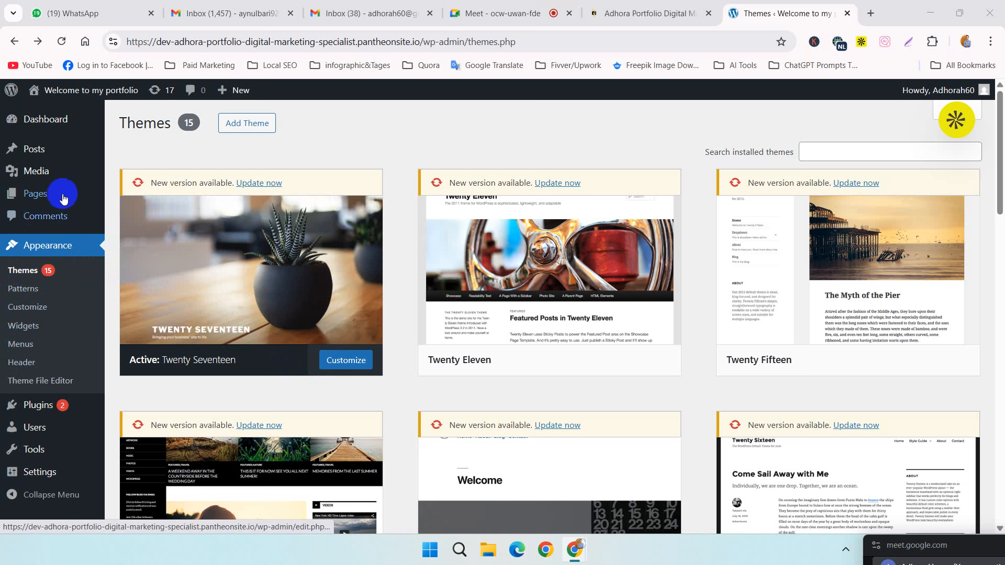
click(49, 159)
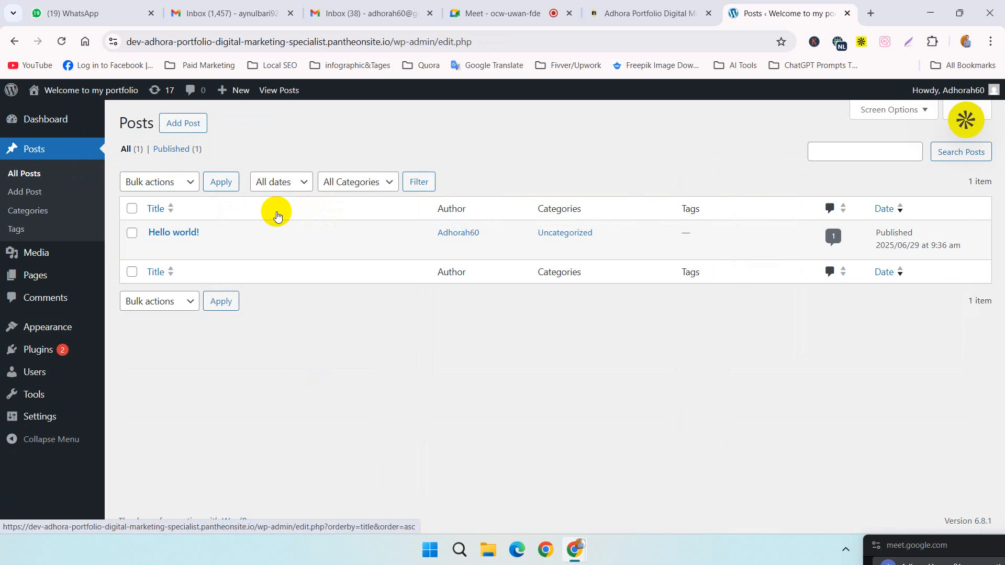
click(54, 153)
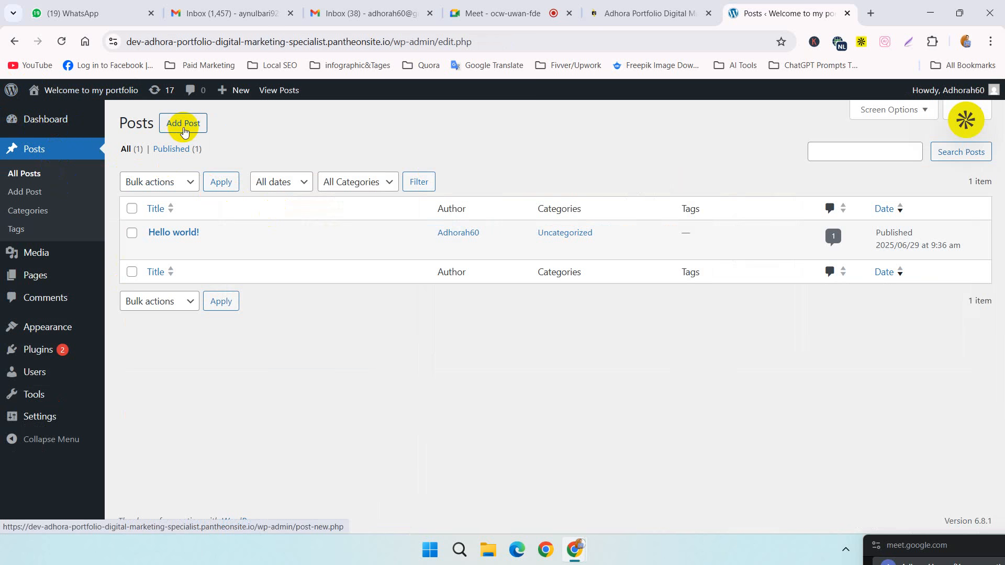
Step: Open ChatGPT at chatgpt.com in a new browser tab
click(872, 11)
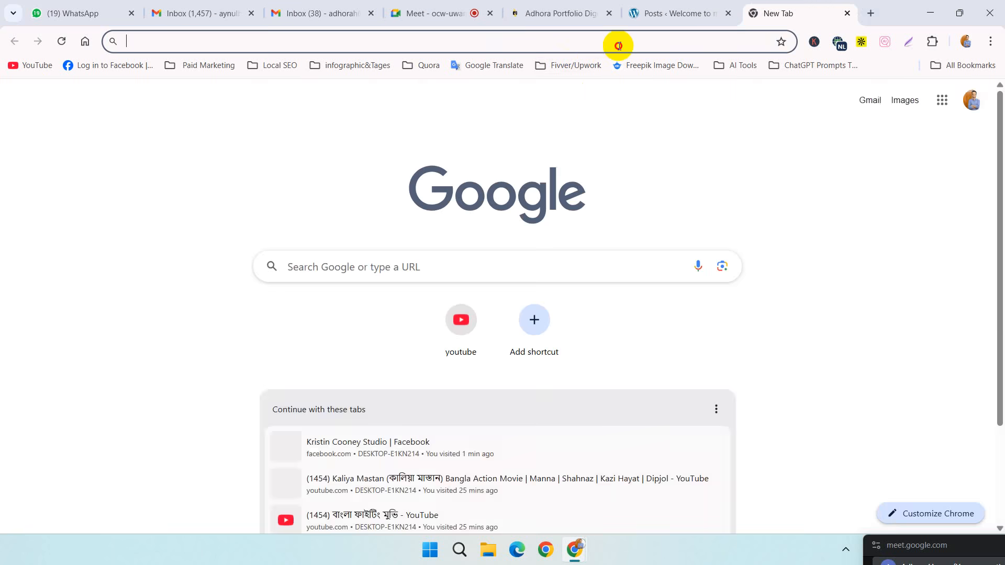
click(619, 46)
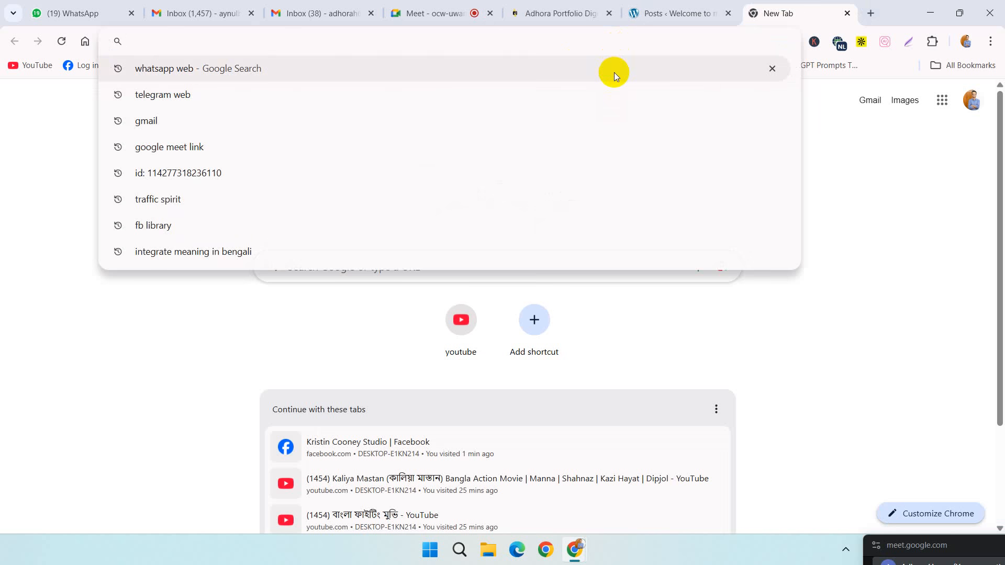
text(chatgpt.com)
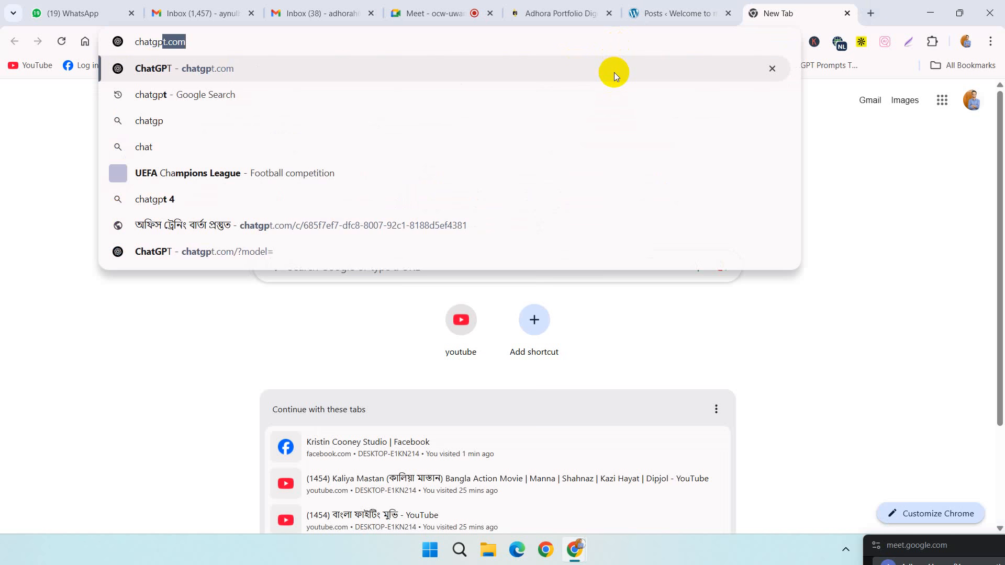
key(Return)
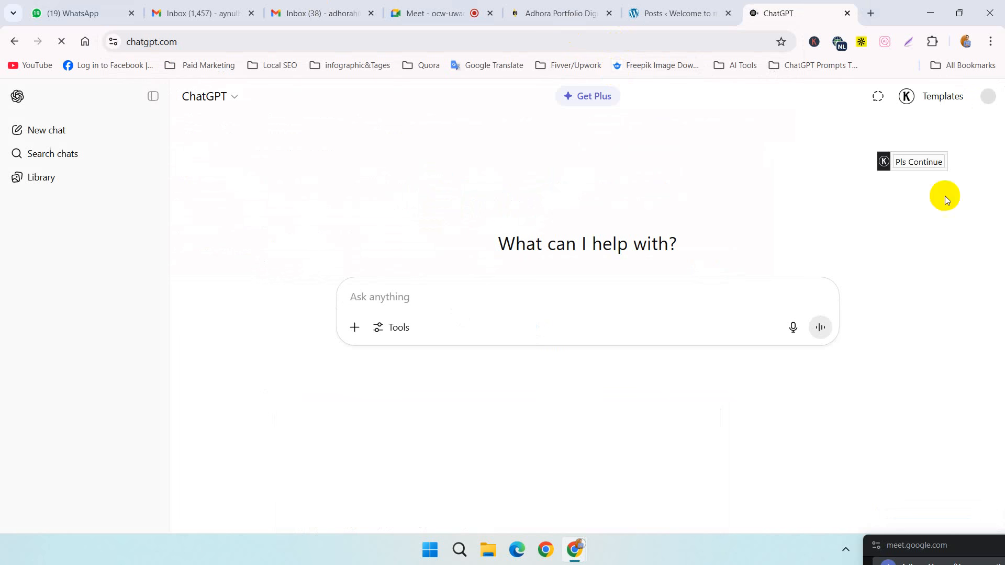
click(379, 292)
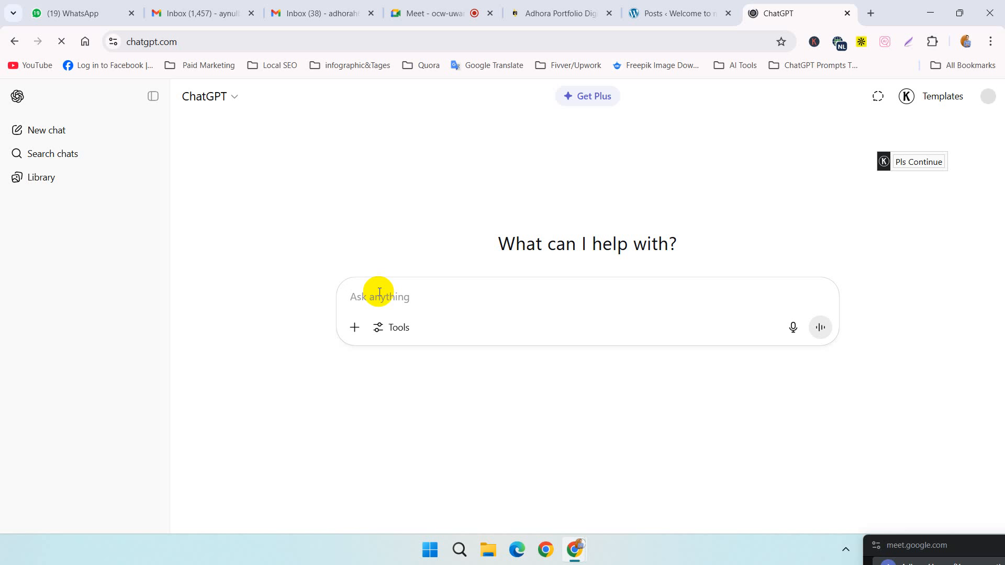
text(write ,me a blog article within )
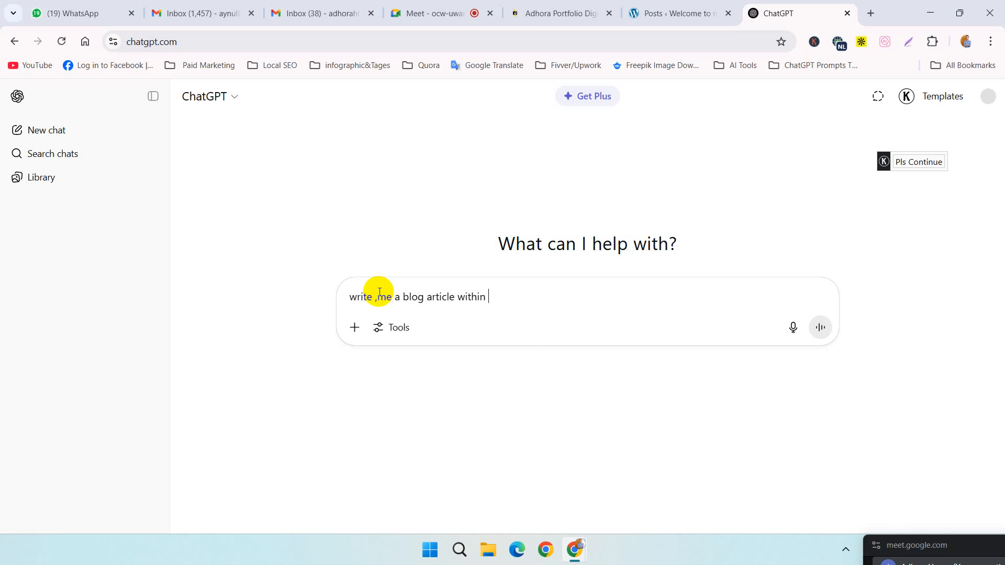
text(800)
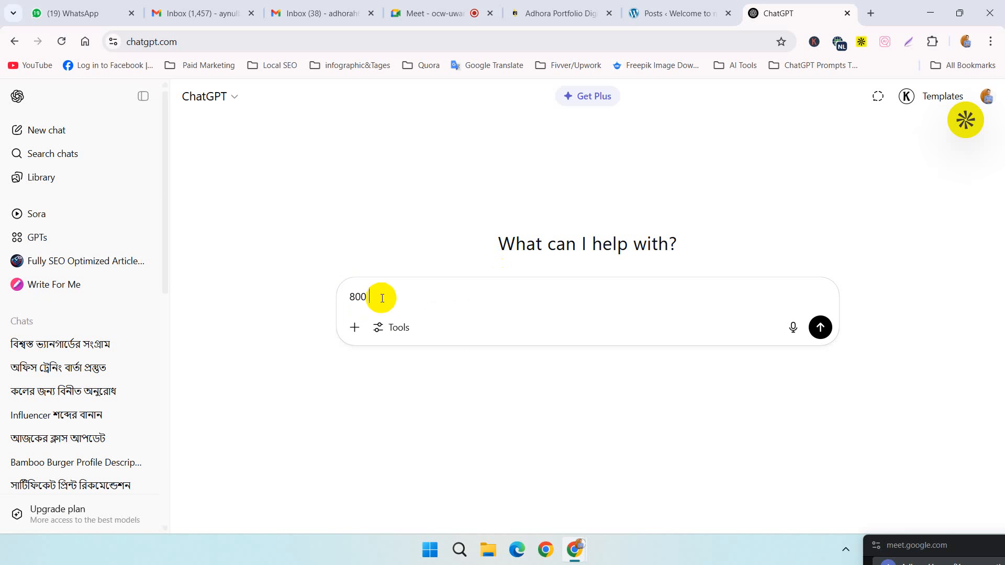
drag(381, 299, 316, 294)
key(BackSpace)
Step: Begin the ChatGPT prompt with "write me a blog article within 800 word"
text(write )
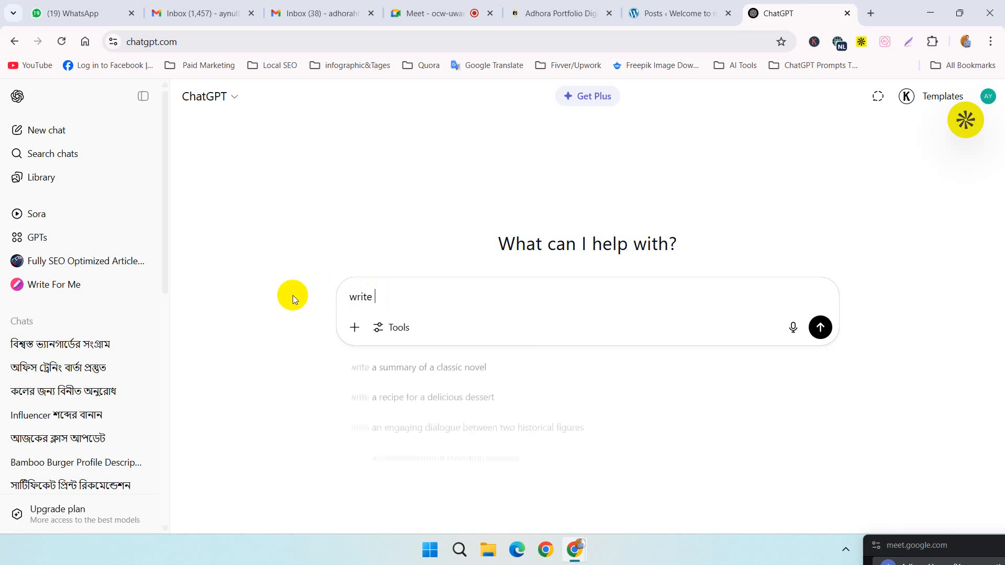
text(me a b)
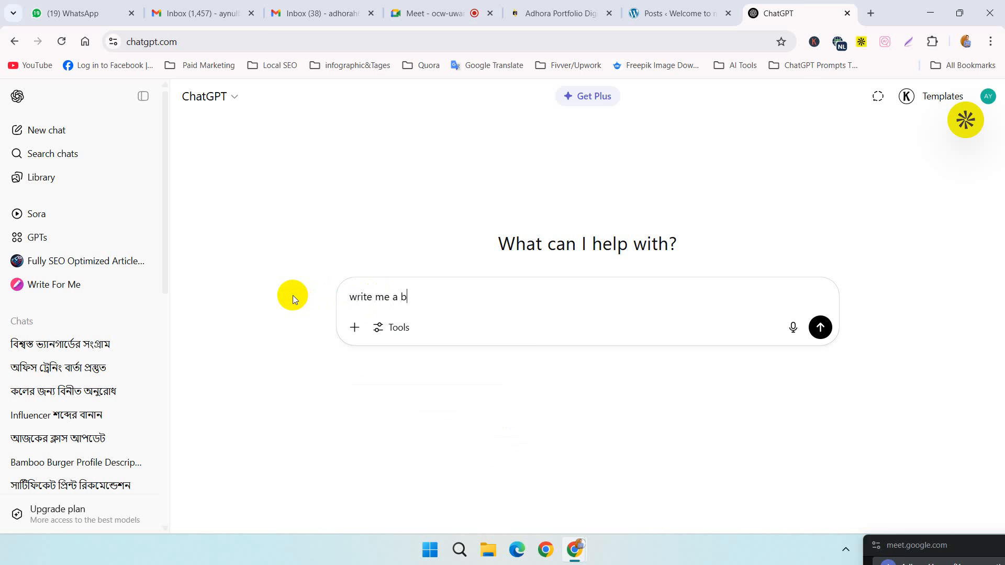
text(log article within)
text(00 word)
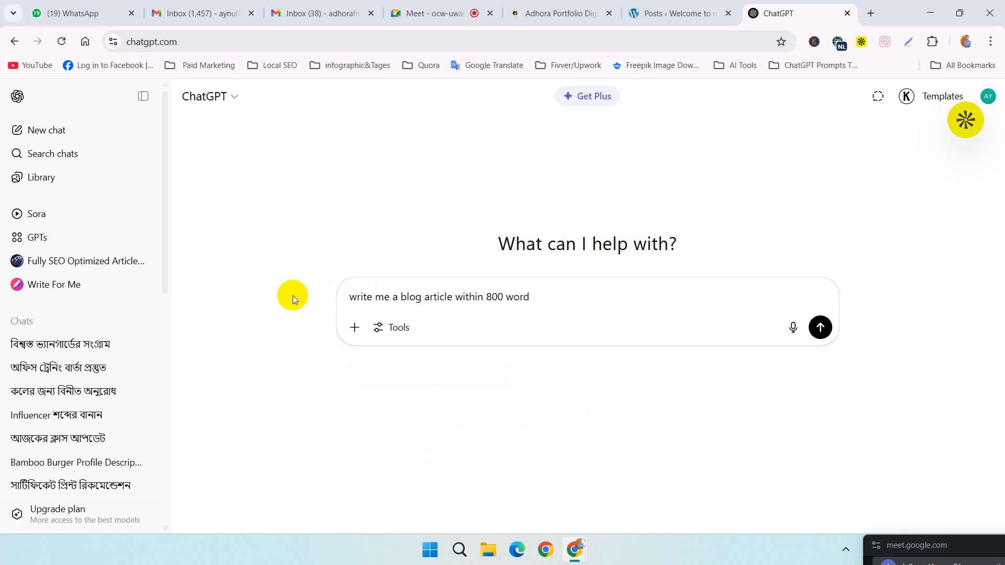
text(. which will rank easily in)
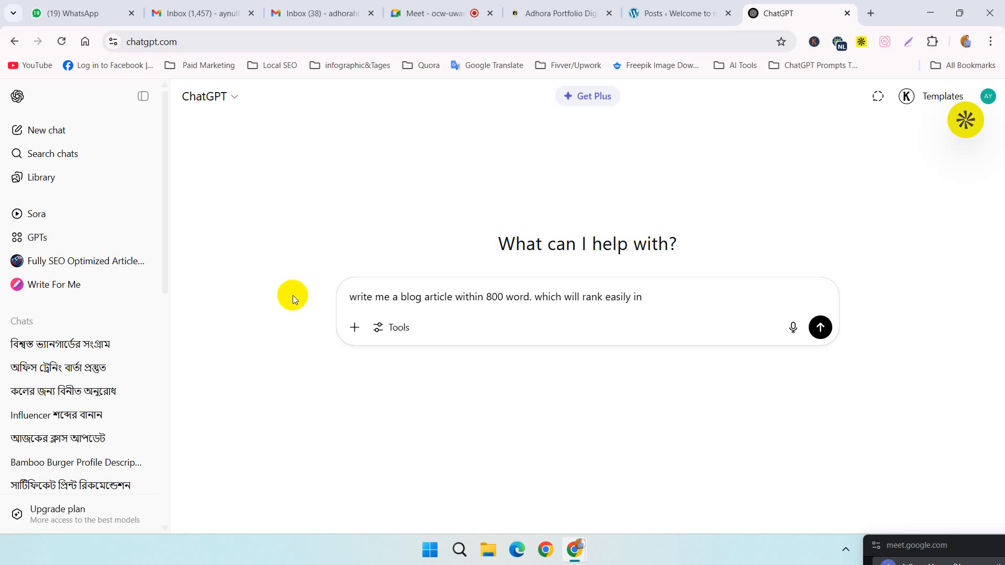
Step: Add the ranking requirement ". which will rank easily in search engine" to the prompt
text(search engine. I am a digital marke)
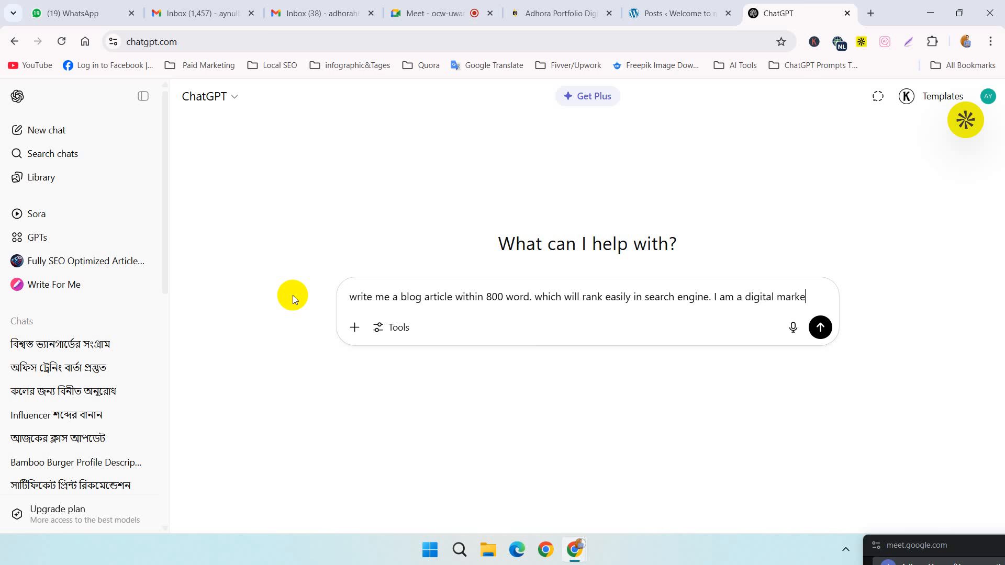
text(ting spe)
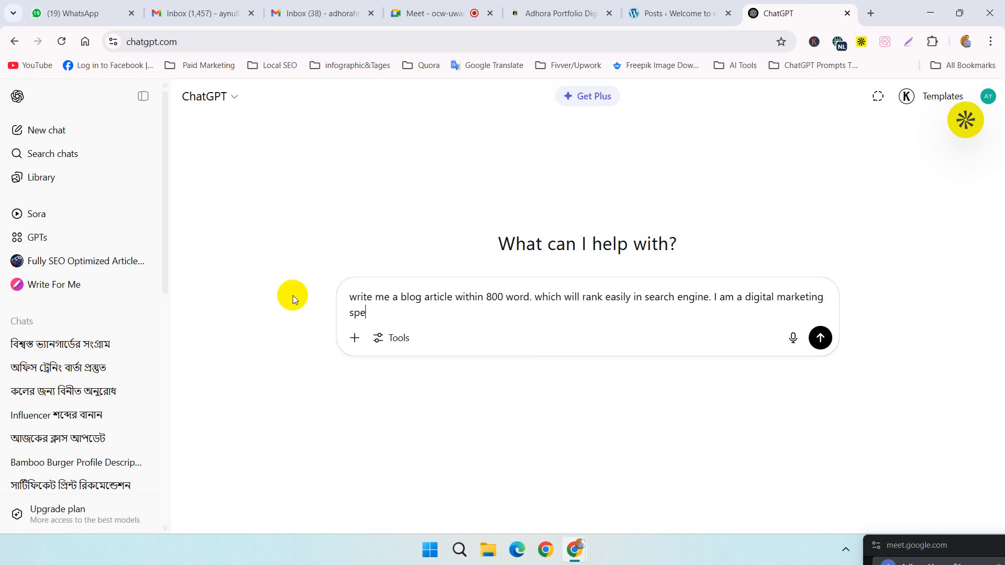
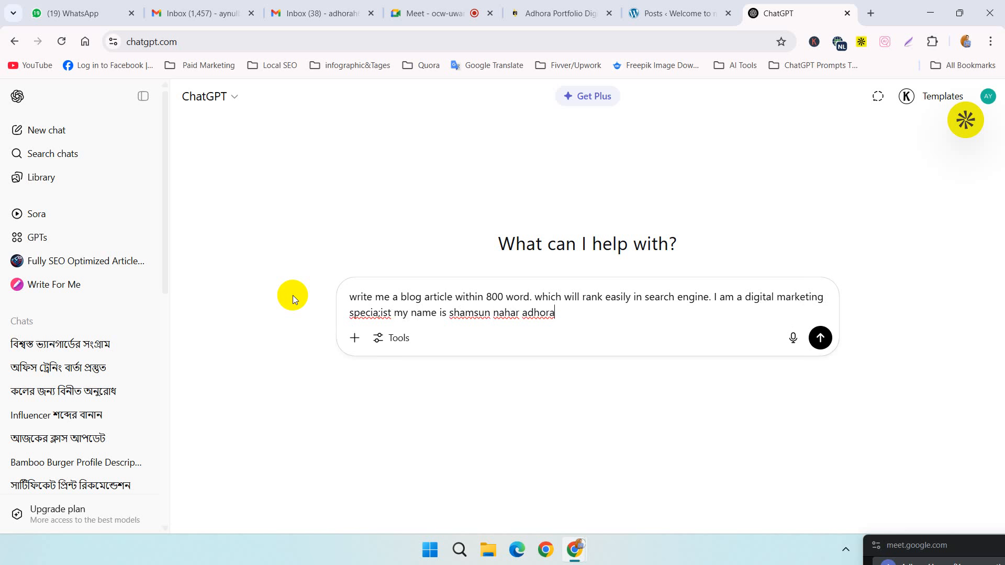
Step: Add ". i am an expert of seo smm and expired domain research" to the prompt and submit it
text(. i am an expert of seo smm )
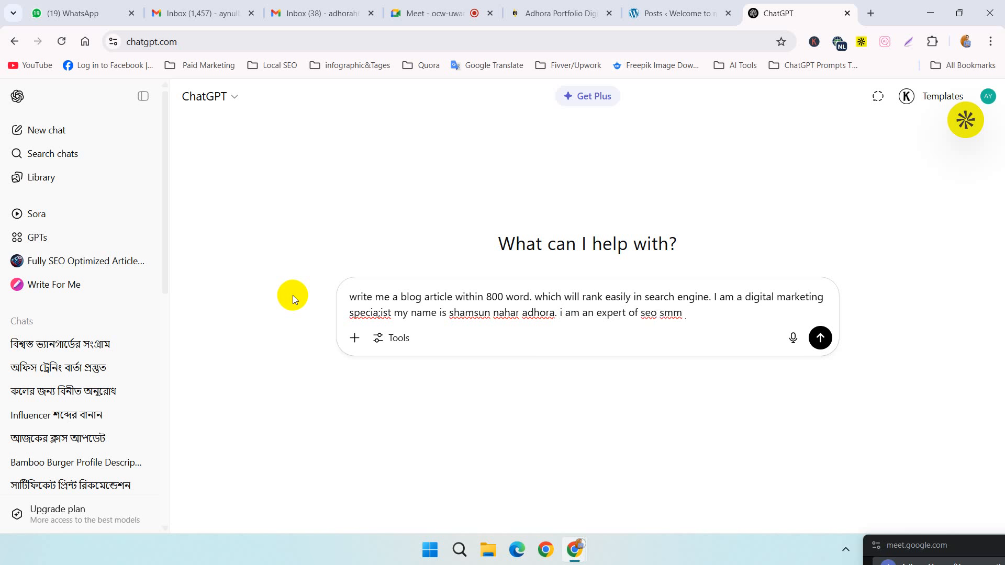
text(and expired domain re)
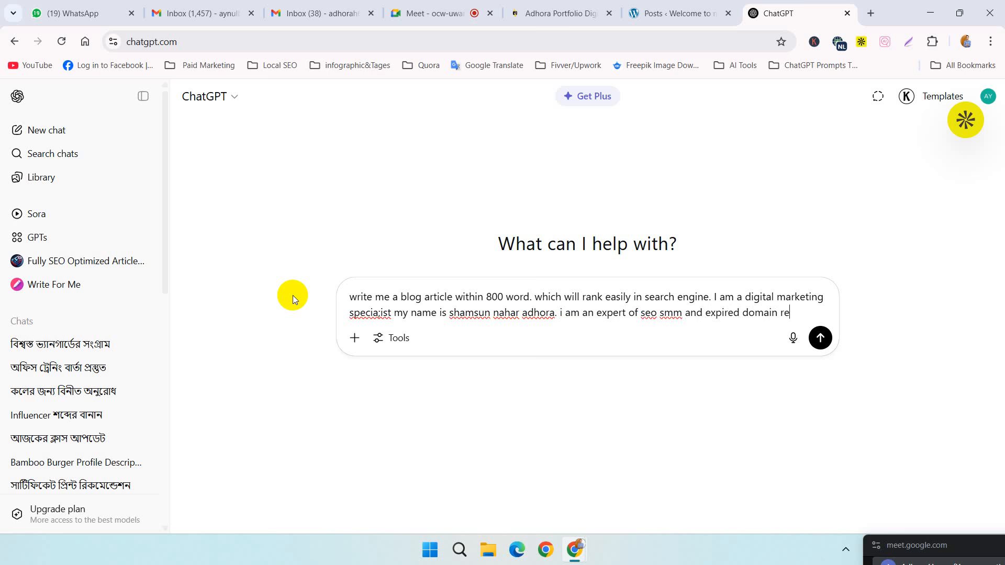
text(search)
key(Return)
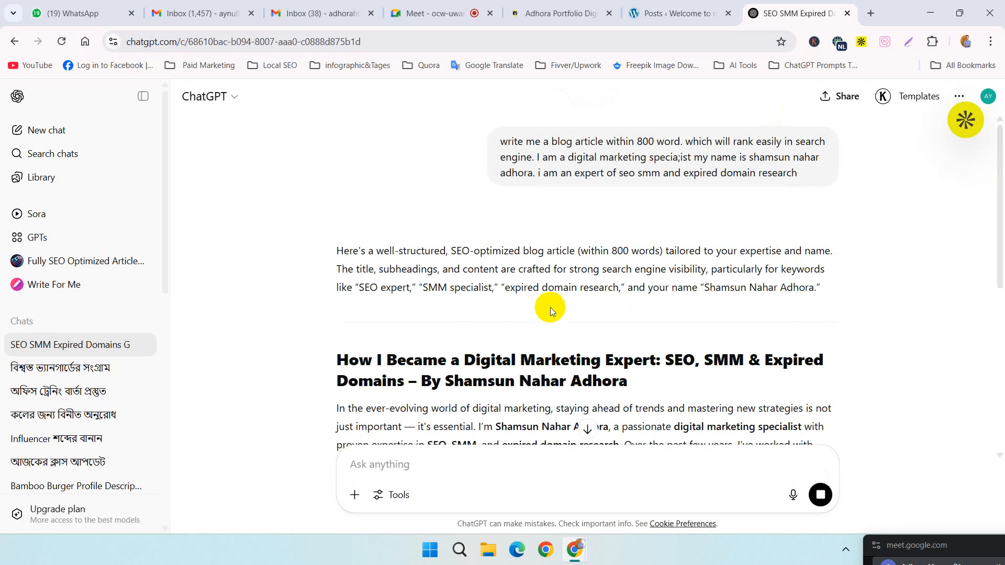
Step: Read through the generated blog article from its introduction to the targeted keywords and closing question
scroll(608, 271, down, 4)
scroll(738, 209, down, 4)
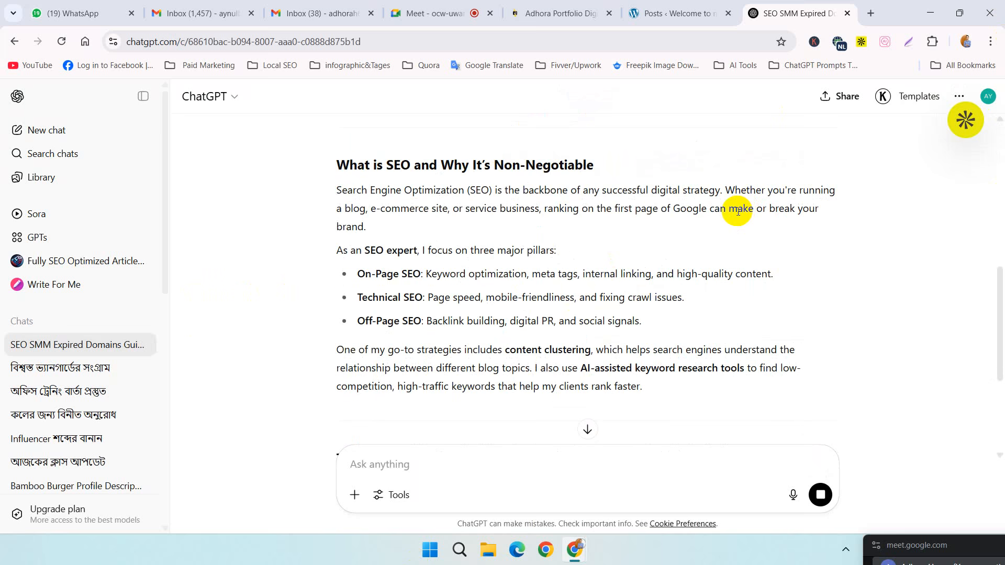
scroll(487, 282, down, 4)
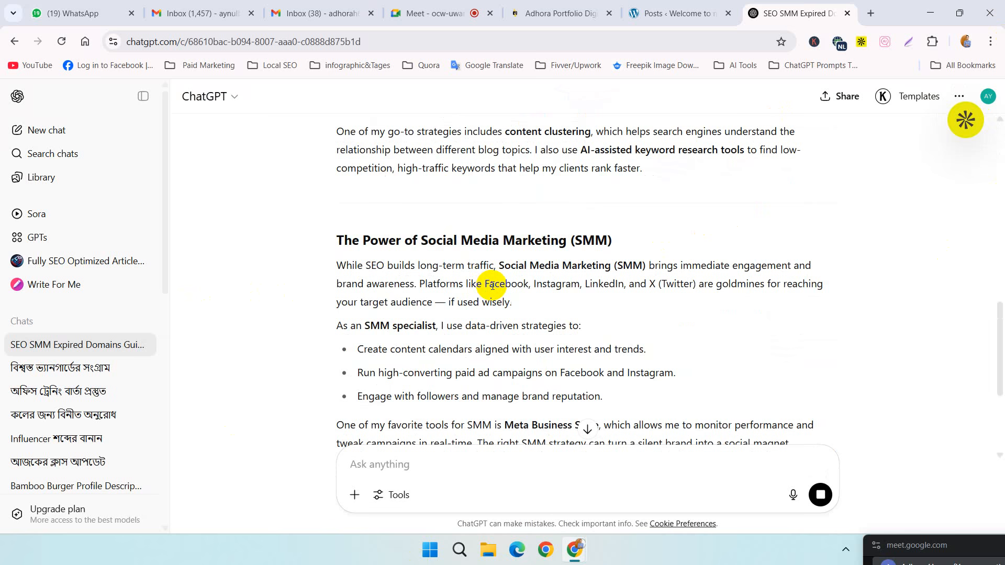
scroll(492, 285, down, 5)
scroll(492, 285, down, 1)
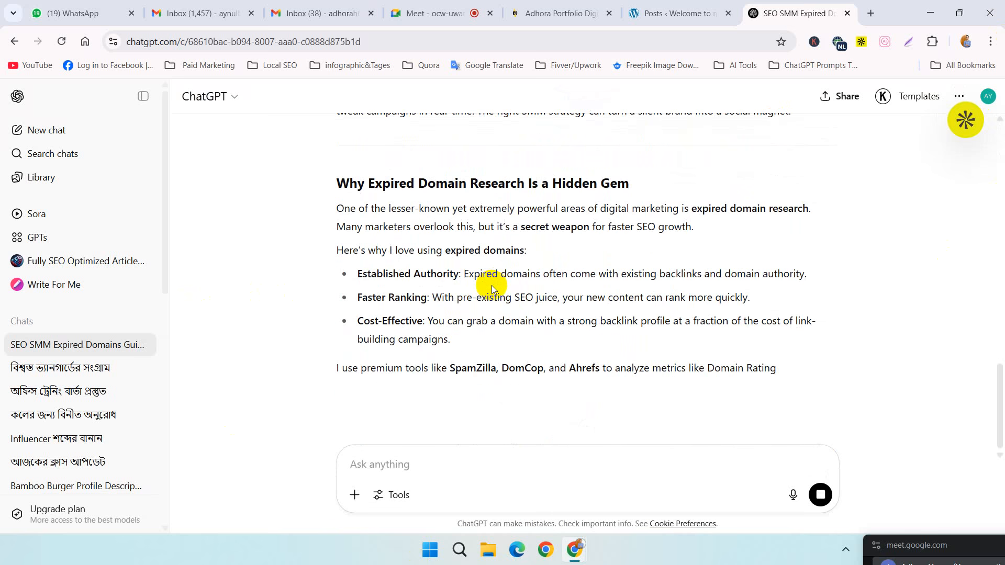
scroll(492, 285, down, 5)
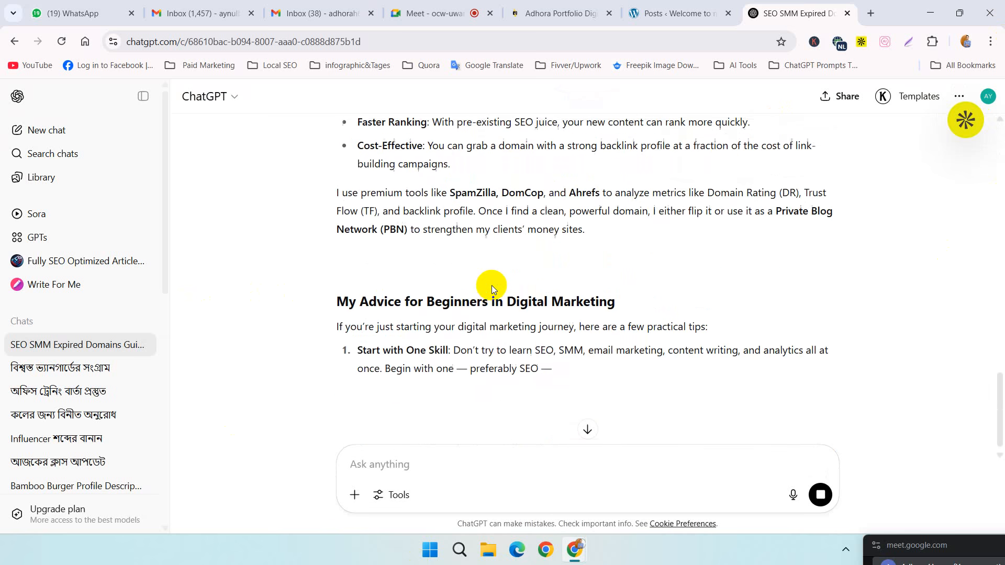
scroll(491, 285, down, 3)
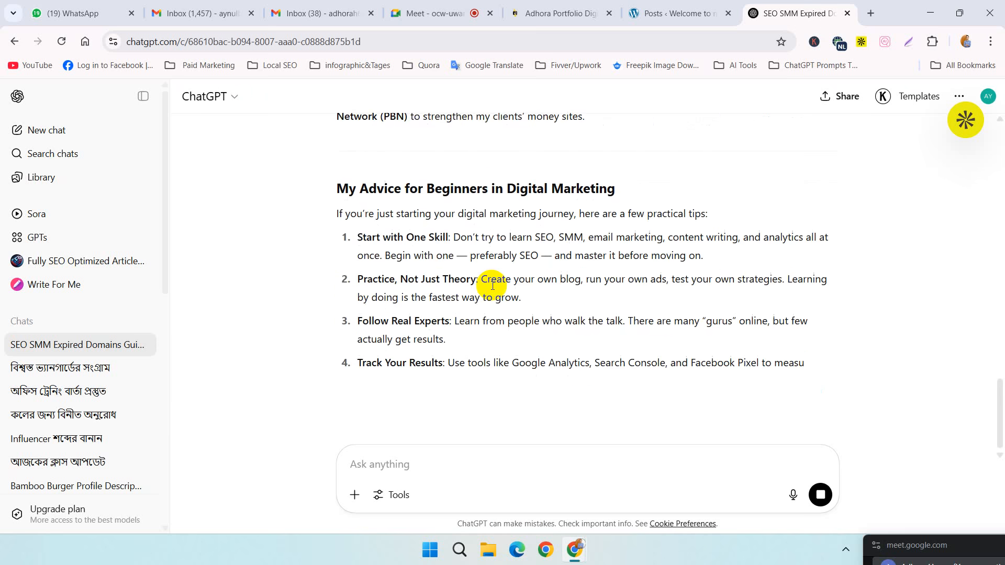
scroll(491, 284, down, 3)
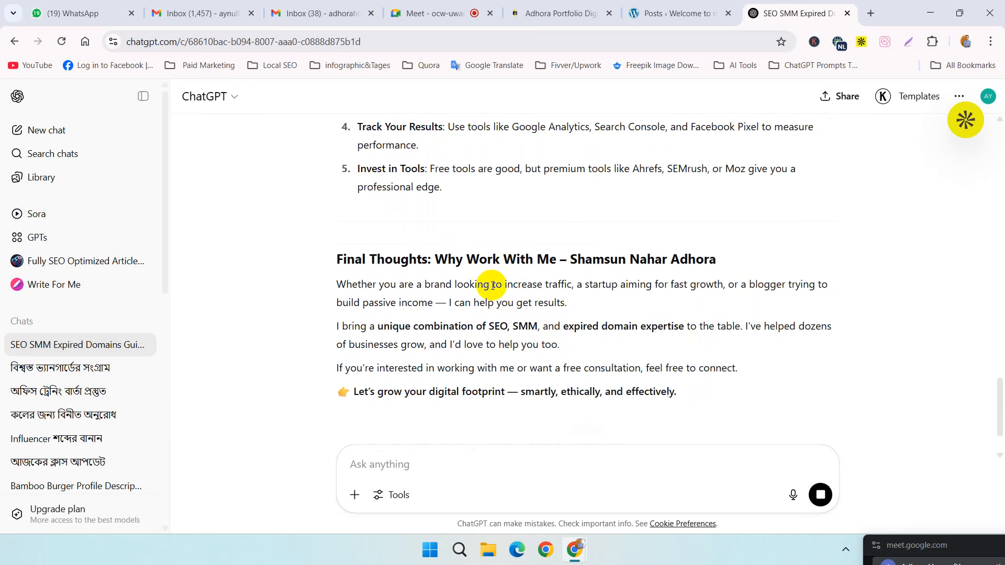
scroll(491, 285, down, 2)
scroll(492, 286, down, 4)
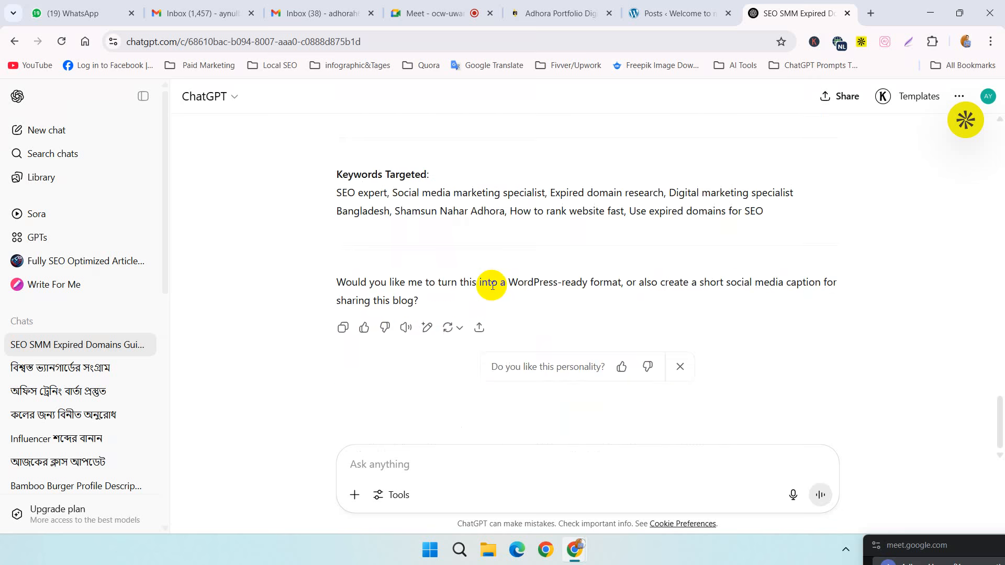
scroll(491, 285, up, 15)
scroll(492, 284, down, 13)
scroll(492, 285, down, 9)
scroll(412, 222, up, 4)
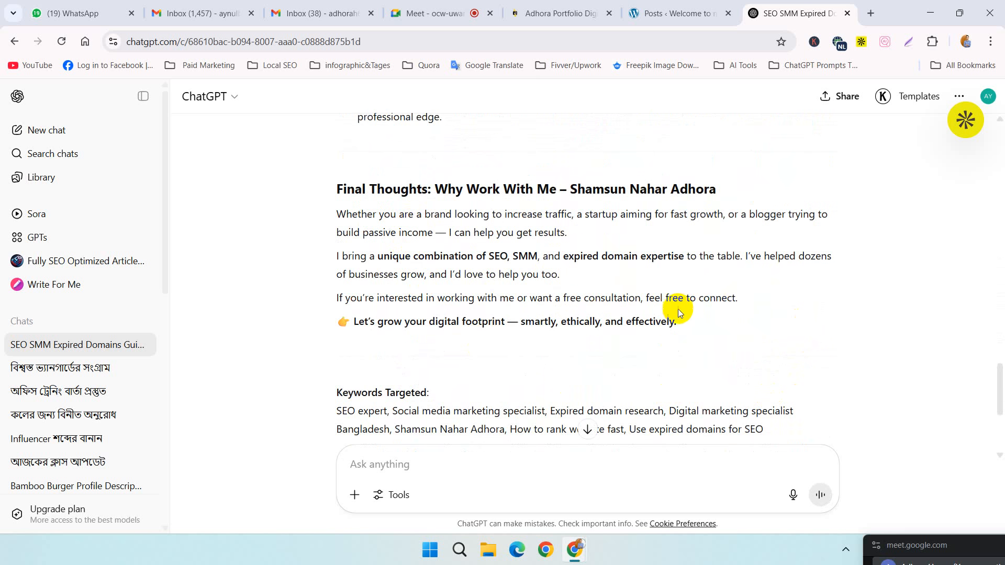
Step: Select the generated article from its title through the "Let's grow your digital footprint" line, and switch to the WordPress posts list
drag(680, 323, 337, 354)
scroll(347, 199, up, 4)
scroll(336, 202, up, 4)
scroll(283, 186, up, 9)
scroll(285, 185, up, 18)
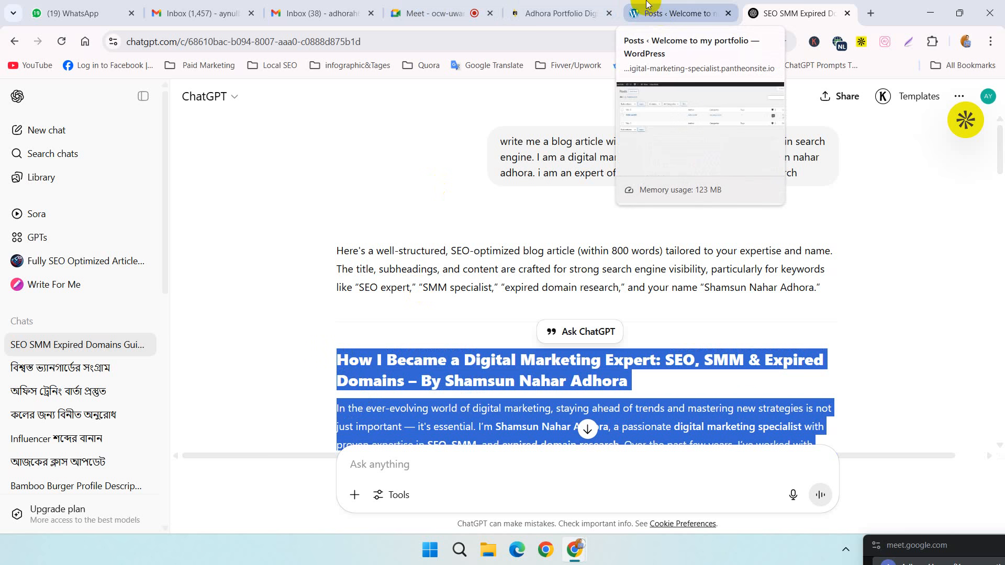
click(662, 15)
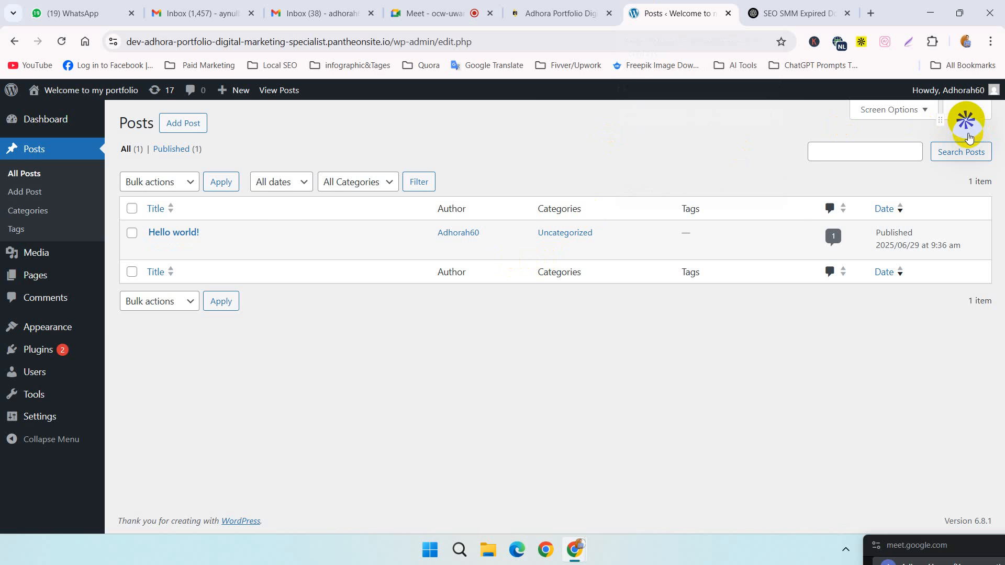
Step: Create a new post, dismiss the editor's welcome guide, and paste in the generated article starting at the title
click(188, 124)
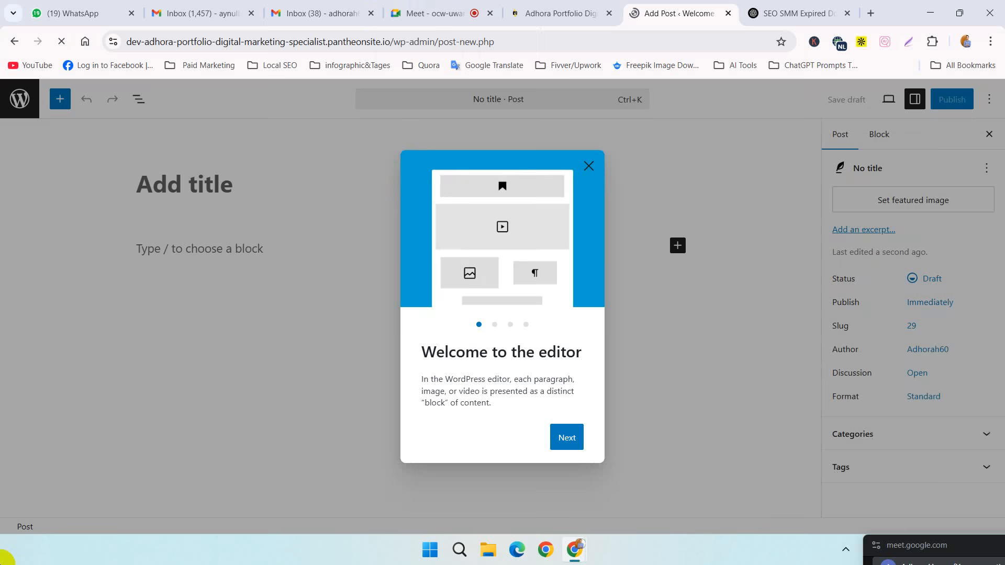
click(576, 449)
click(554, 448)
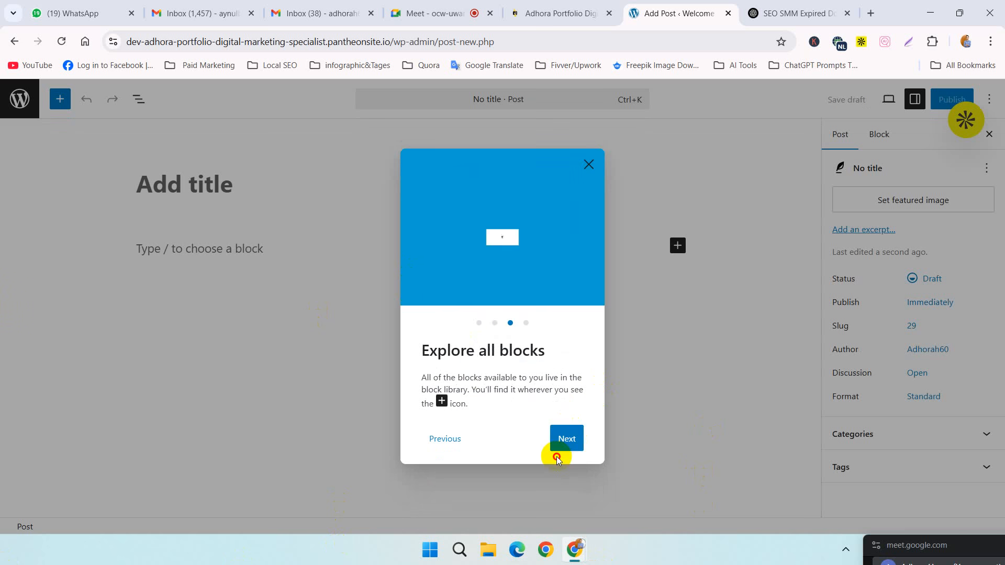
click(579, 440)
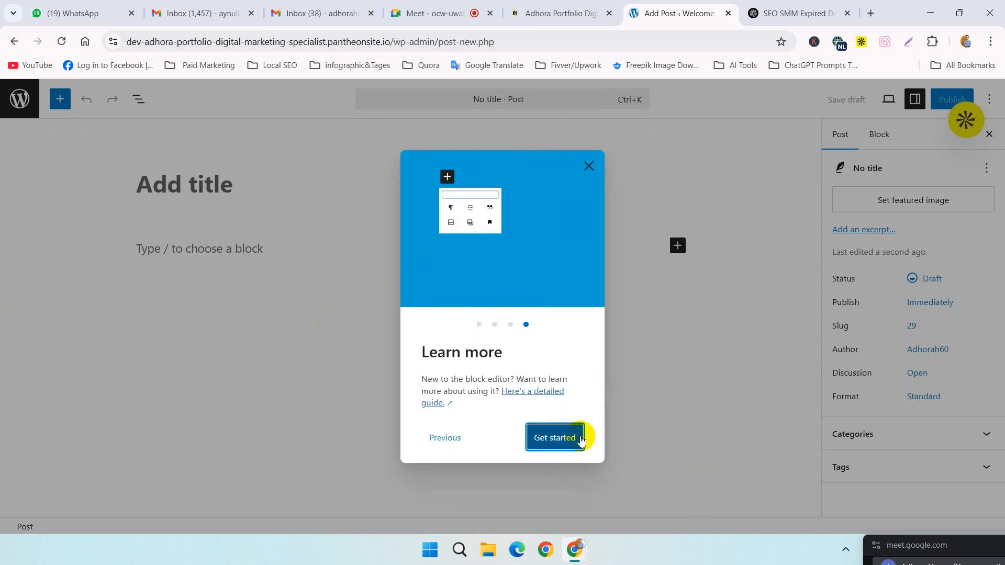
click(580, 439)
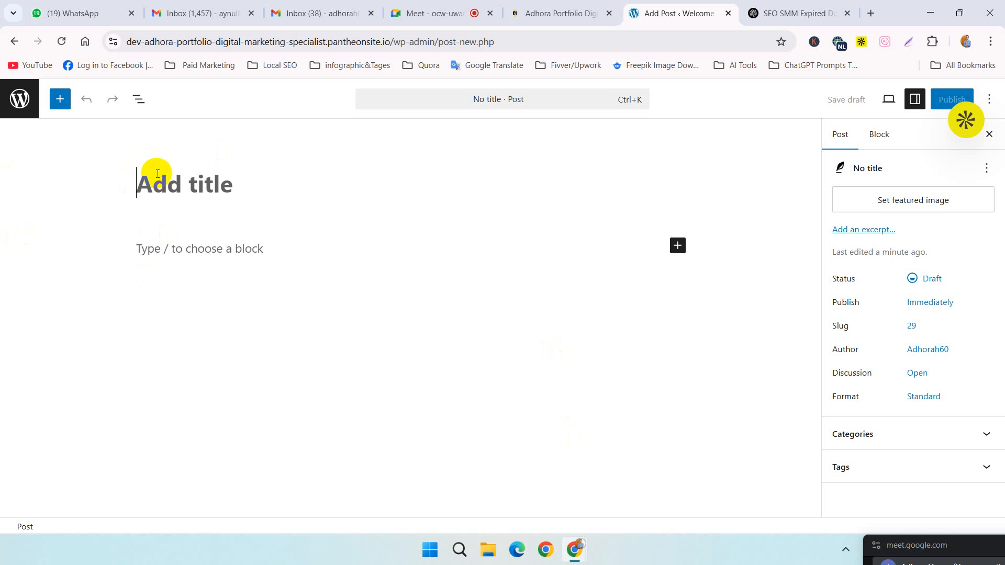
key(ctrl+v)
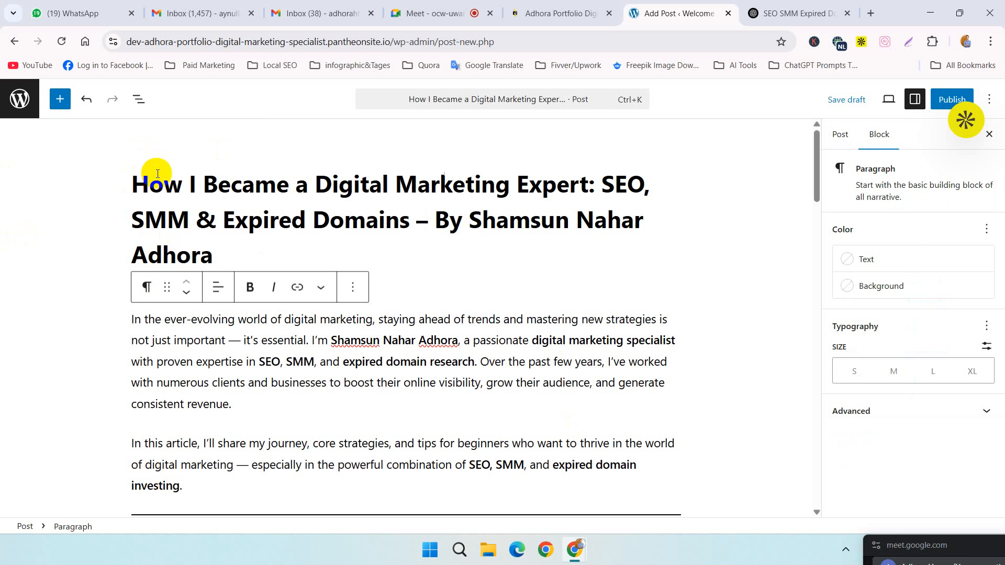
click(373, 217)
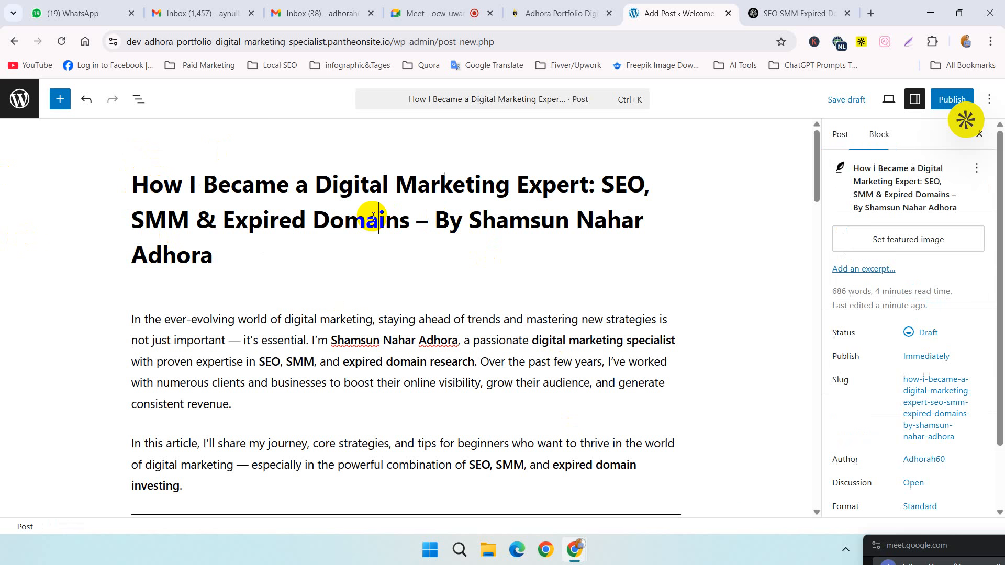
drag(229, 258, 119, 185)
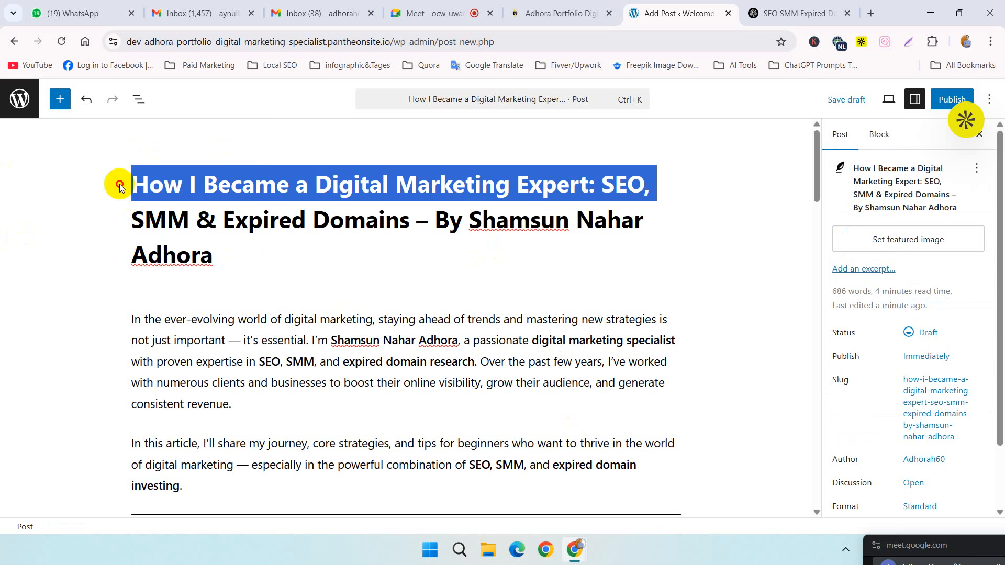
mouse_move(220, 258)
mouse_down()
mouse_move(152, 181)
mouse_move(131, 172)
mouse_move(230, 255)
mouse_up()
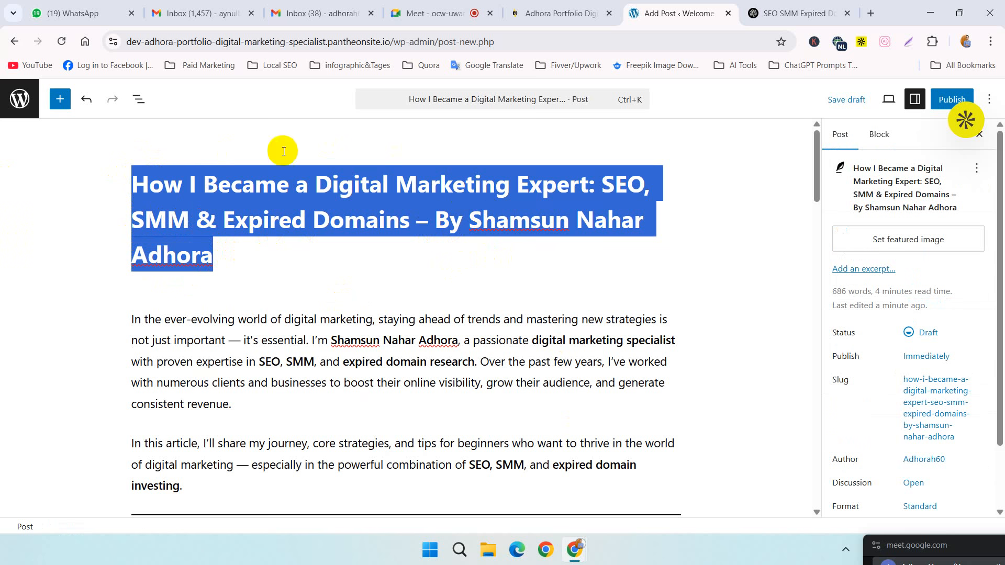
right_click(237, 203)
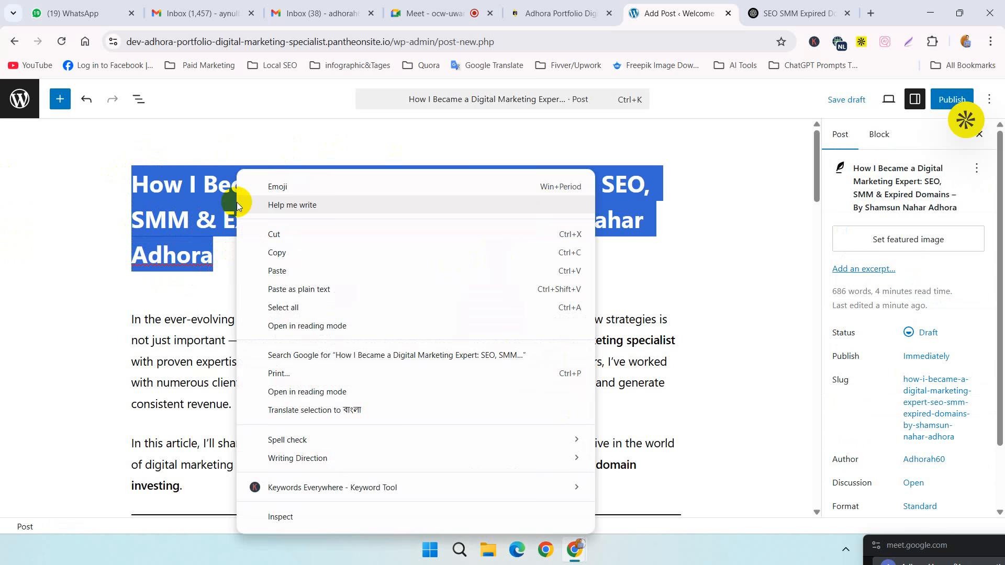
click(112, 211)
drag(239, 249, 232, 308)
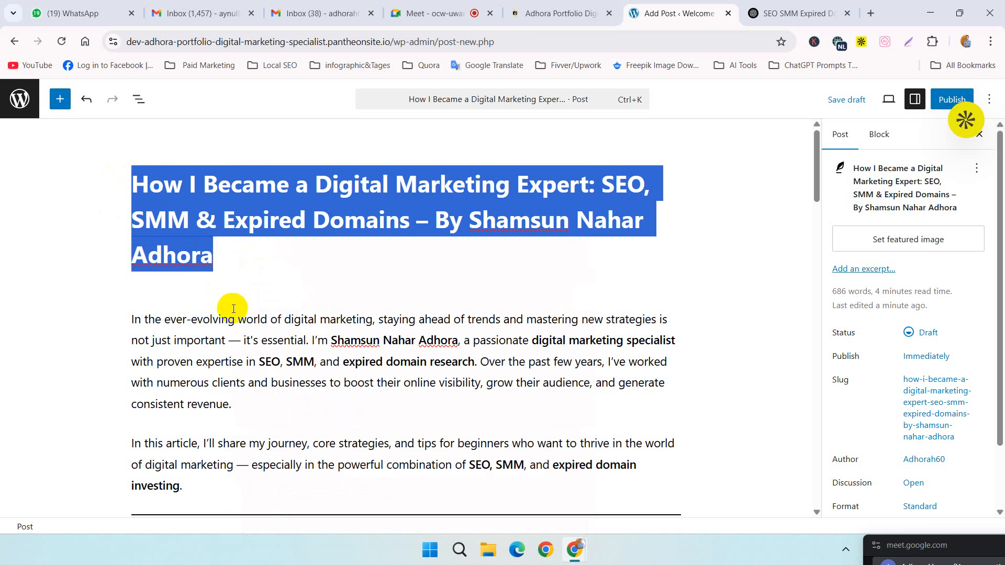
click(558, 99)
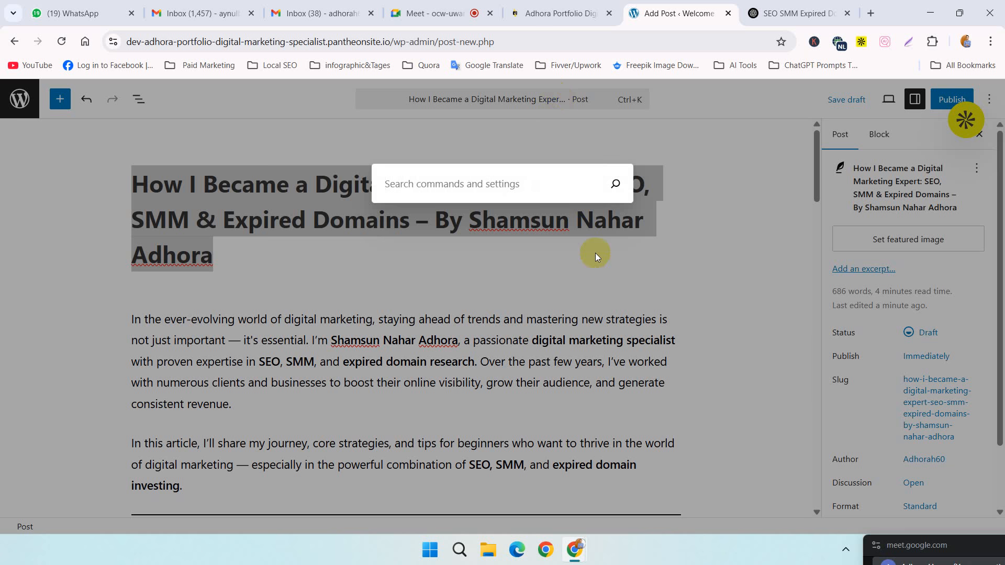
click(595, 255)
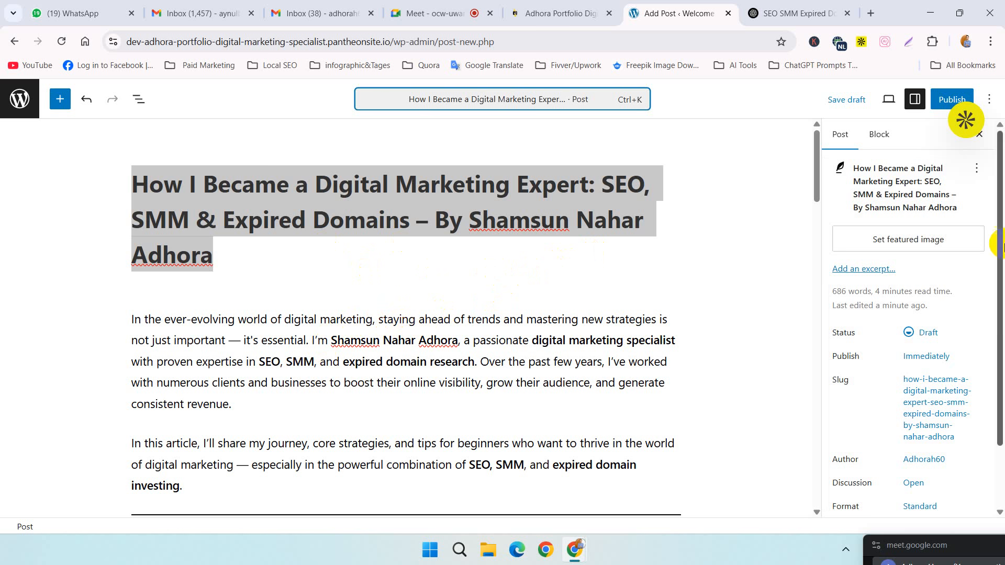
click(599, 250)
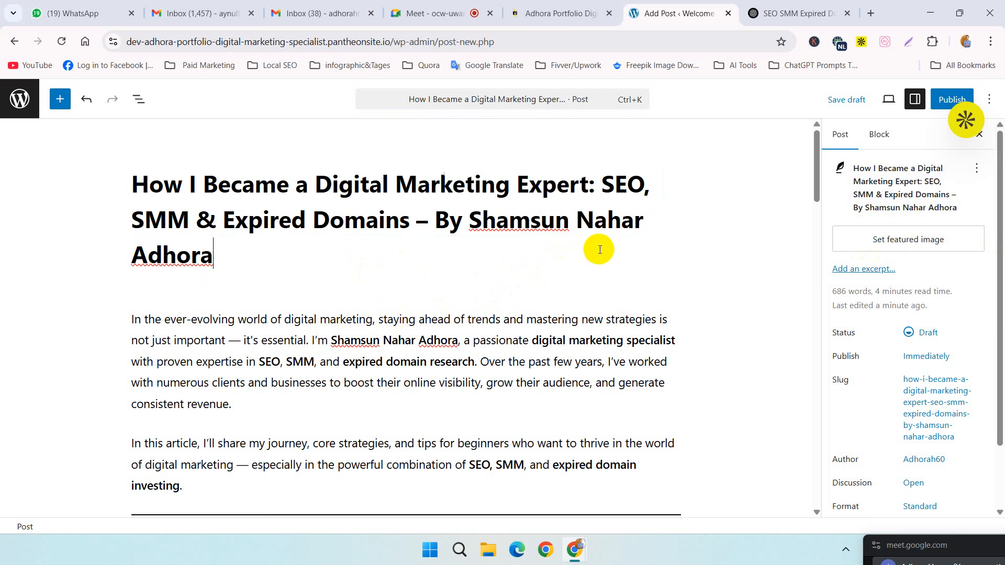
Step: Change the "What is SEO and Why It's Non-Negotiable" heading to Heading 2
scroll(599, 250, down, 4)
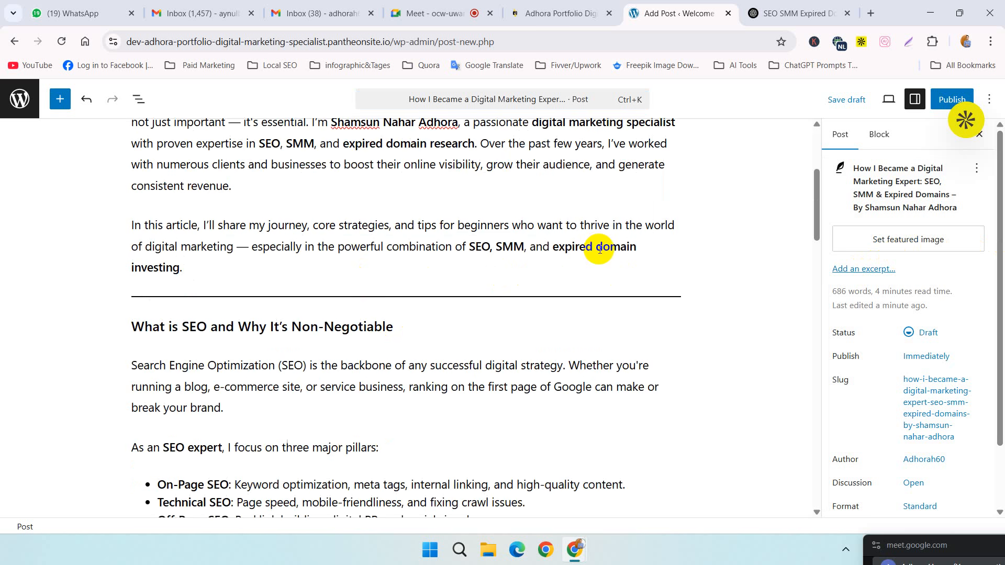
click(539, 297)
click(403, 300)
triple_click(345, 327)
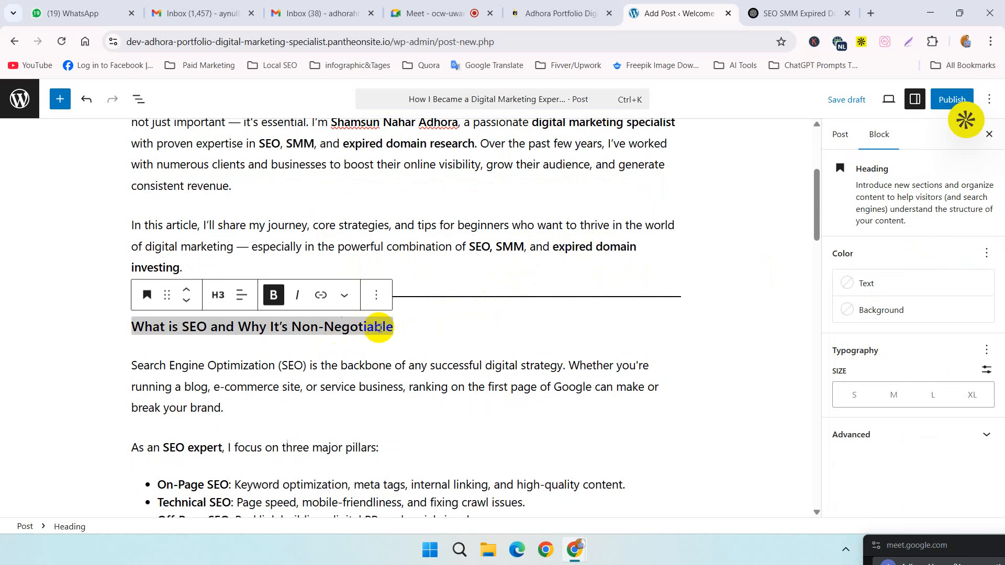
click(413, 330)
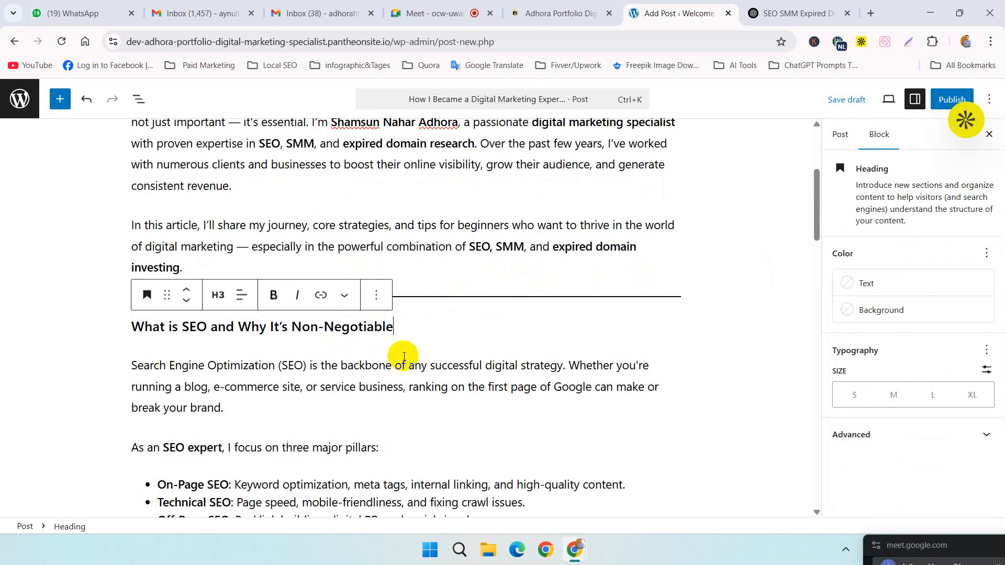
drag(394, 327, 94, 325)
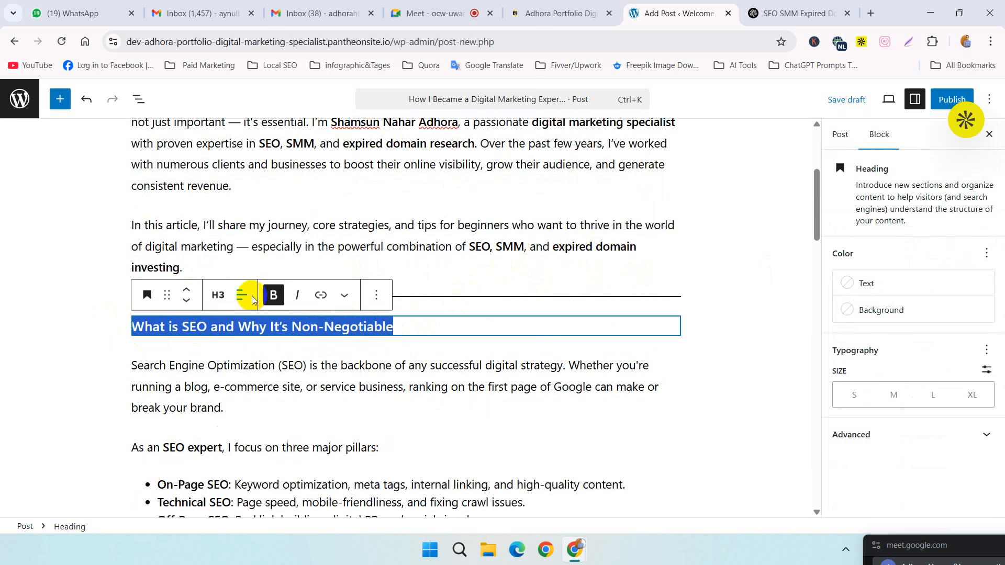
click(222, 299)
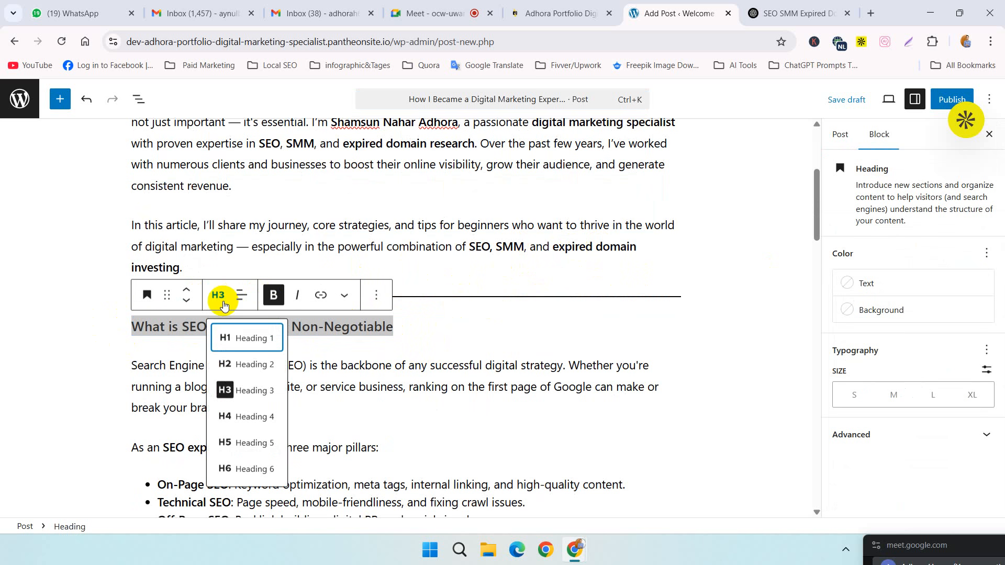
click(260, 362)
click(286, 368)
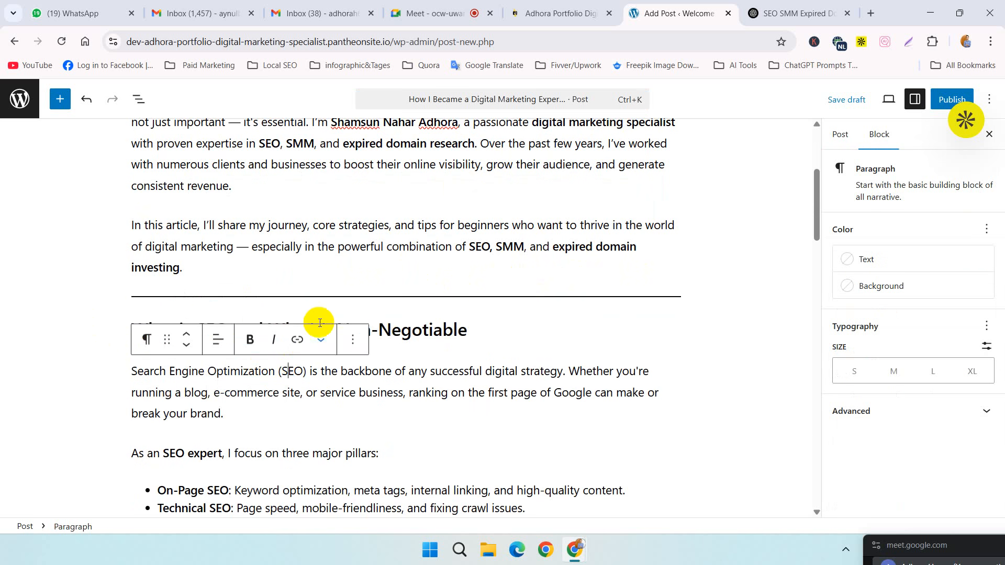
Step: Change the "The Power of Social Media Marketing (SMM)" heading to Heading 2
scroll(529, 387, down, 4)
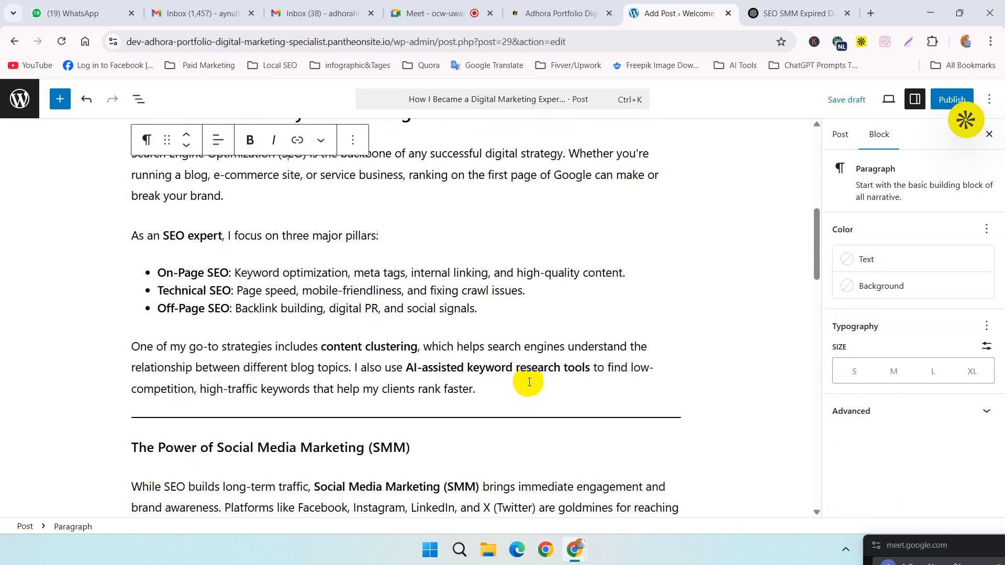
scroll(529, 382, down, 4)
drag(416, 231, 107, 230)
click(217, 199)
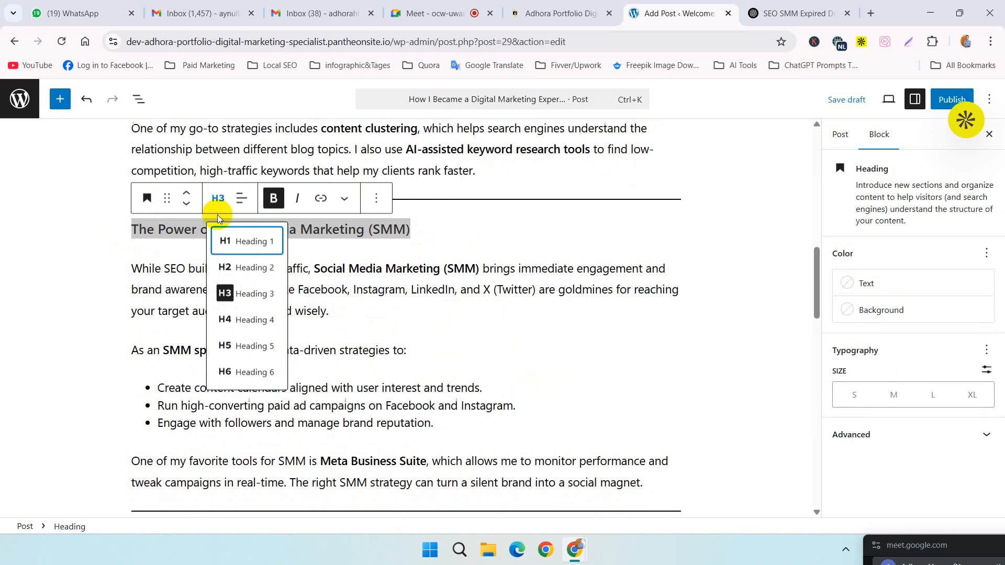
click(246, 267)
Step: Change the "Why Expired Domain Research Is a Hidden Gem" heading to Heading 2
scroll(375, 266, down, 4)
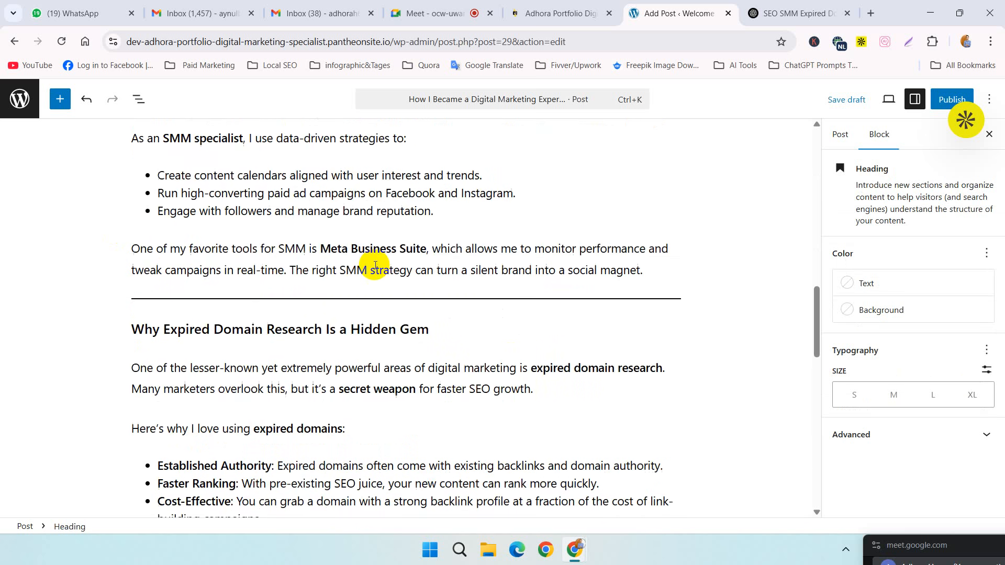
drag(469, 331, 127, 309)
click(217, 298)
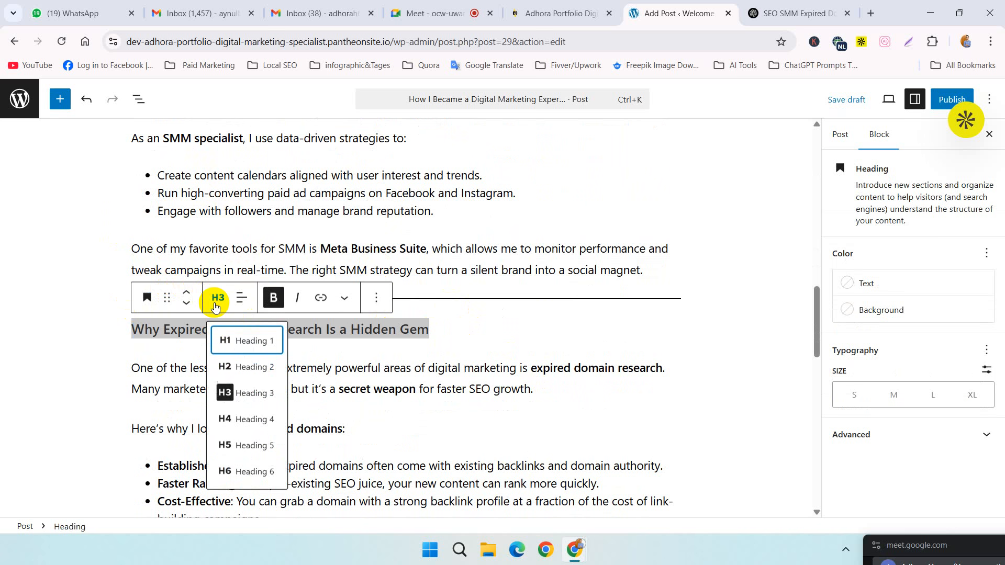
click(229, 367)
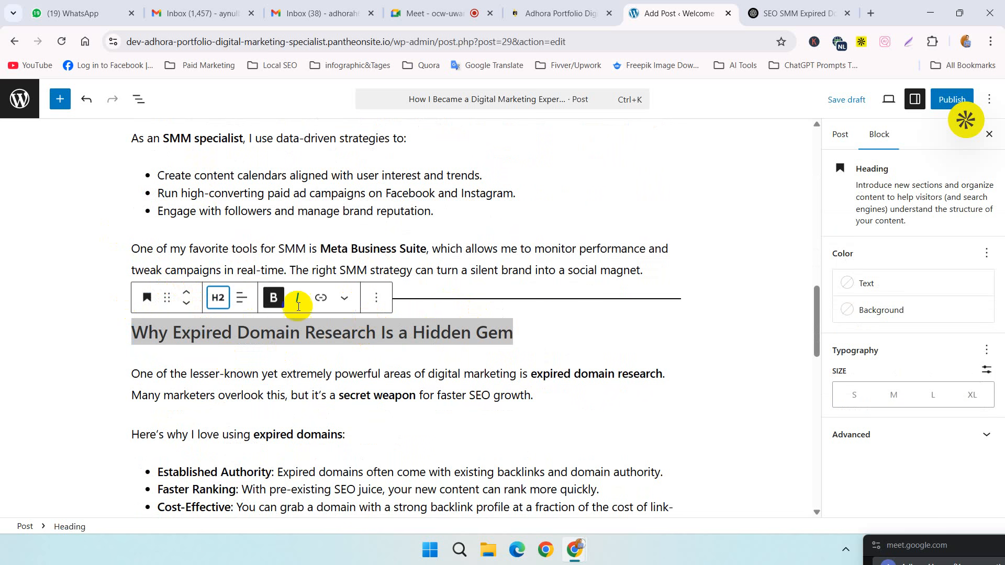
Step: Change the "My Advice for Beginners in Digital Marketing" heading to Heading 2
scroll(407, 405, down, 4)
drag(413, 446, 109, 440)
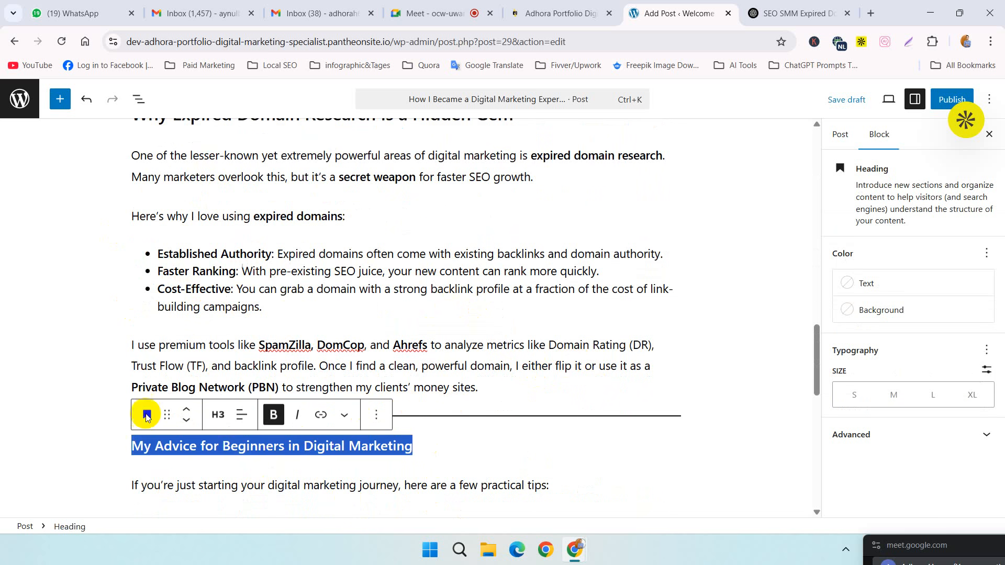
click(228, 418)
click(231, 266)
click(496, 449)
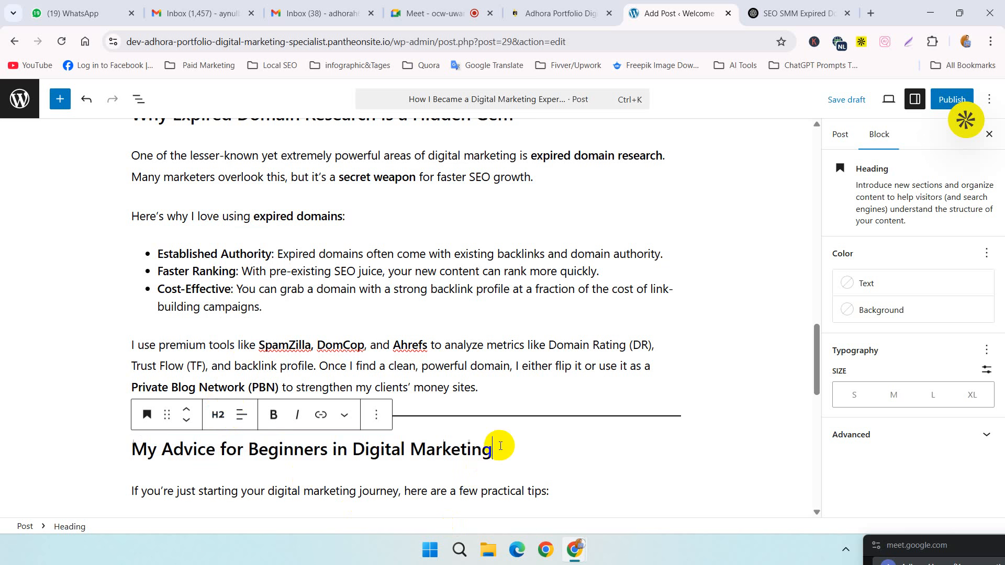
Step: Change the closing "Final Thoughts: Why Work With Me" heading to Heading 2
scroll(578, 421, down, 4)
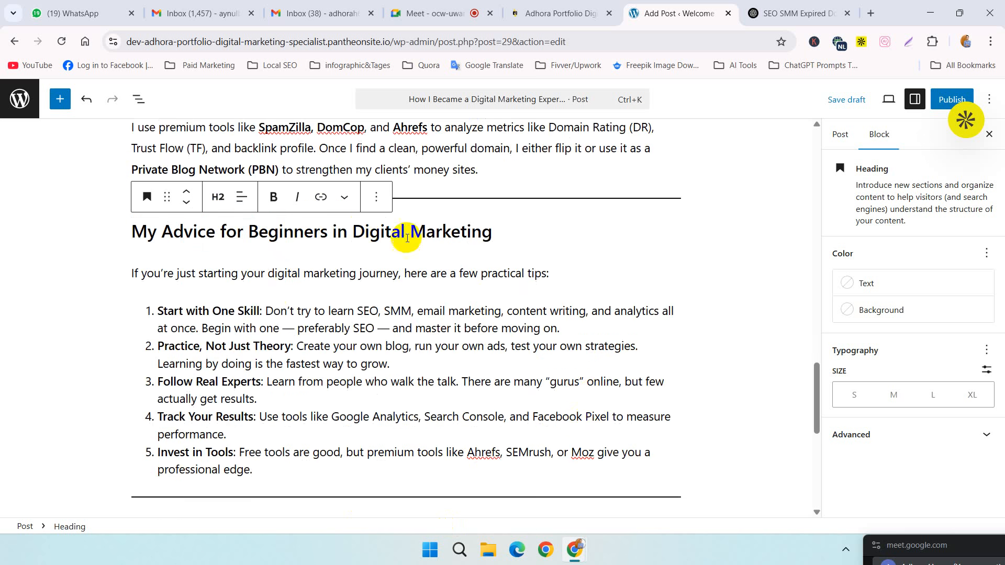
scroll(452, 298, down, 4)
drag(520, 310, 111, 312)
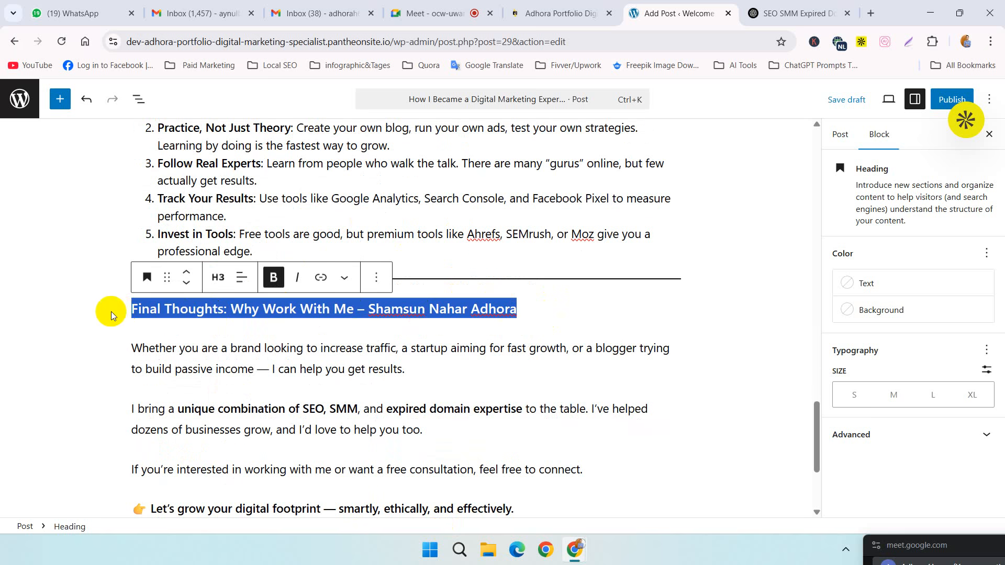
click(217, 277)
click(241, 346)
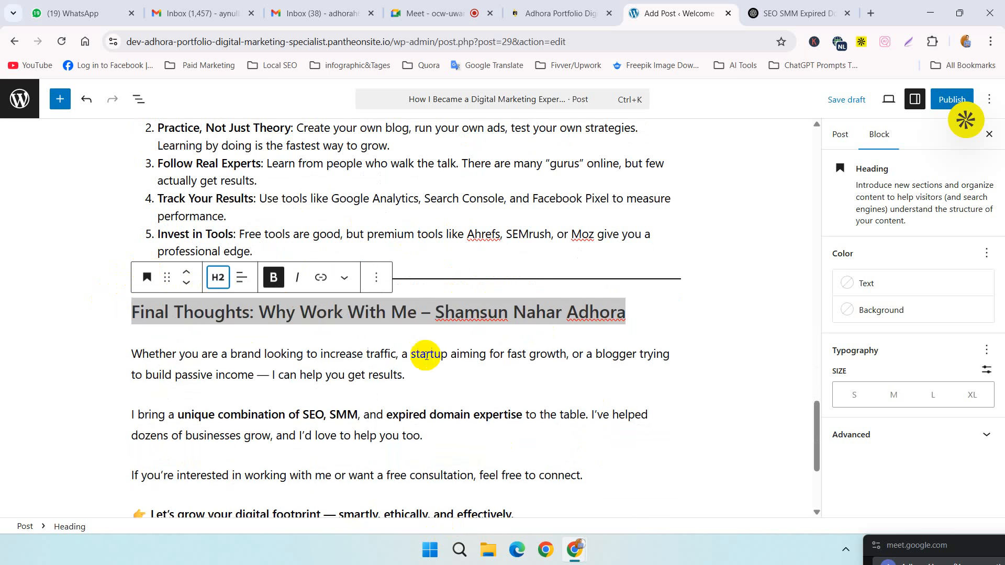
Step: Review the formatted article from its closing section back up to the title and the two introduction paragraphs
scroll(463, 352, down, 3)
scroll(595, 312, up, 5)
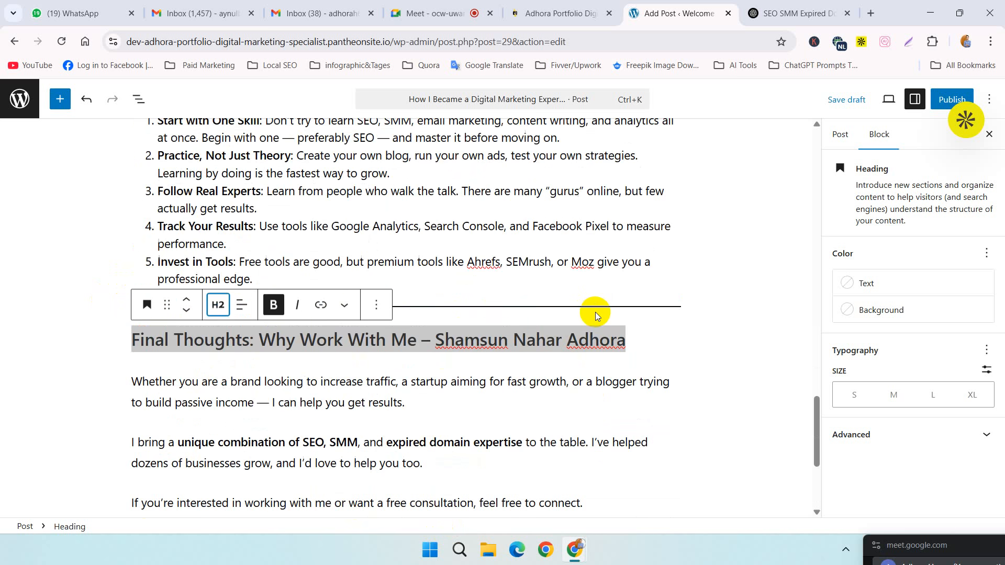
scroll(668, 235, up, 5)
scroll(668, 235, up, 10)
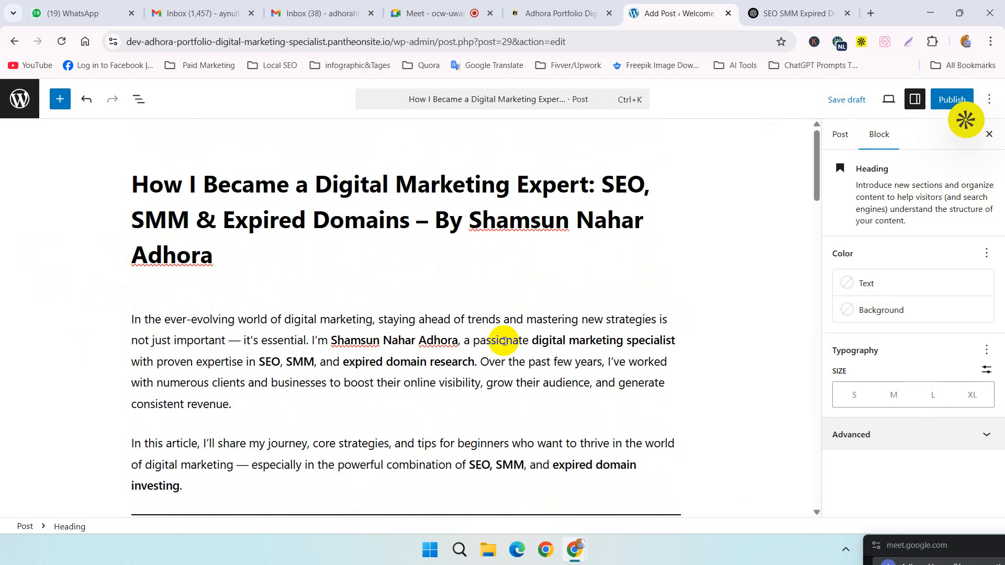
click(361, 341)
click(371, 368)
click(493, 402)
click(588, 311)
click(218, 445)
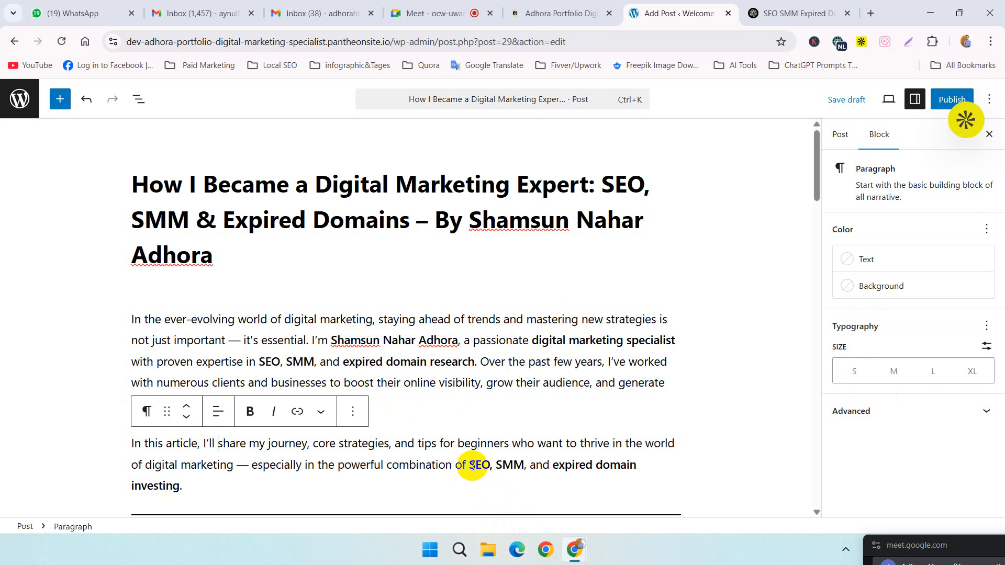
Step: Select the "SEO" keyword in the second introduction paragraph and search Google for "seo" in a new tab
drag(469, 465, 482, 465)
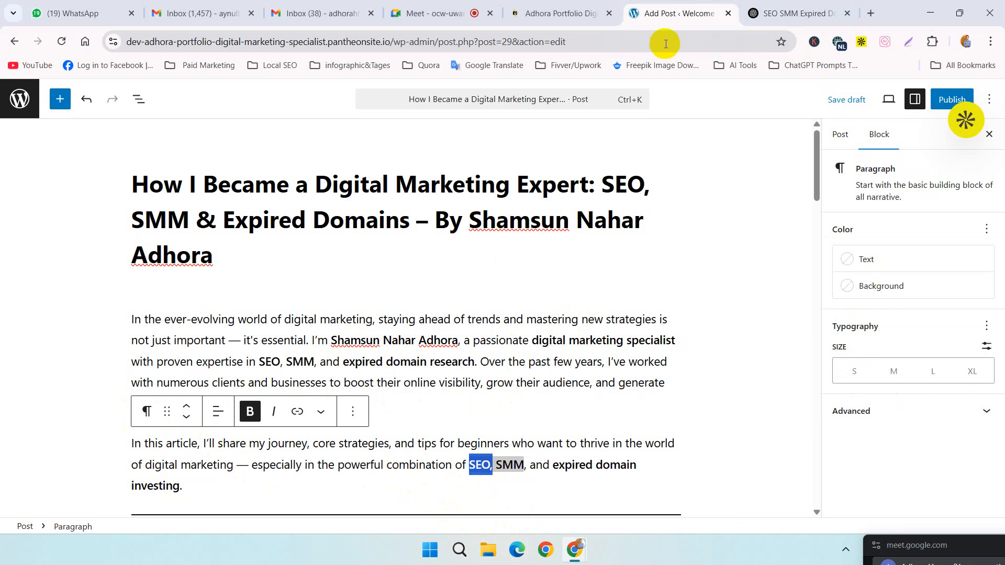
click(872, 15)
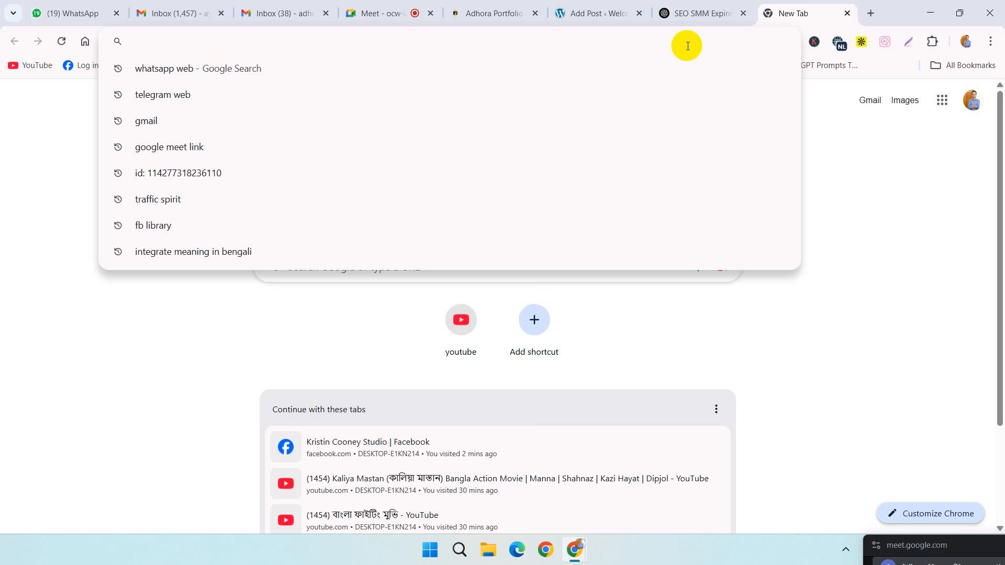
text(seo)
key(Return)
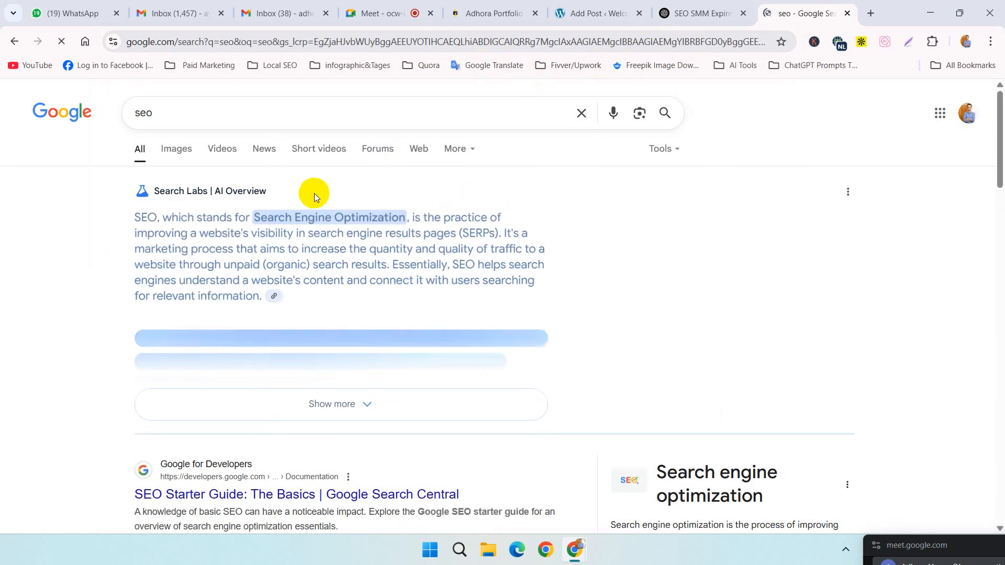
Step: Copy the link address of the "SEO Starter Guide: The Basics | Google Search Central" result
scroll(82, 270, down, 3)
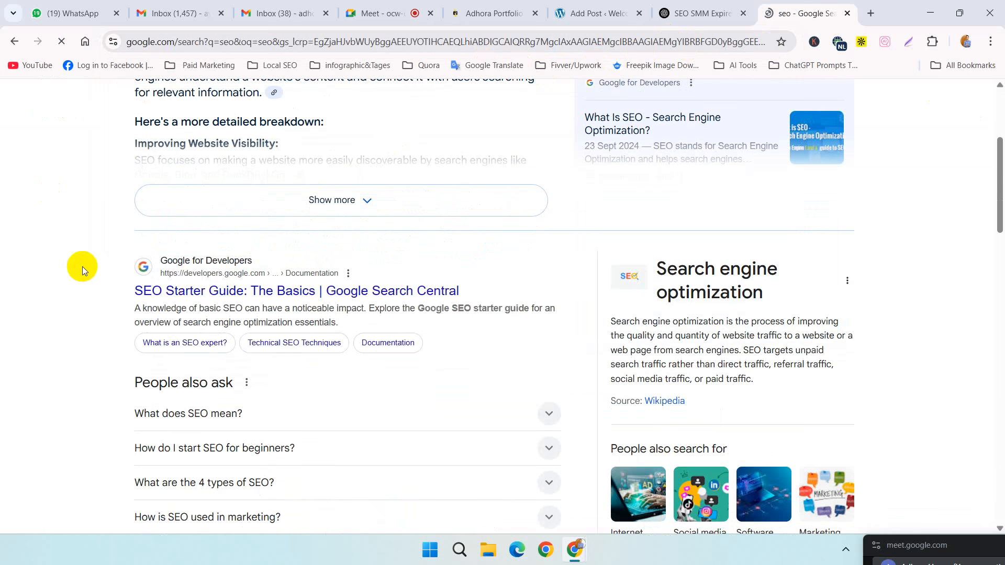
right_click(175, 297)
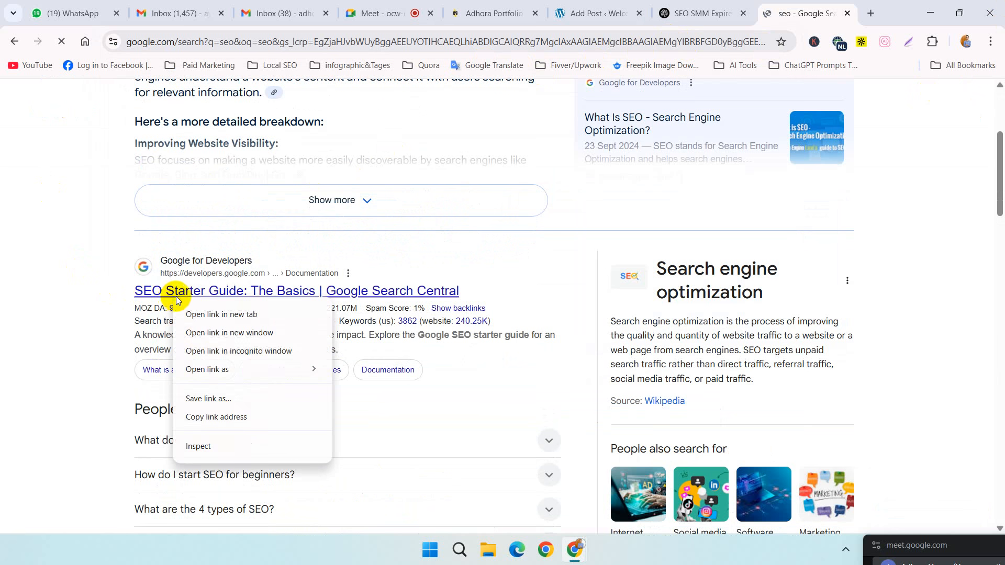
click(218, 417)
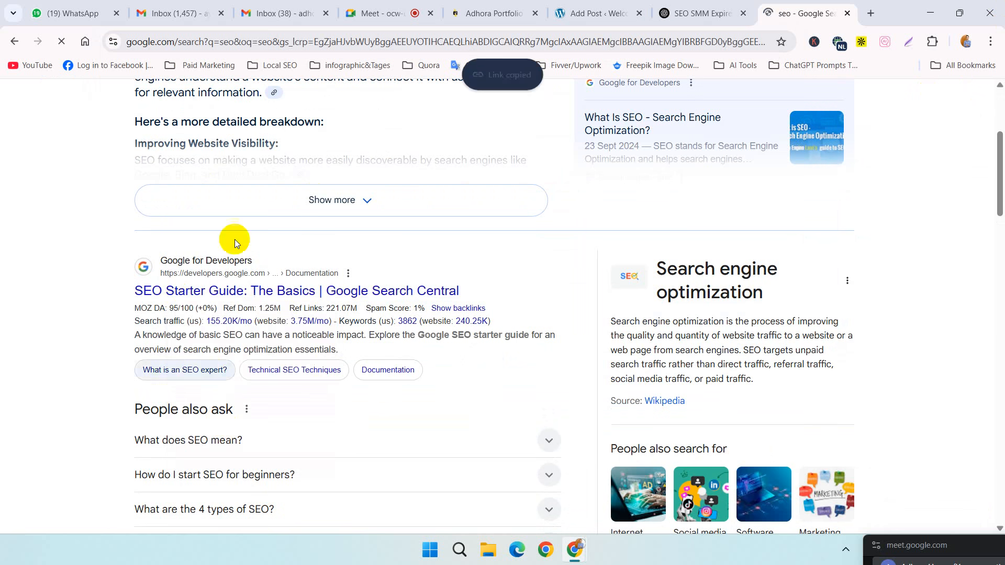
Step: Link the selected "SEO" keyword in the post's second introduction paragraph to the copied SEO Starter Guide address
click(591, 13)
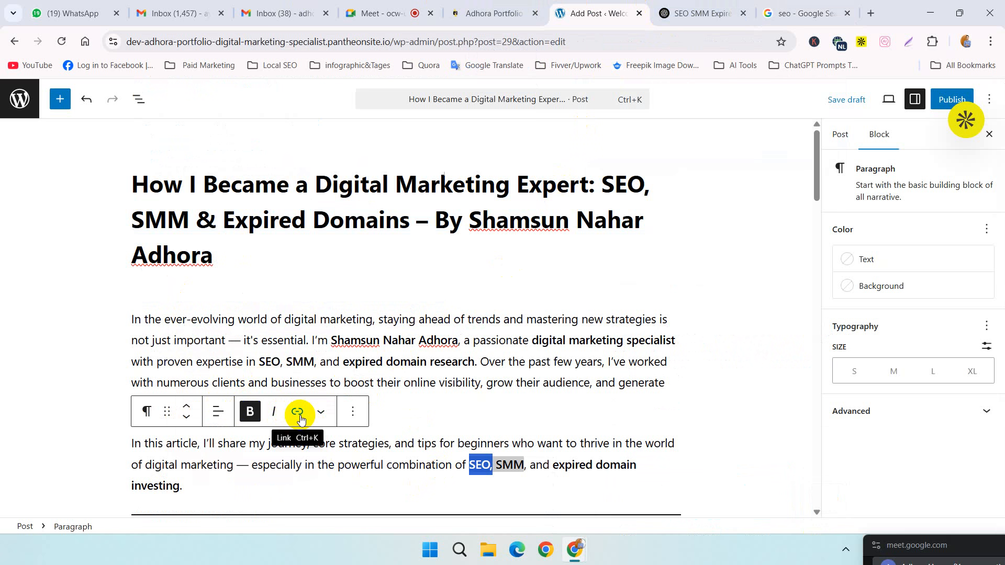
click(299, 413)
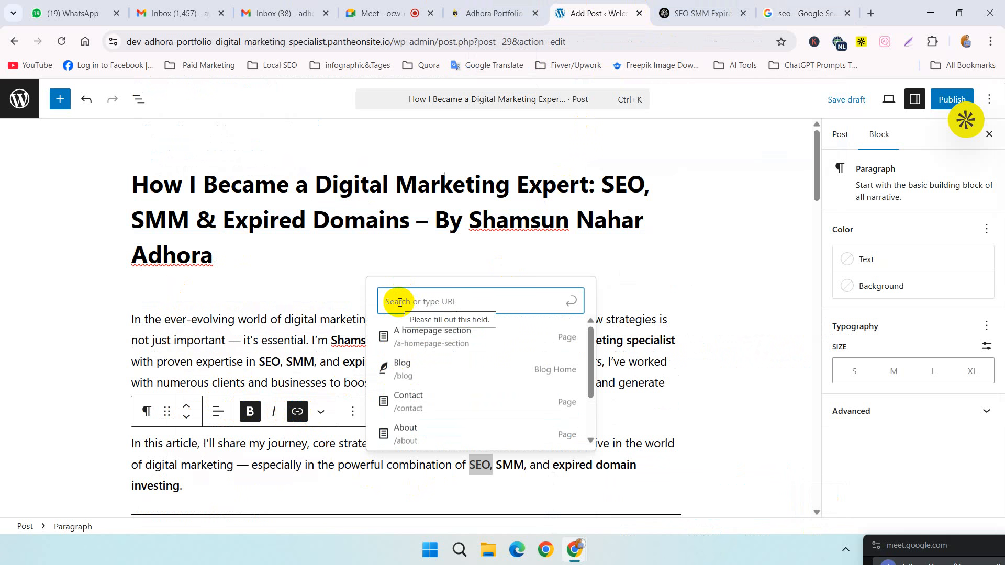
key(ctrl+v)
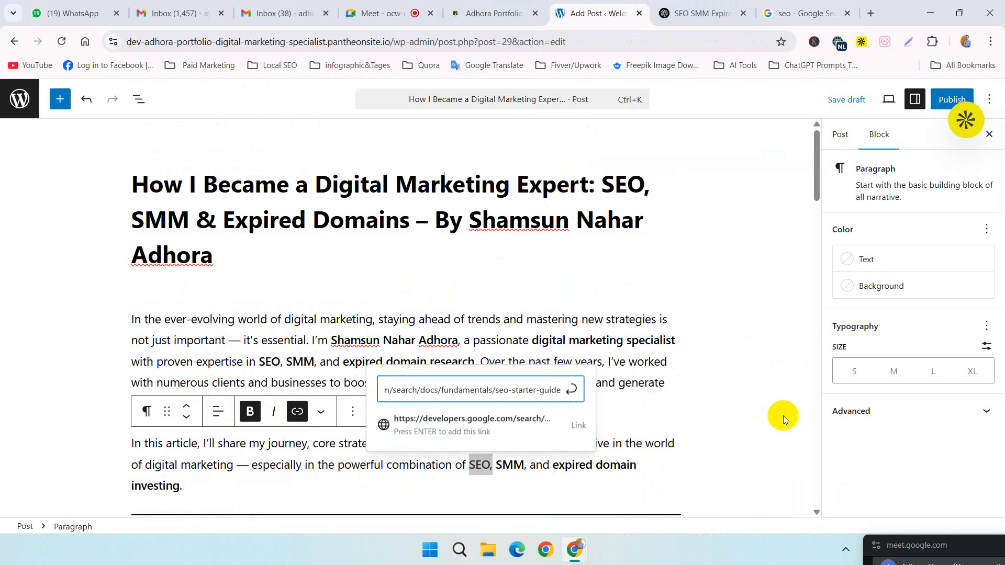
key(Return)
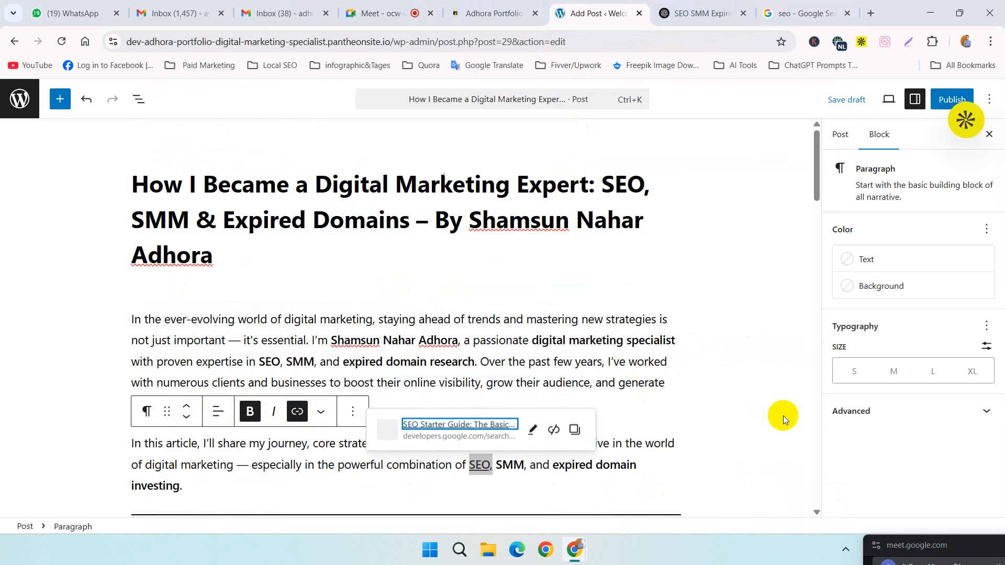
click(687, 470)
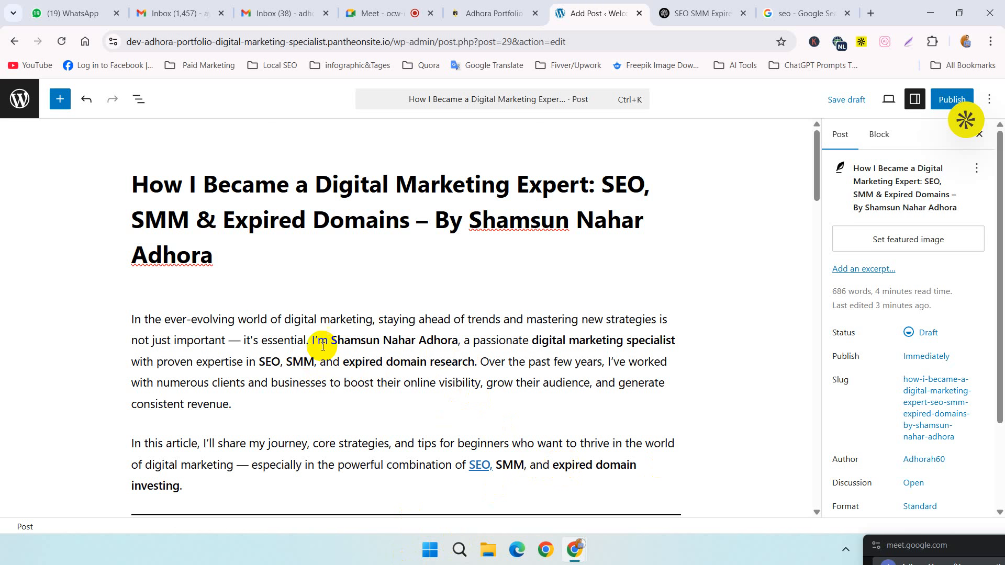
Step: Start a link on the author's name in the first introduction paragraph, and copy the site's root address from its Pantheon-launched admin dashboard
drag(331, 342, 451, 347)
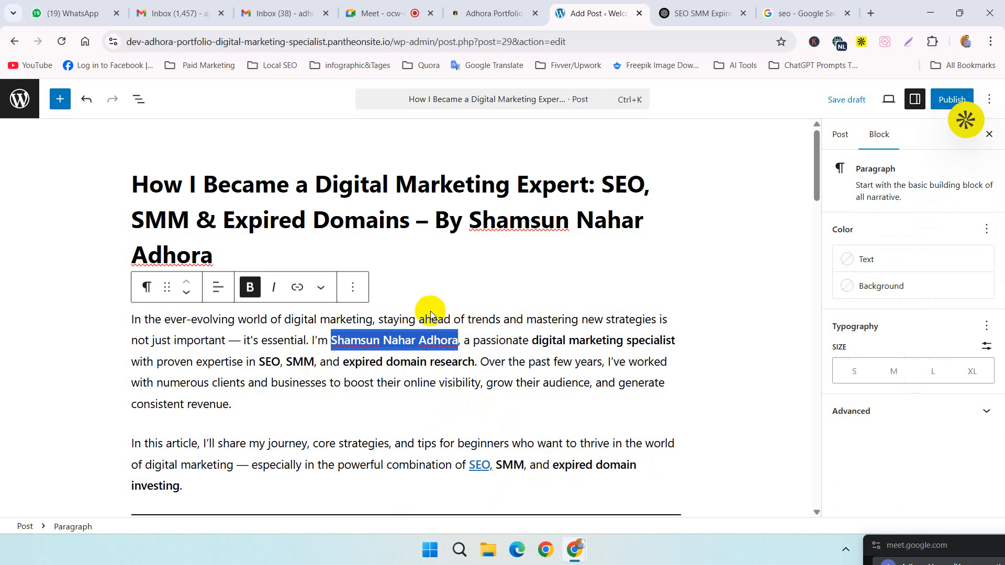
click(296, 289)
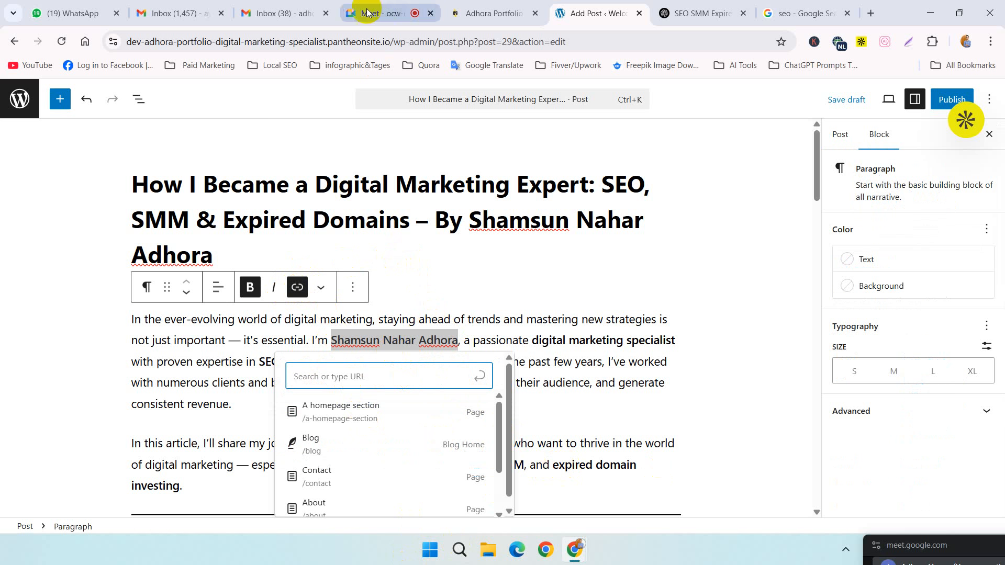
click(457, 6)
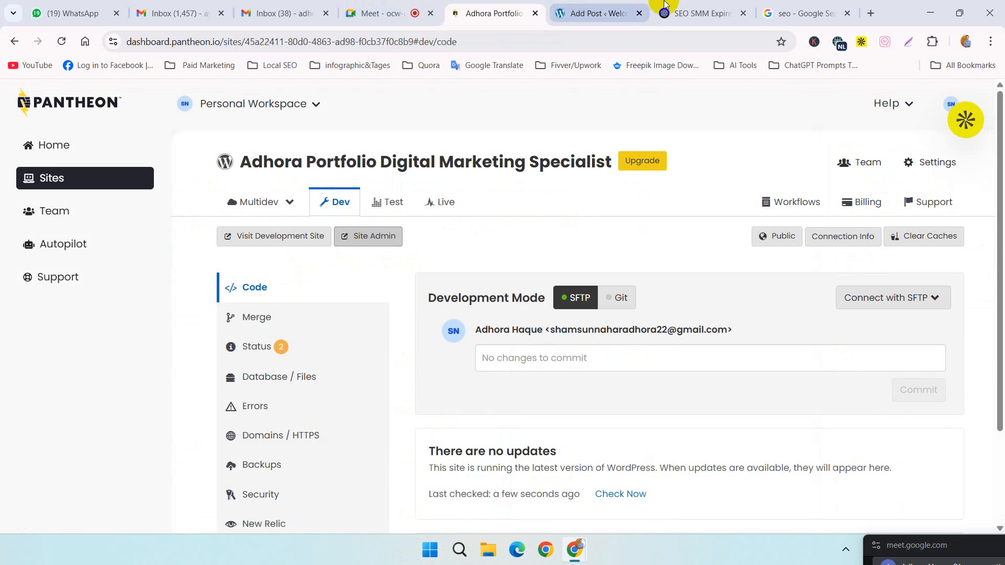
click(719, 7)
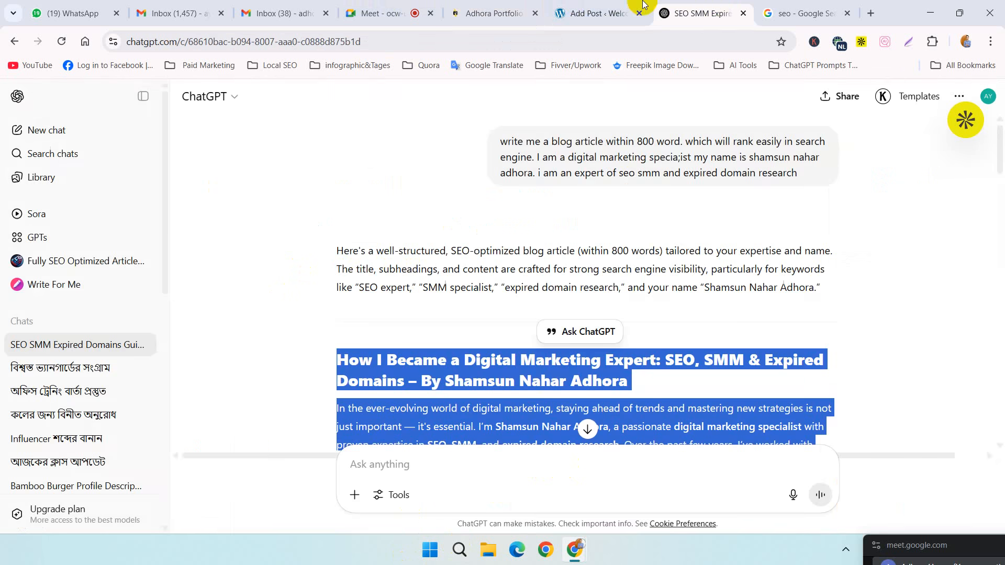
click(502, 10)
click(369, 229)
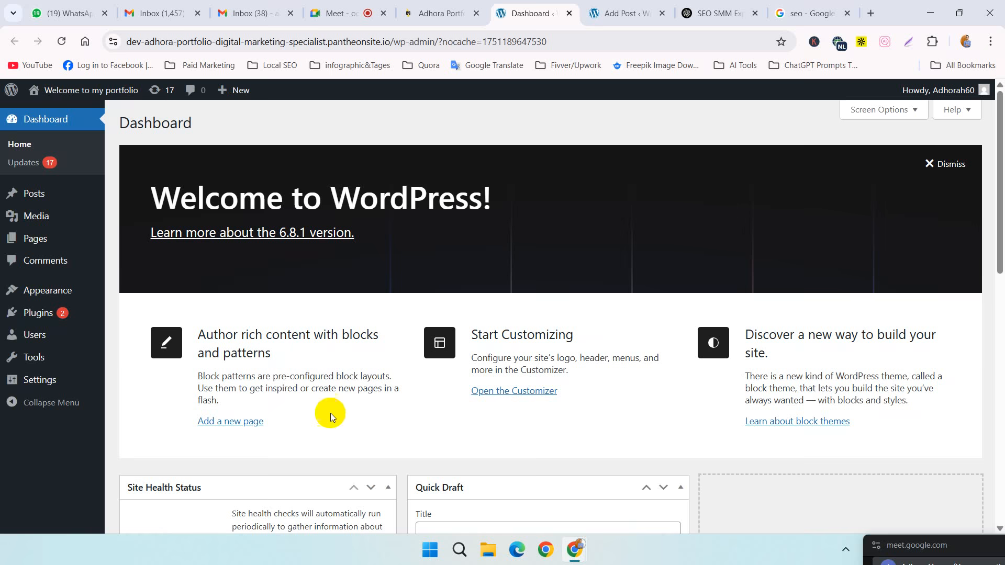
scroll(340, 414, down, 4)
scroll(360, 404, up, 4)
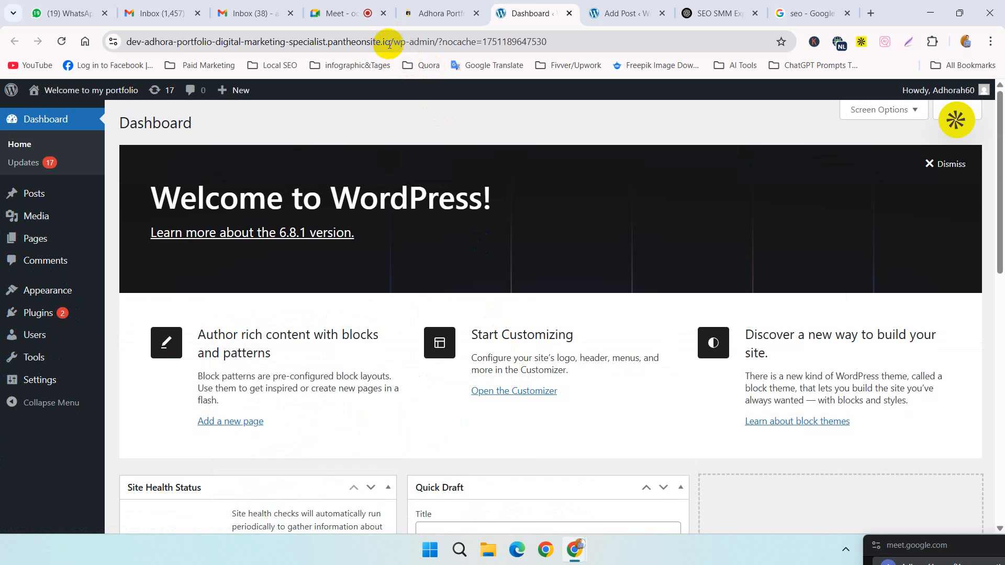
drag(390, 42, 53, 51)
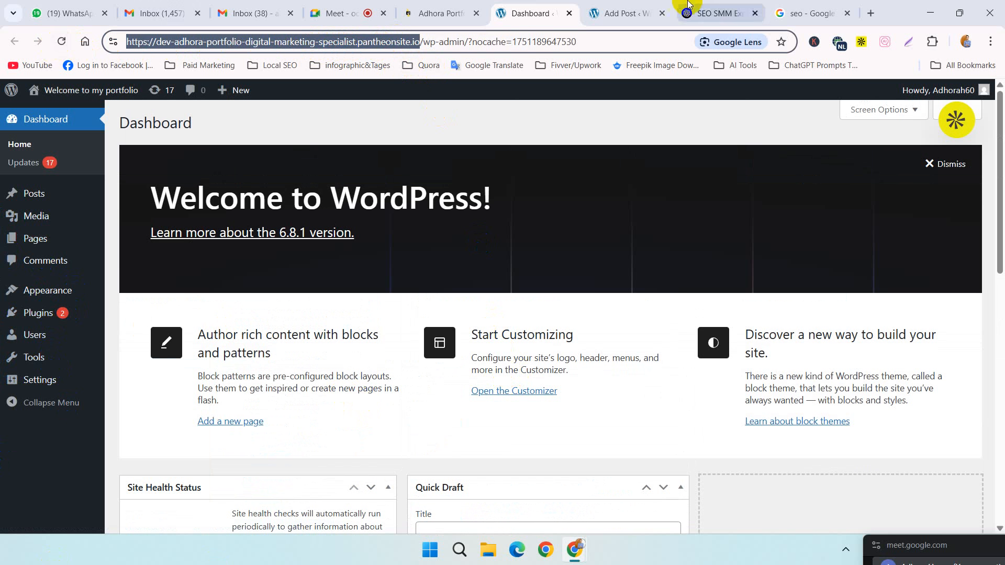
Step: Link the author's name in the post's first introduction paragraph to the copied root address of the portfolio site
click(631, 6)
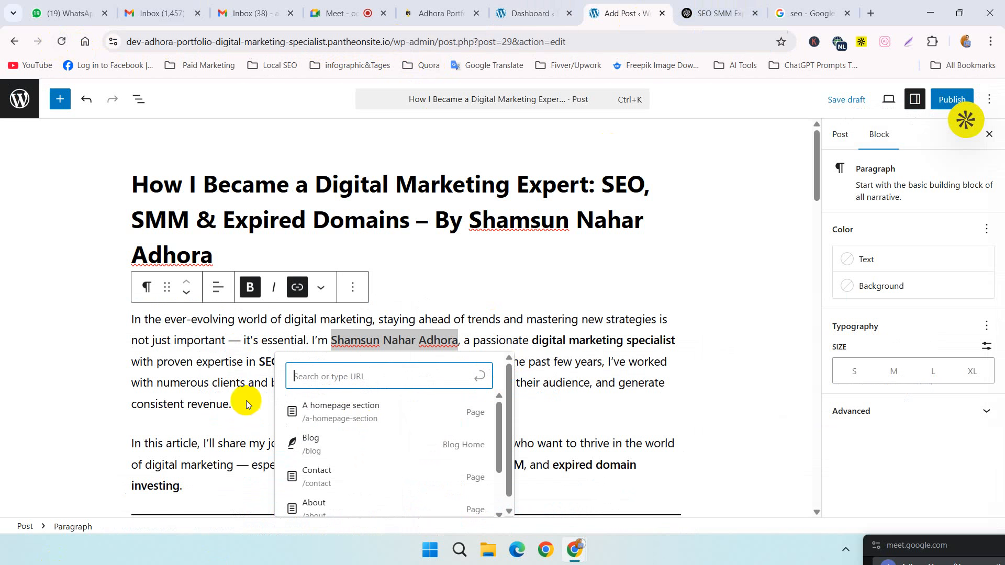
click(319, 370)
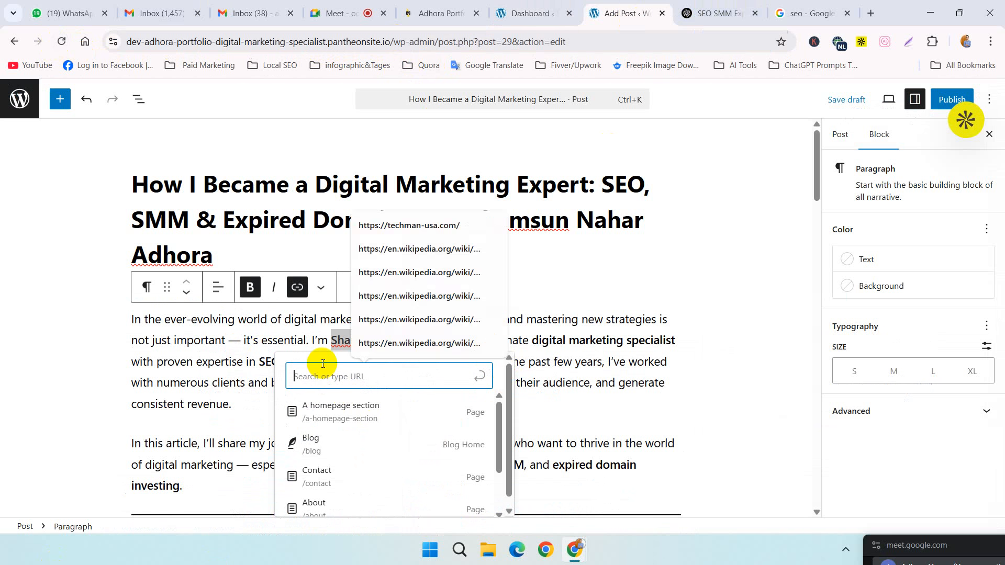
key(ctrl+v)
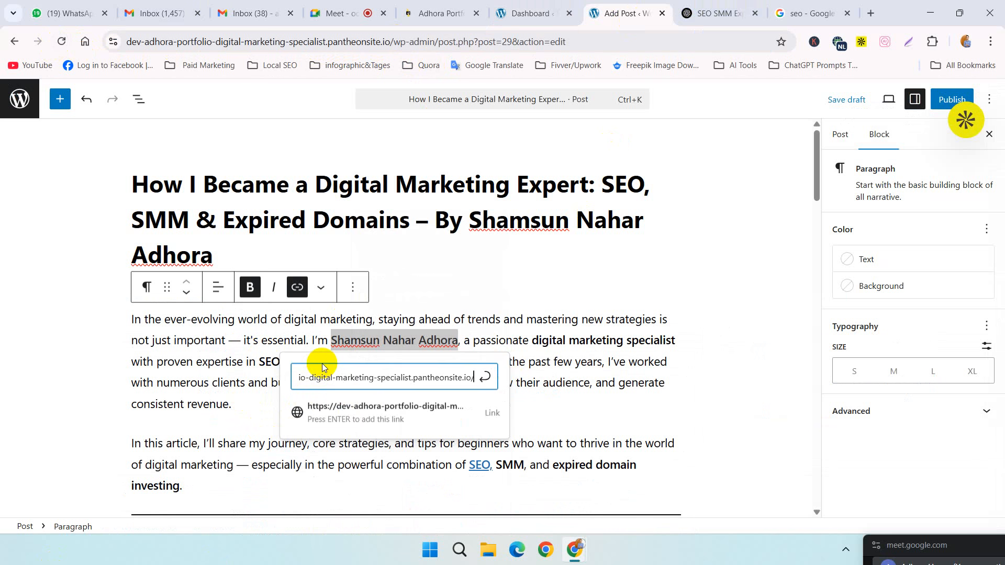
key(Return)
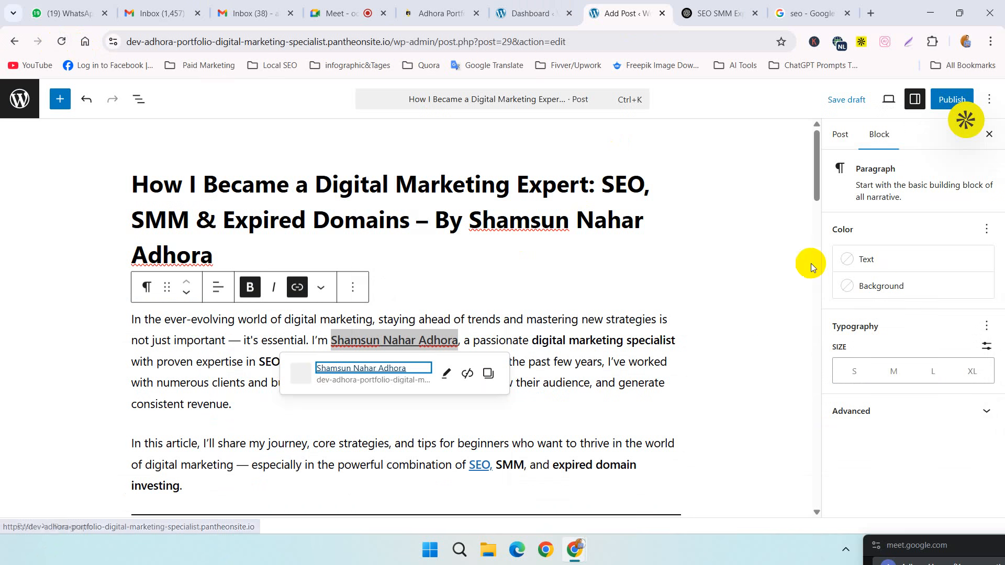
click(752, 316)
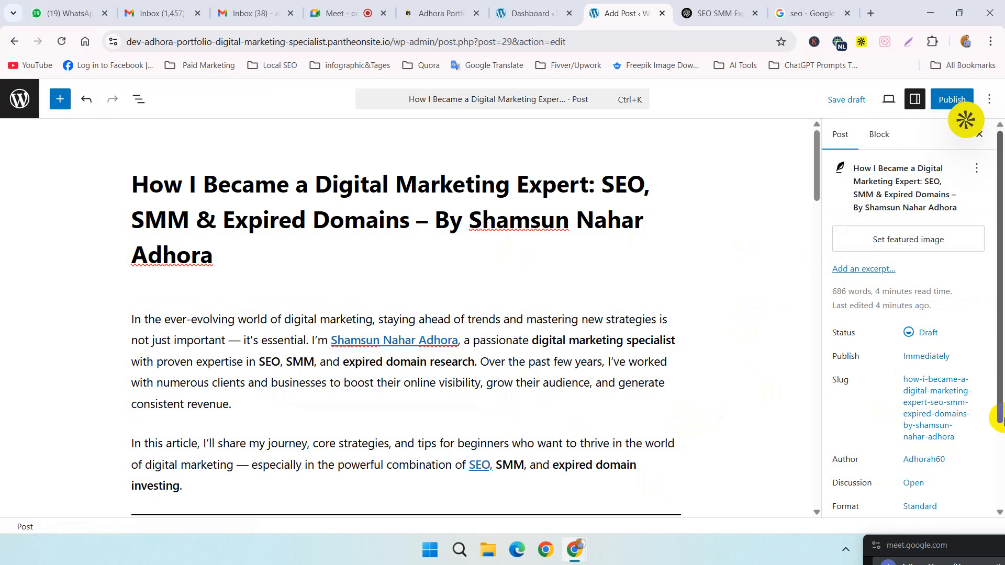
Step: Review the article from the introduction through the SEO, SMM and expired domain sections to the closing section and back to the title
scroll(984, 420, down, 2)
scroll(588, 386, down, 9)
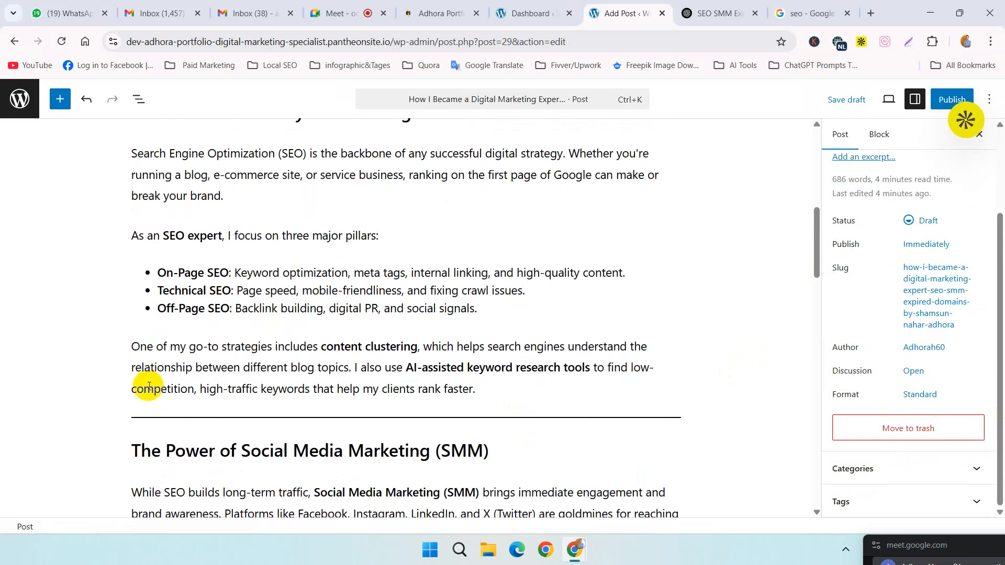
scroll(173, 319, up, 4)
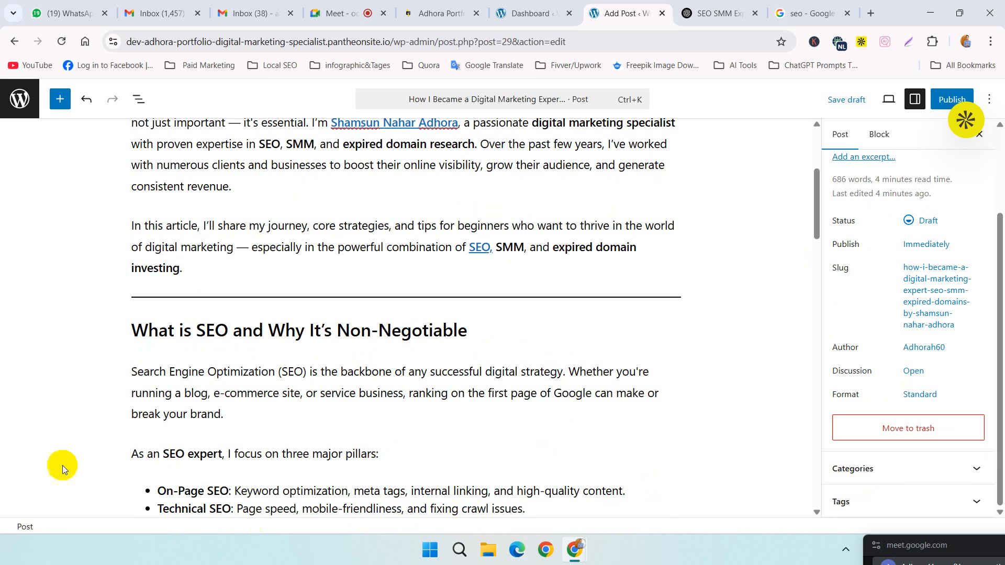
scroll(399, 473, down, 8)
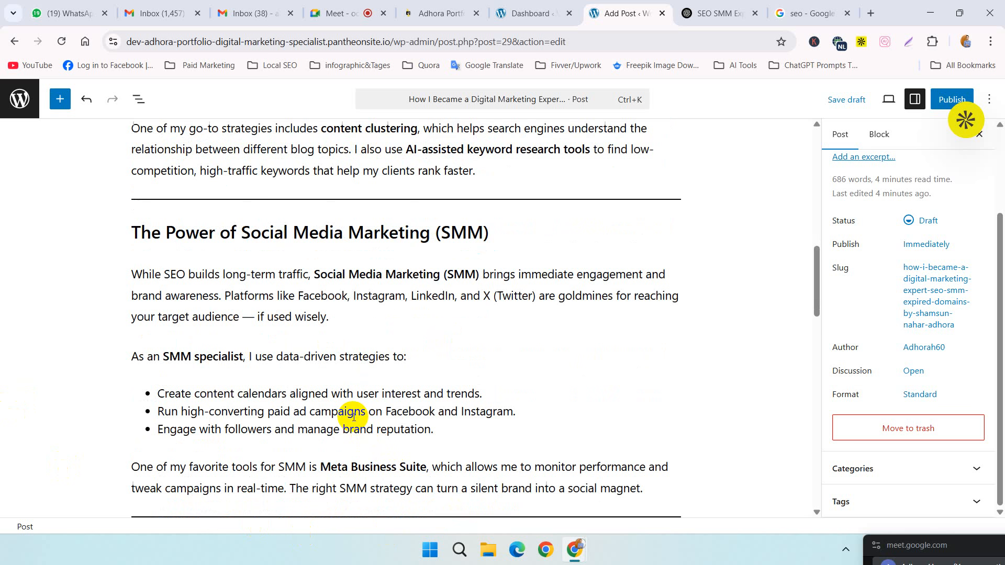
scroll(353, 416, down, 4)
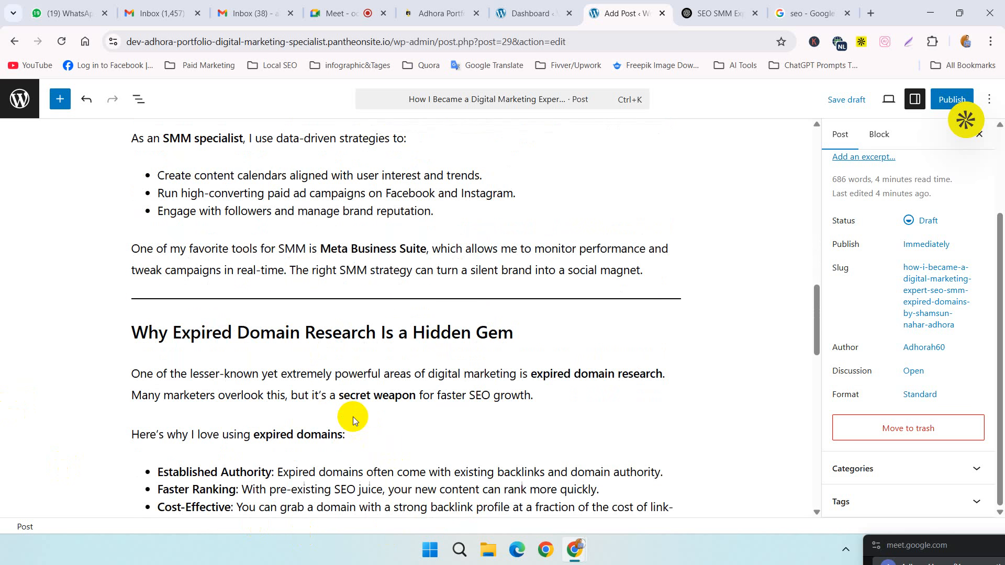
scroll(346, 411, down, 4)
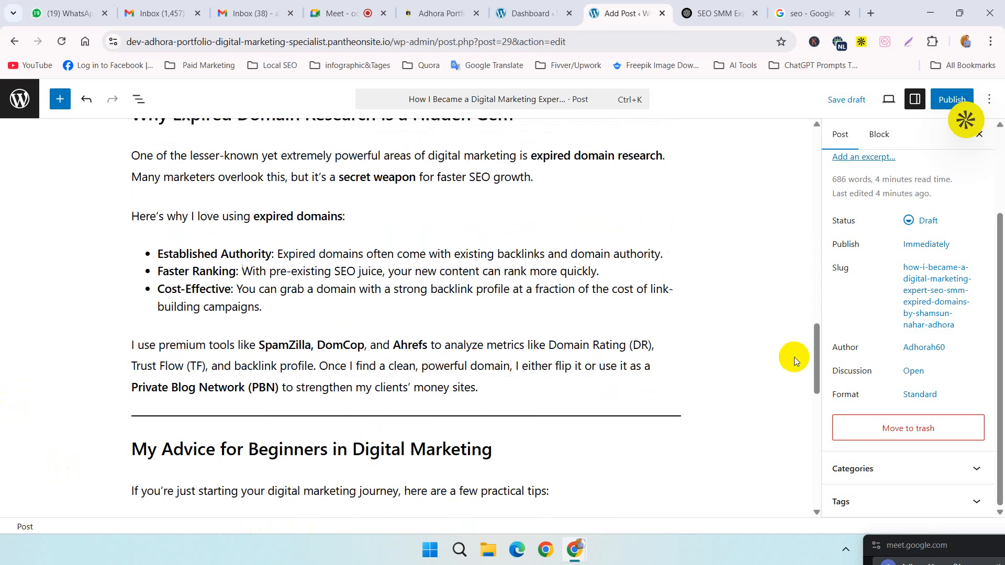
scroll(458, 438, down, 10)
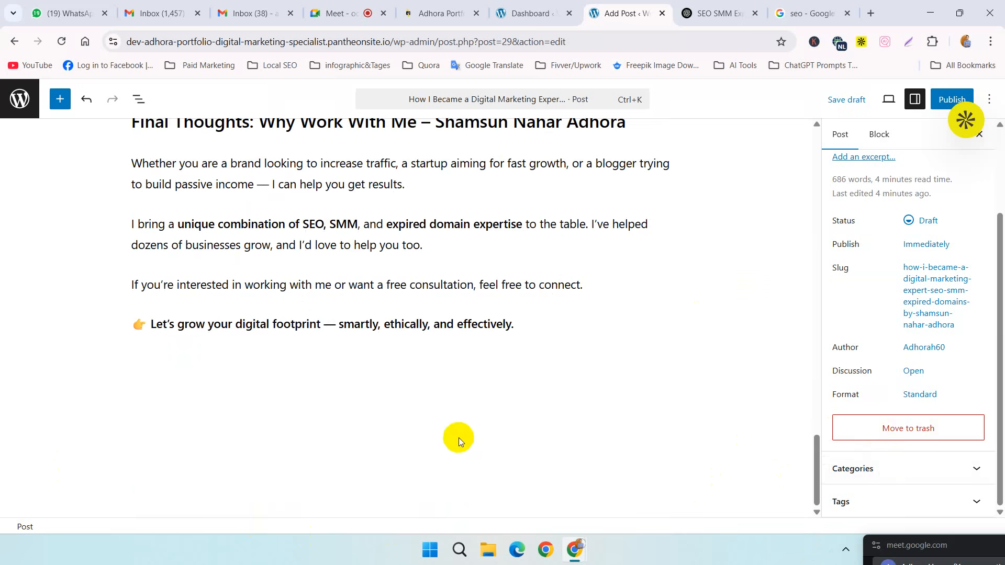
scroll(545, 327, up, 20)
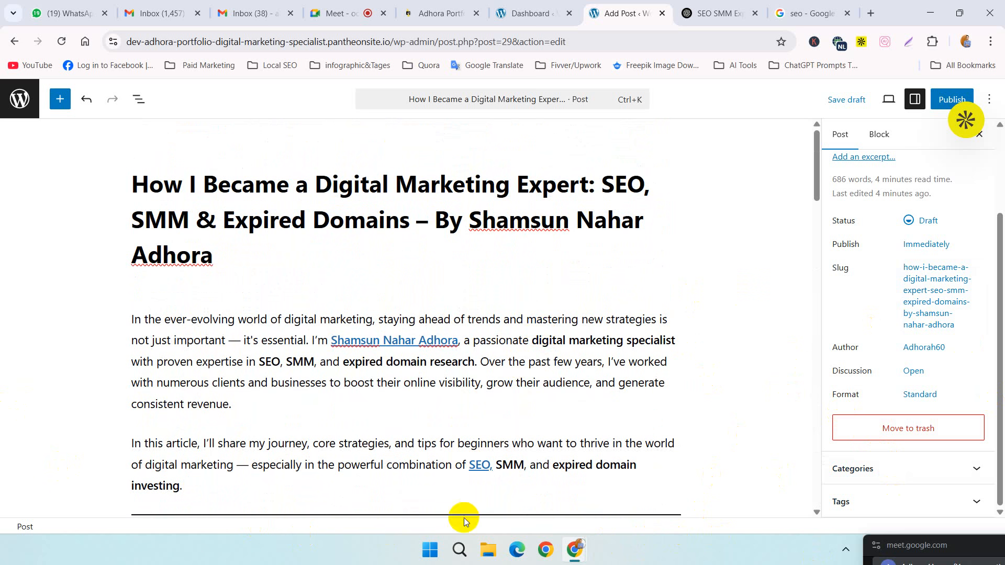
key(ctrl+a)
click(457, 442)
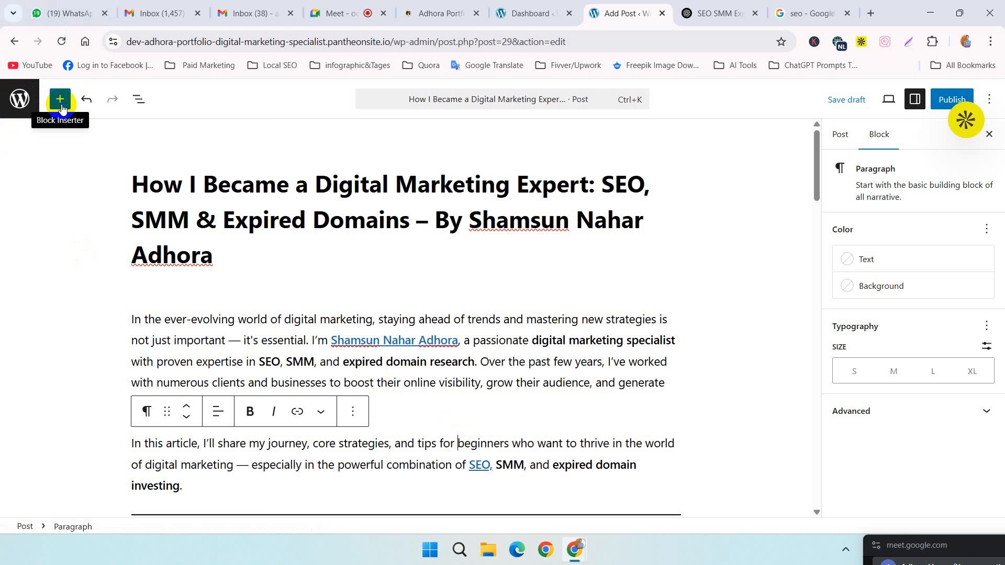
click(779, 332)
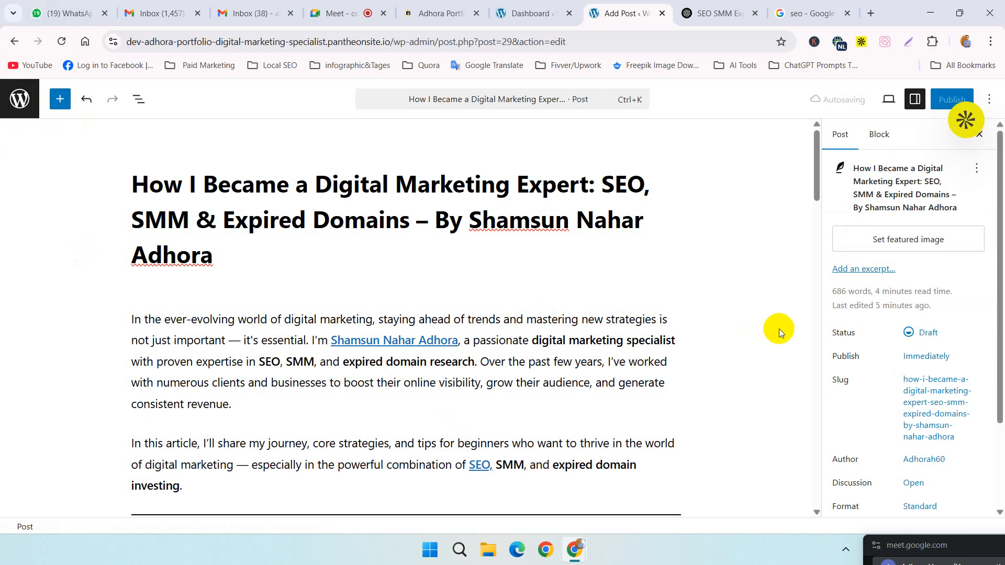
Step: Remove the link from the author's name in the first introduction paragraph
click(442, 339)
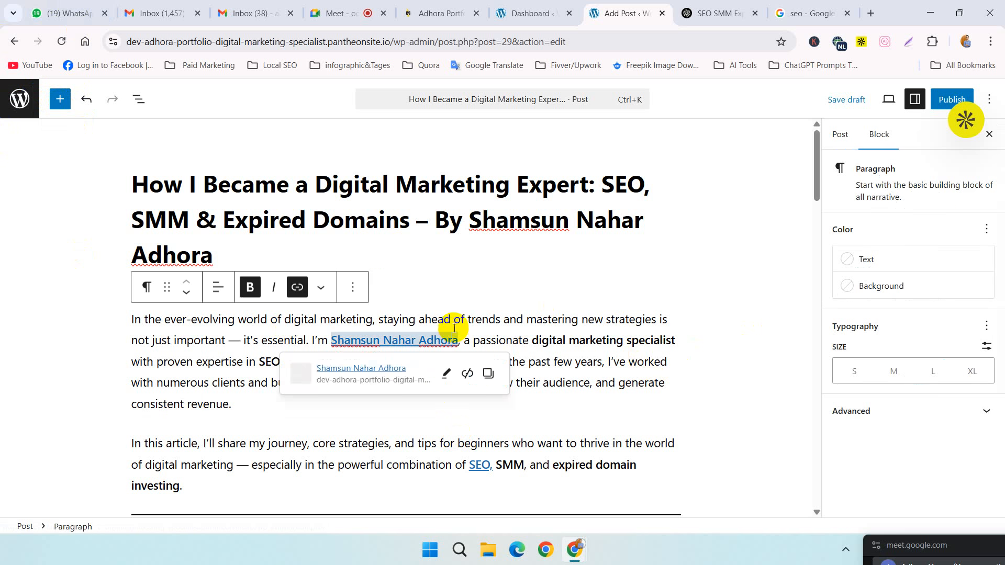
click(468, 375)
click(561, 366)
click(534, 277)
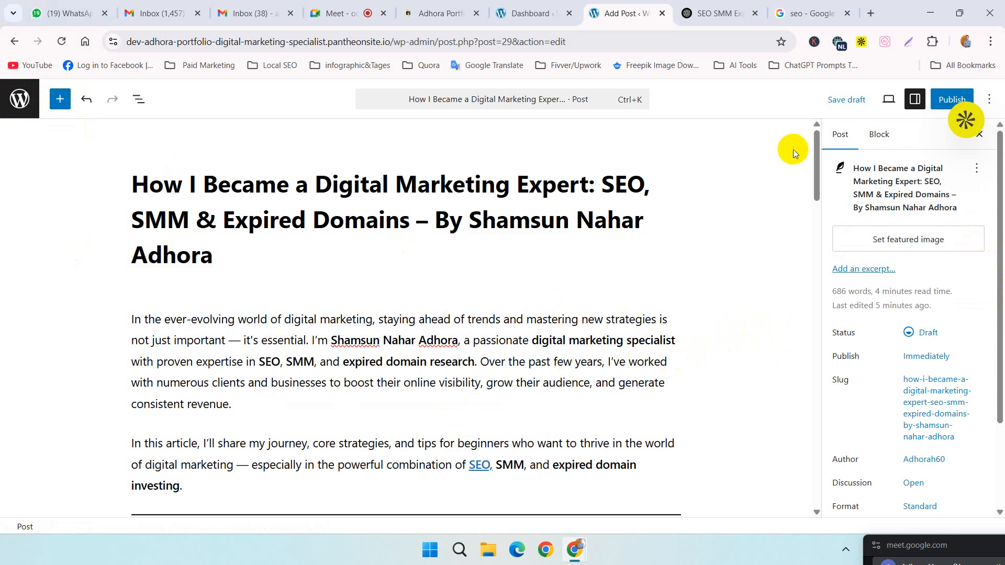
Step: Start setting the post's featured image, and search Google Images for "digital marketing" in the existing search page
click(905, 251)
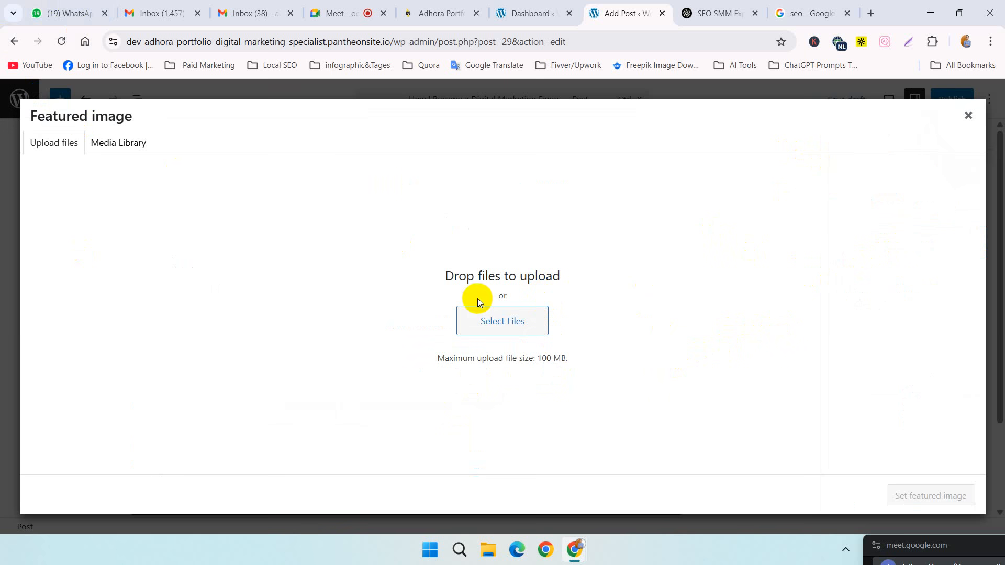
click(827, 12)
click(688, 41)
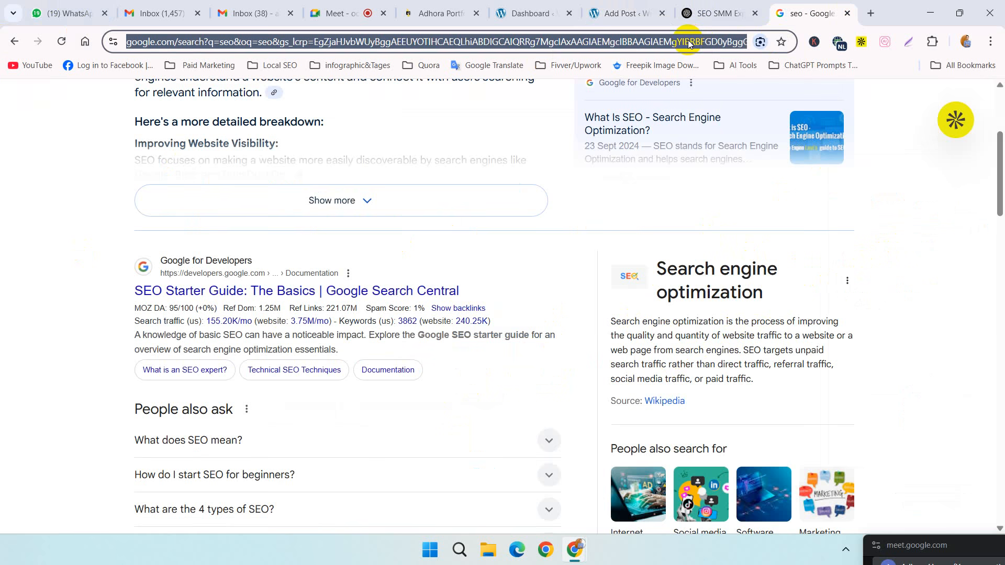
key(BackSpace)
text(di)
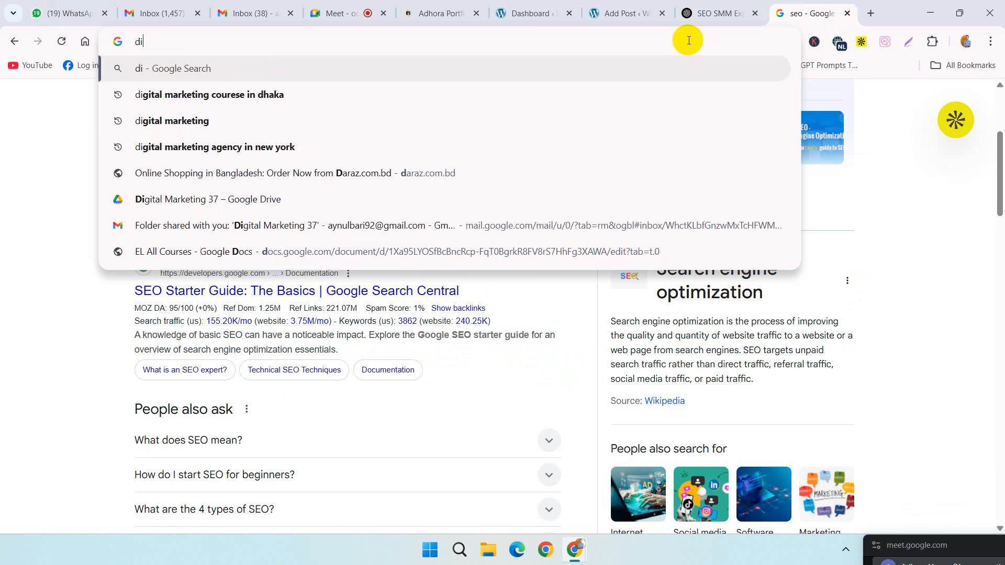
text(gital ma)
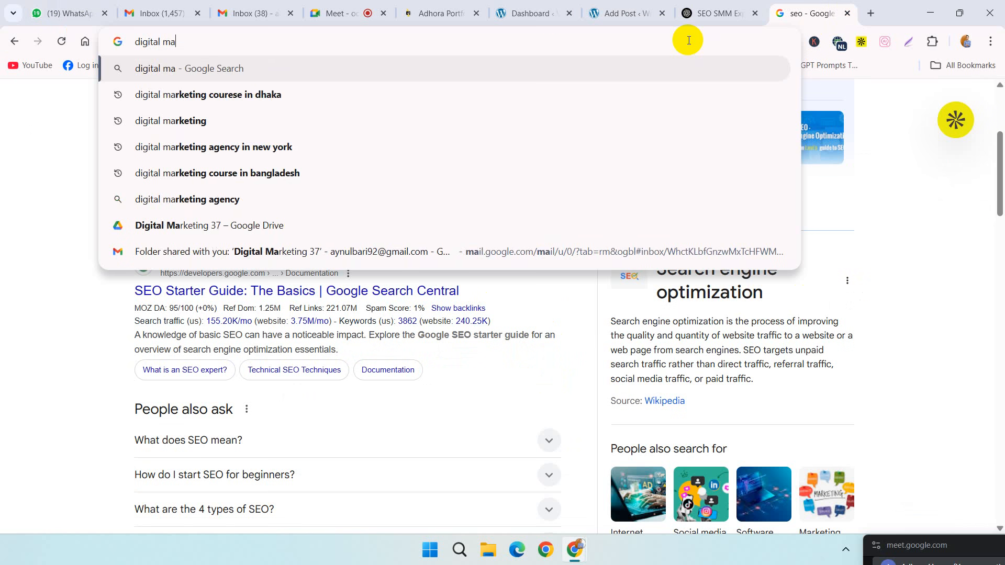
text(rketing)
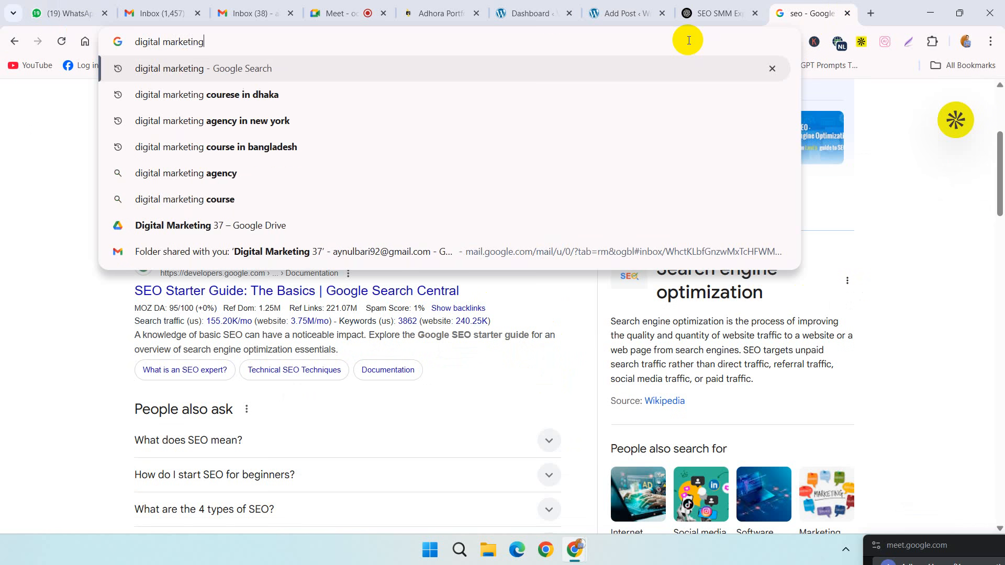
key(Return)
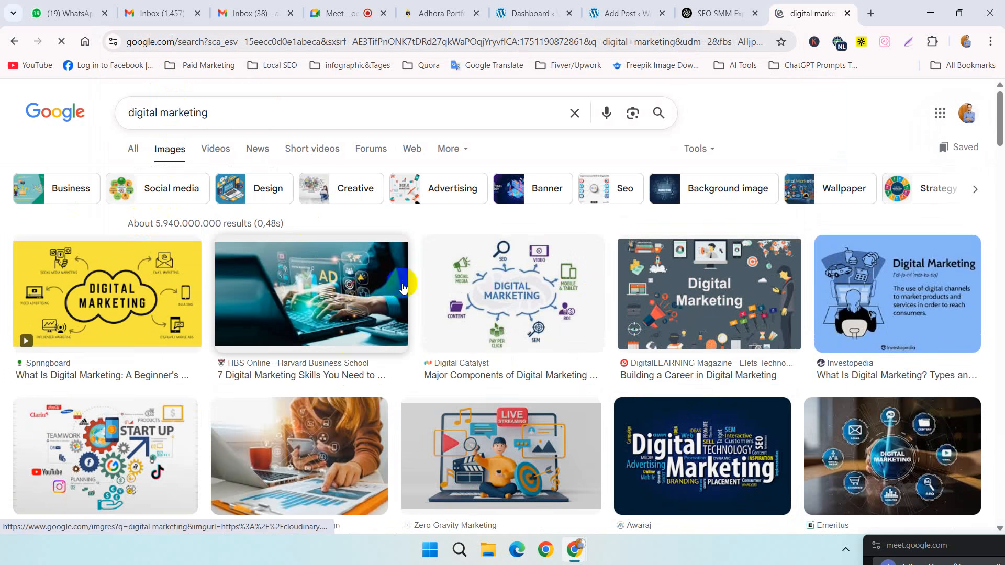
Step: Save Digital Catalyst's digital marketing components diagram from the image results to Downloads as images (2).jpeg
scroll(797, 310, down, 4)
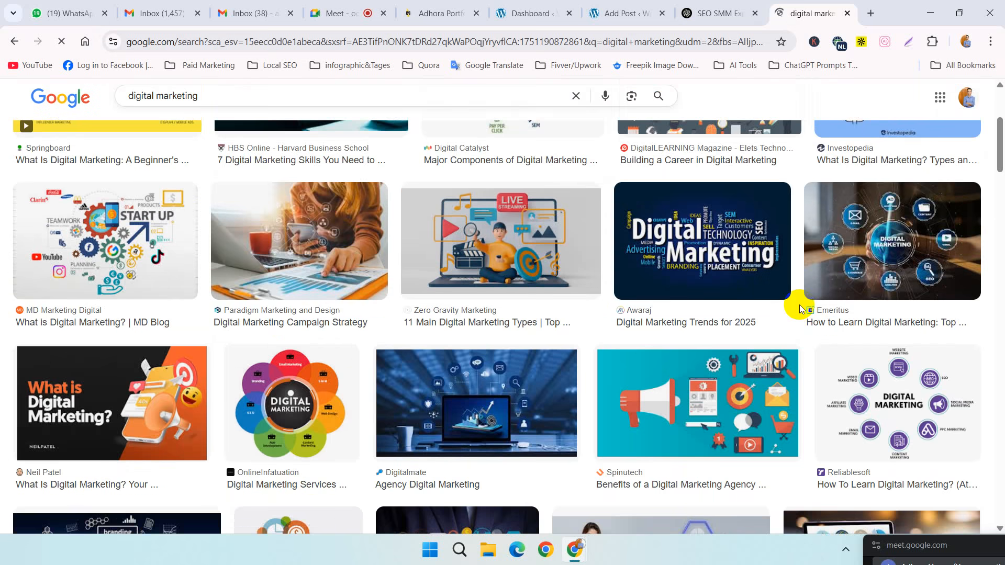
scroll(518, 297, up, 4)
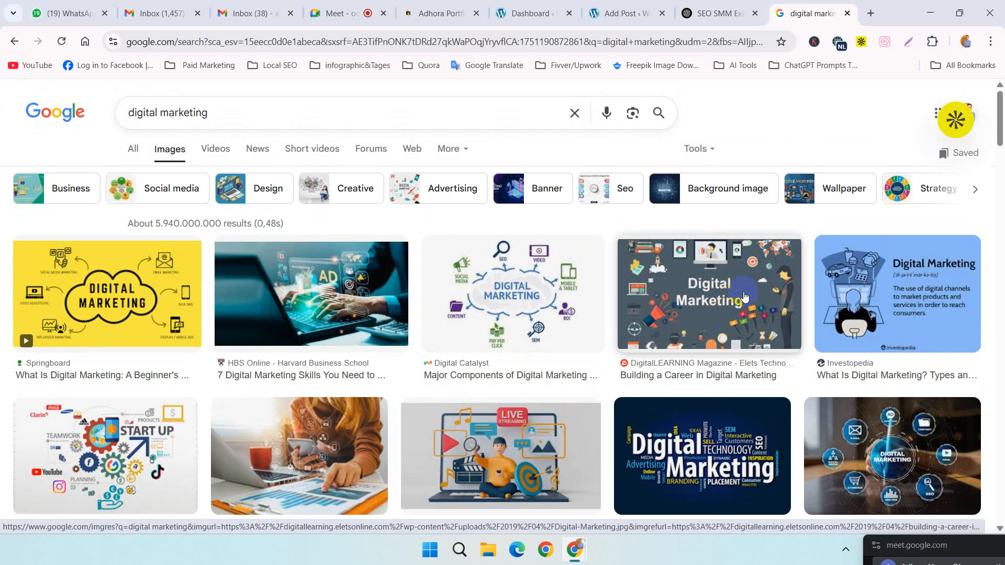
click(499, 313)
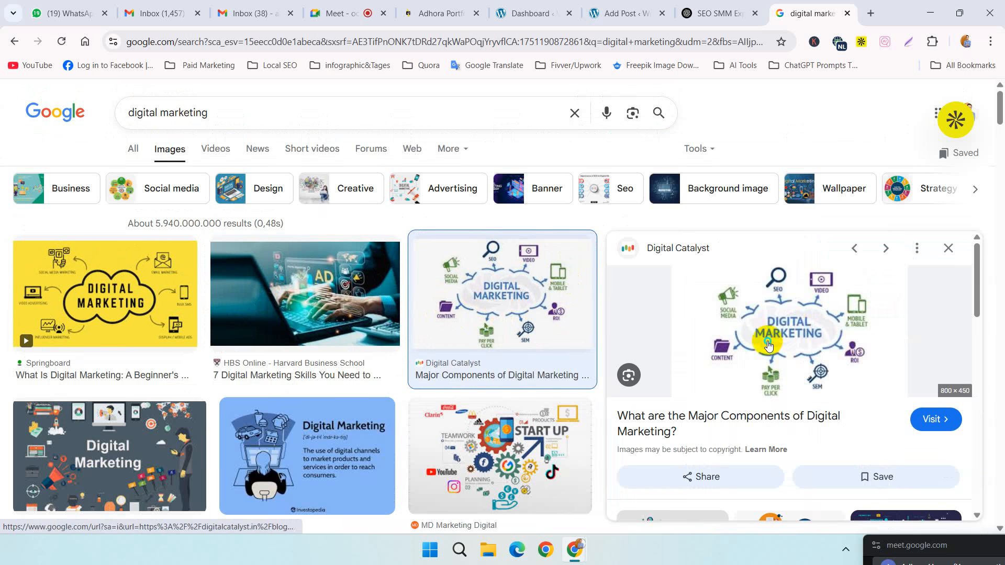
right_click(769, 345)
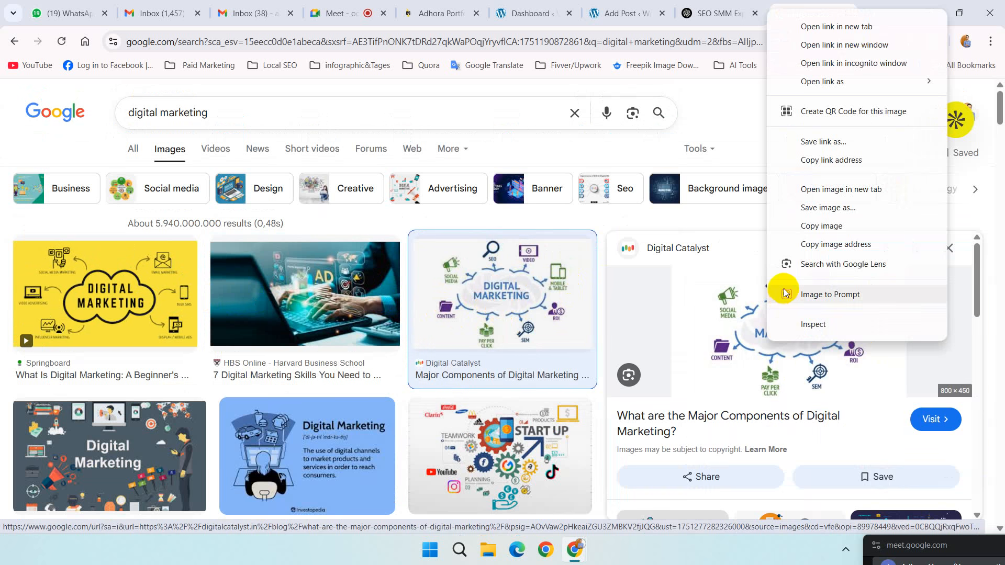
click(821, 209)
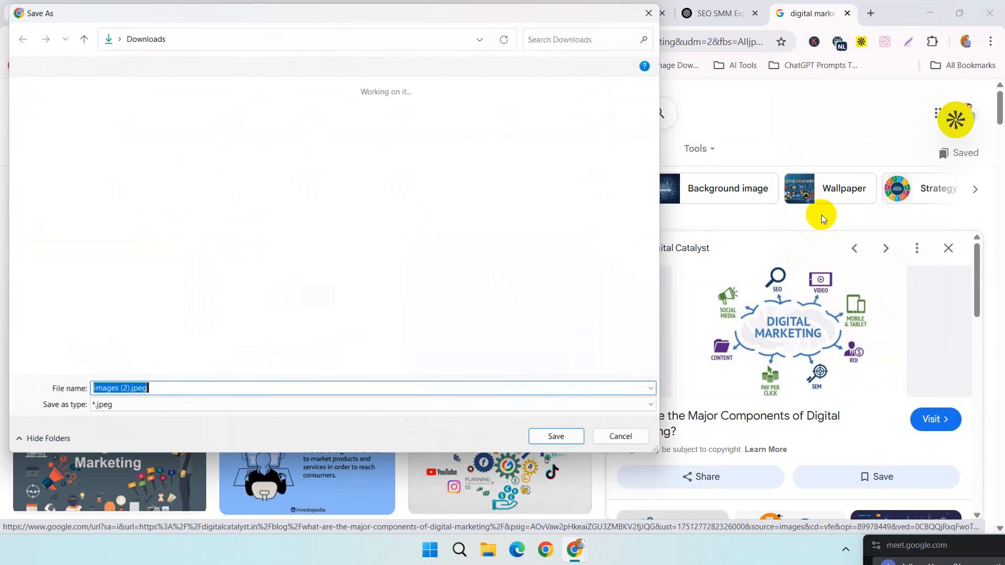
click(585, 435)
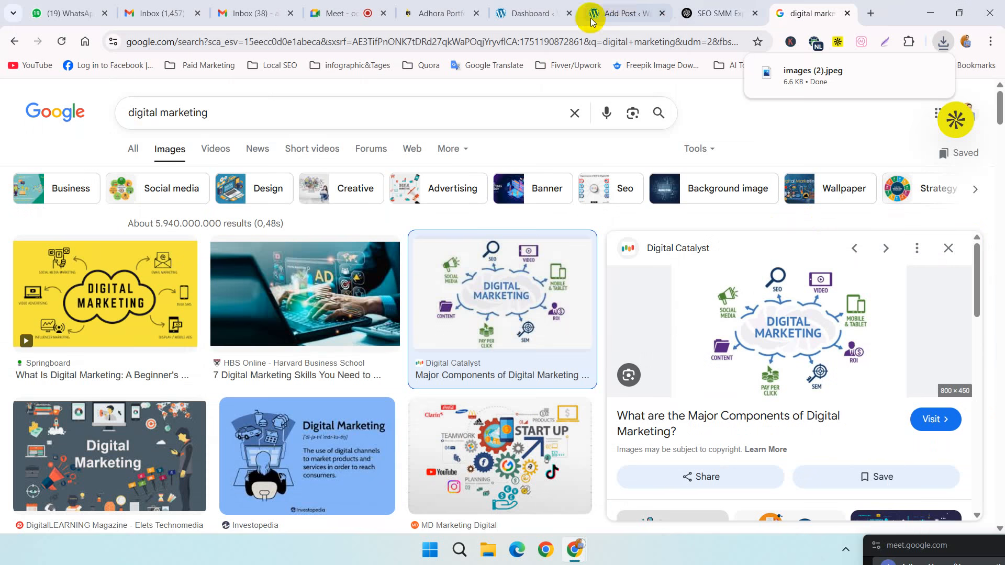
Step: Return to the post's featured image upload and upload images (2).jpeg from Downloads
click(610, 13)
click(506, 325)
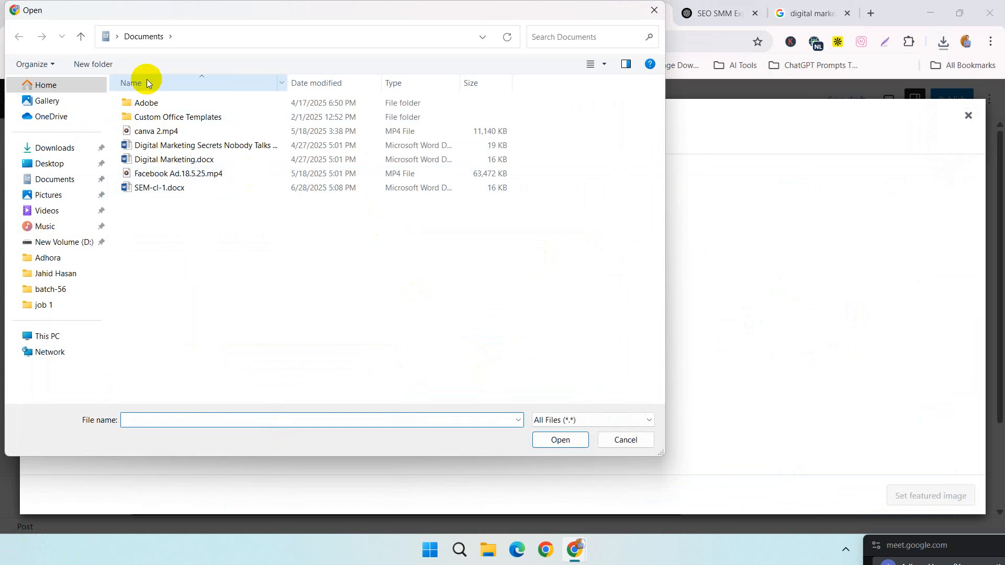
click(59, 148)
double_click(142, 140)
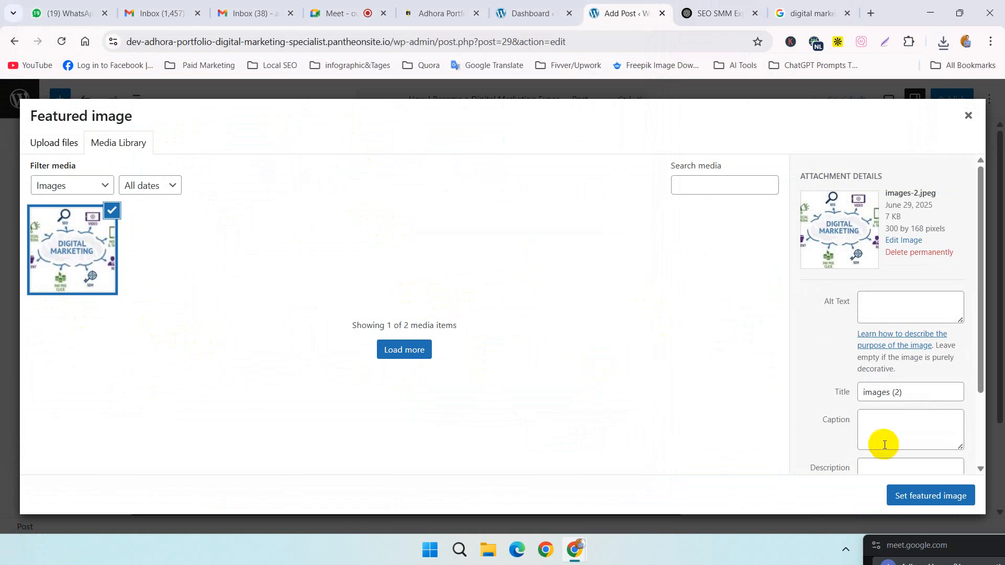
Step: Set the uploaded image's alt text to "Digital Marketing Portfolio" followed by the author's full name
click(935, 310)
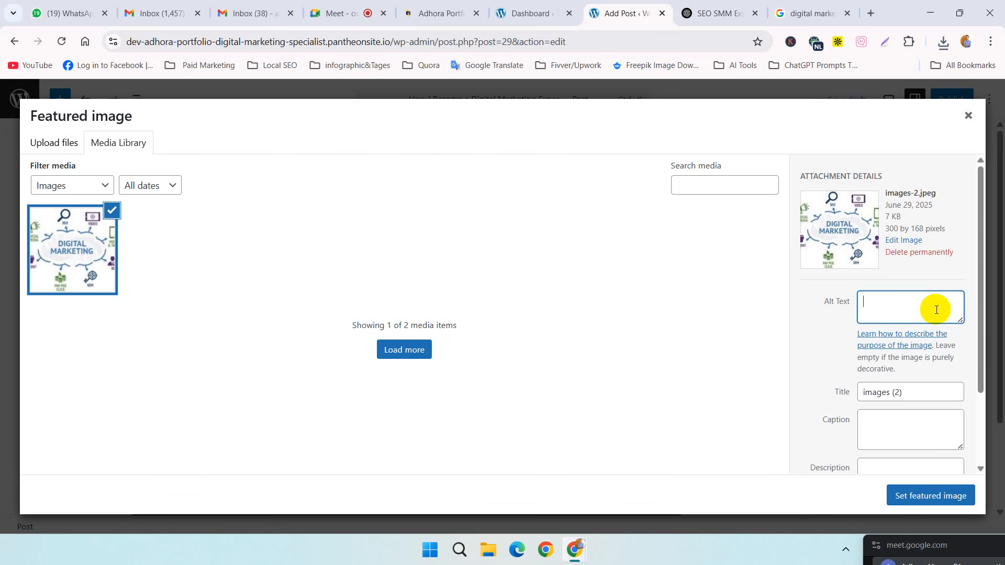
scroll(939, 310, down, 2)
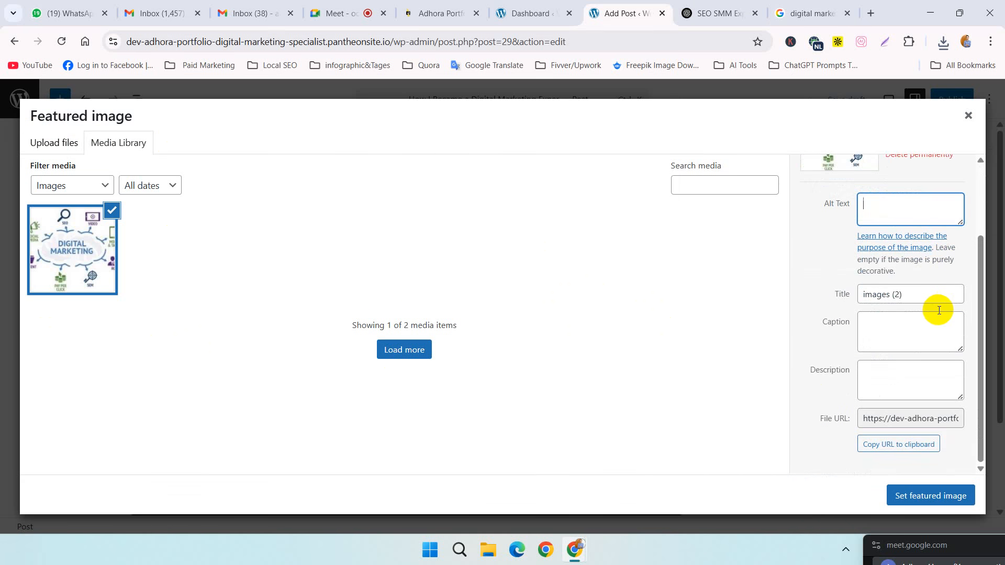
click(919, 294)
click(914, 326)
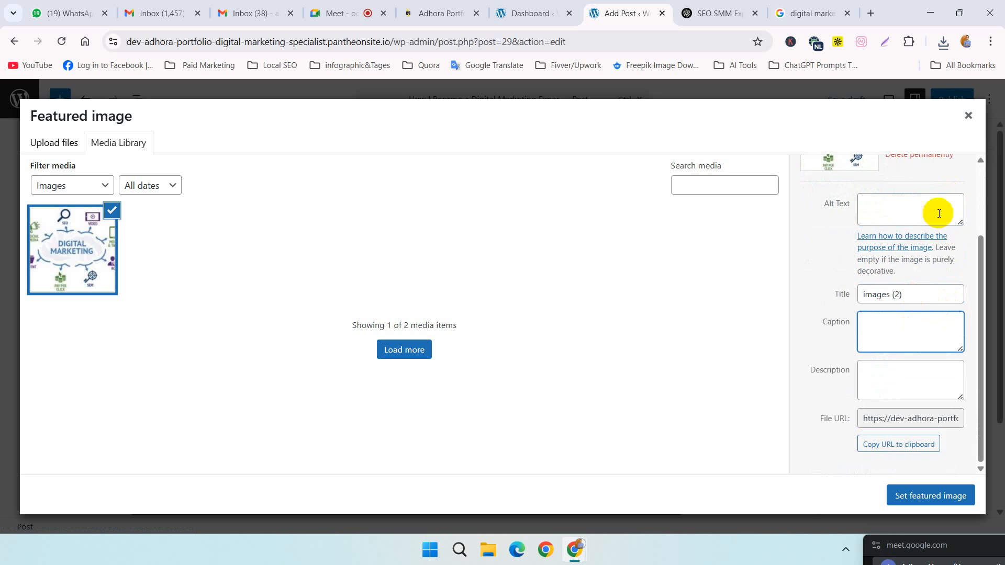
click(891, 202)
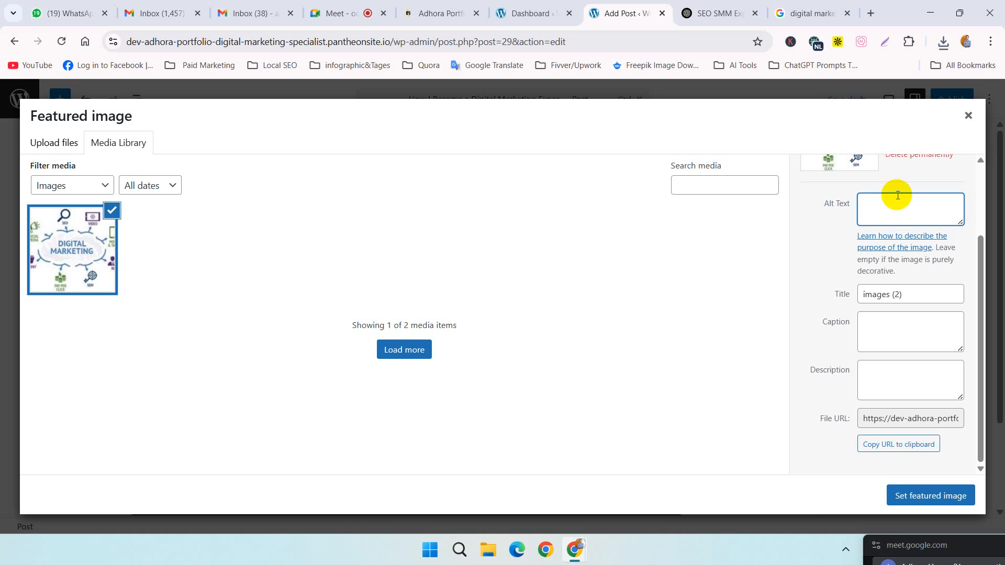
click(894, 203)
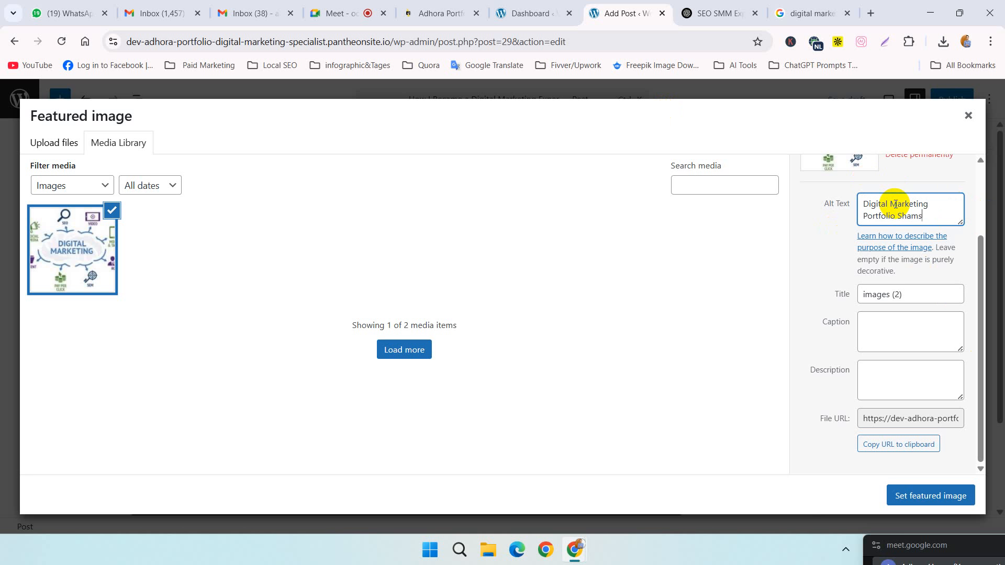
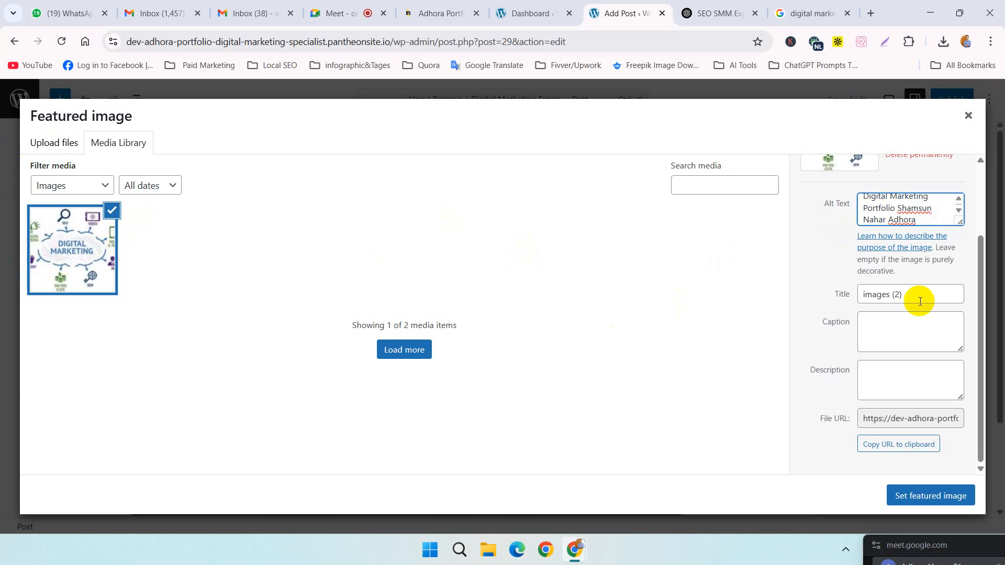
Step: Replace the image's title with a copy of its alt text, "Digital Marketing Portfolio" plus the author's full name
drag(922, 298, 835, 300)
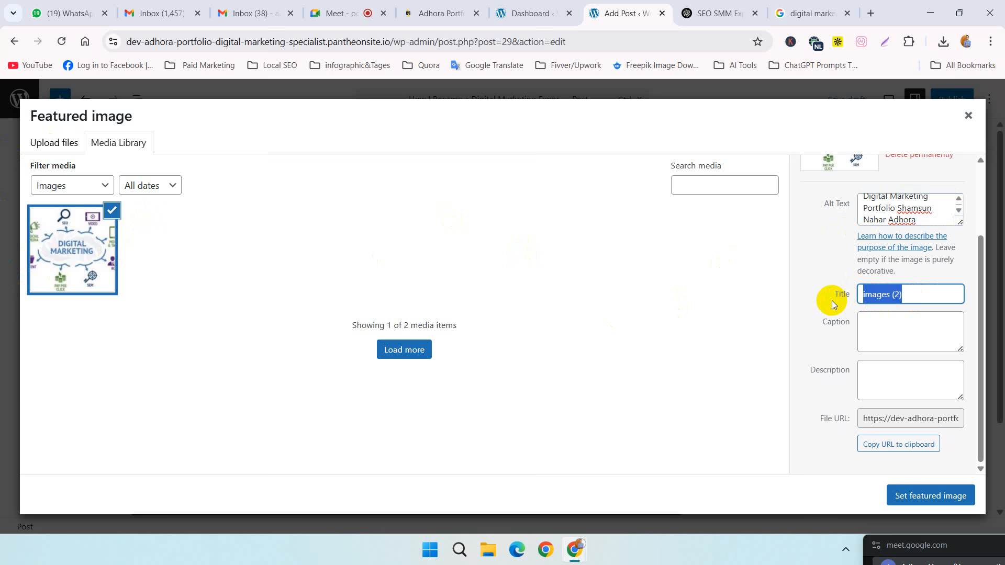
key(BackSpace)
scroll(895, 183, up, 2)
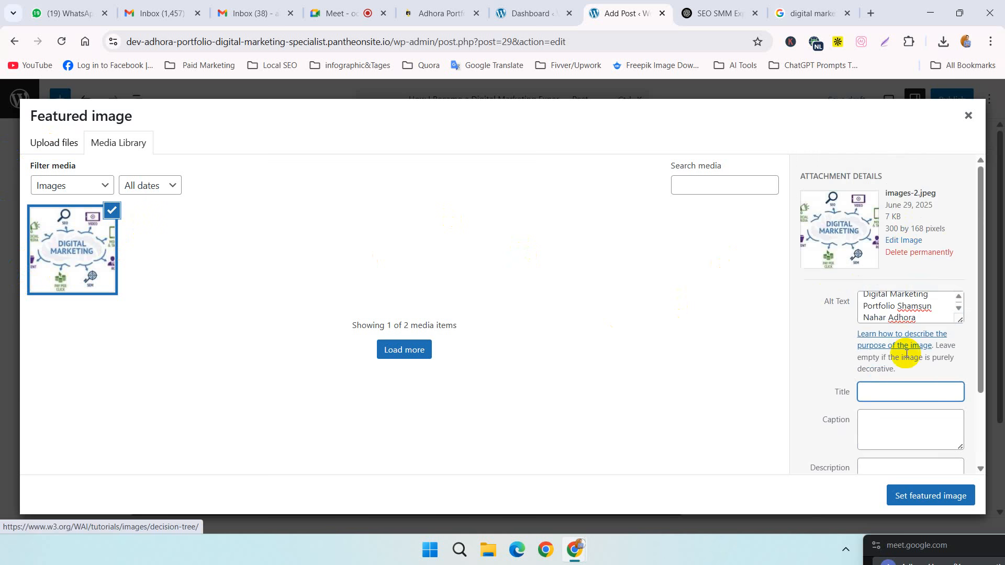
drag(919, 316, 858, 285)
key(ctrl+c)
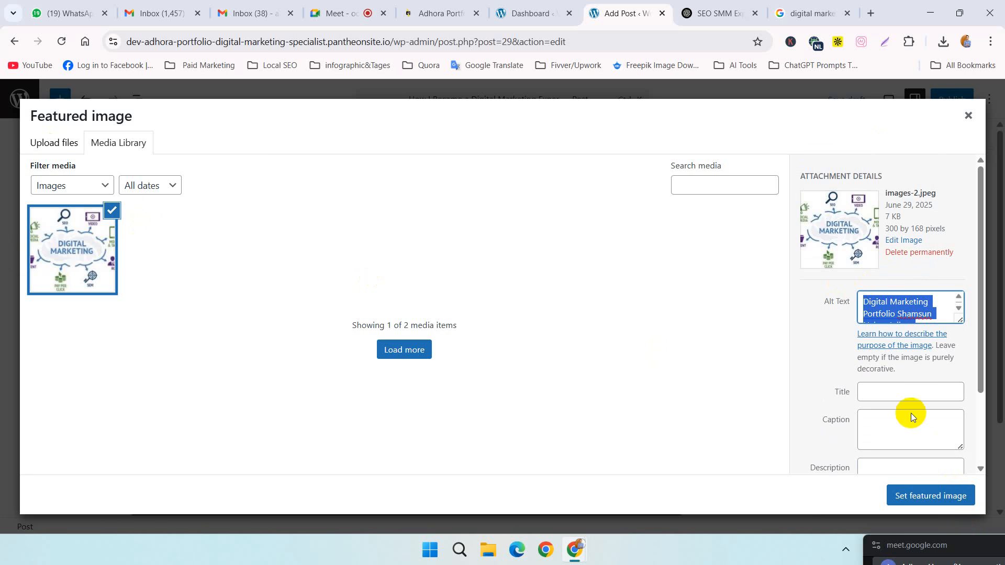
click(889, 393)
key(ctrl+v)
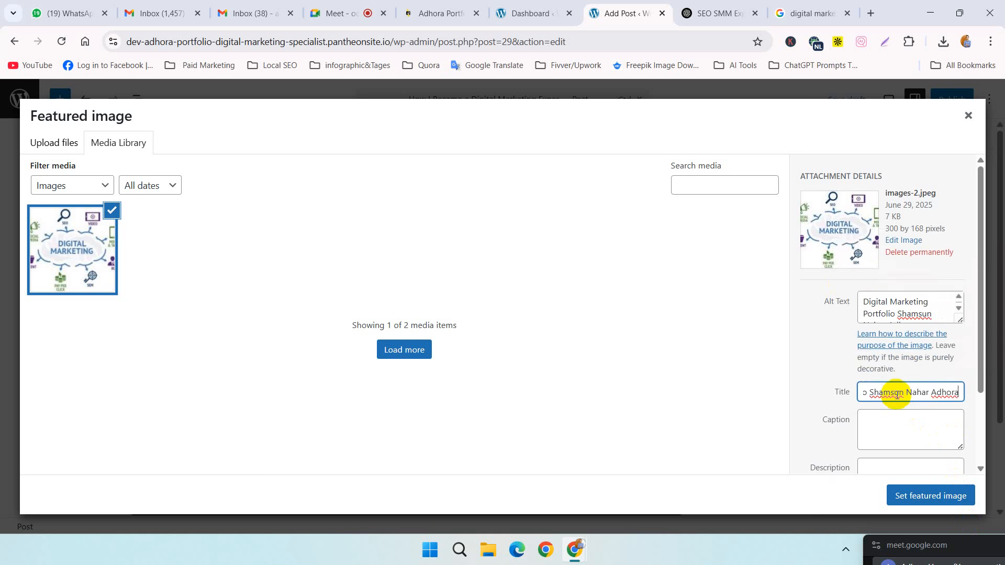
Step: Paste the same portfolio text into the image's caption and description, and set the image as the post's featured image
scroll(889, 399, down, 2)
click(894, 325)
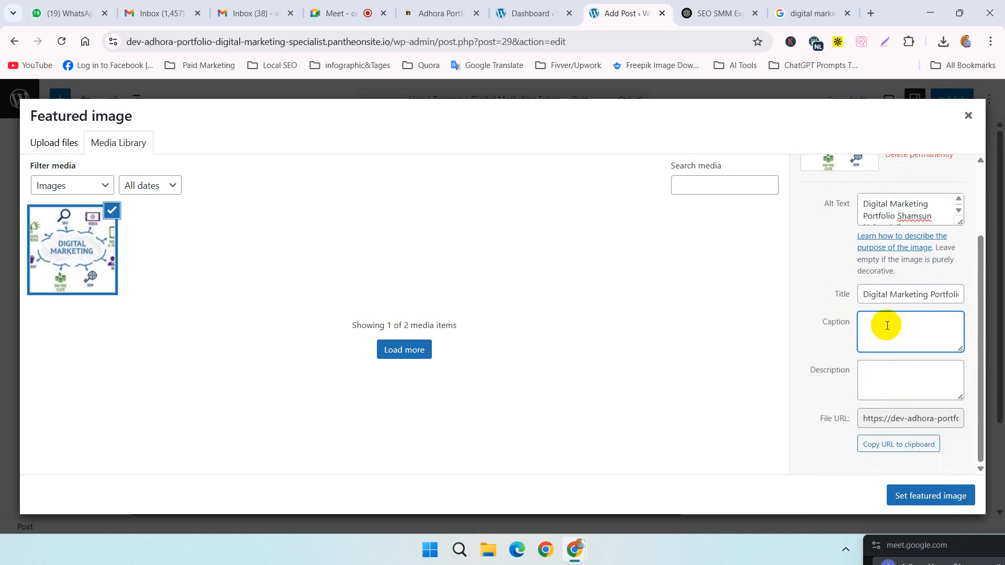
key(ctrl+v)
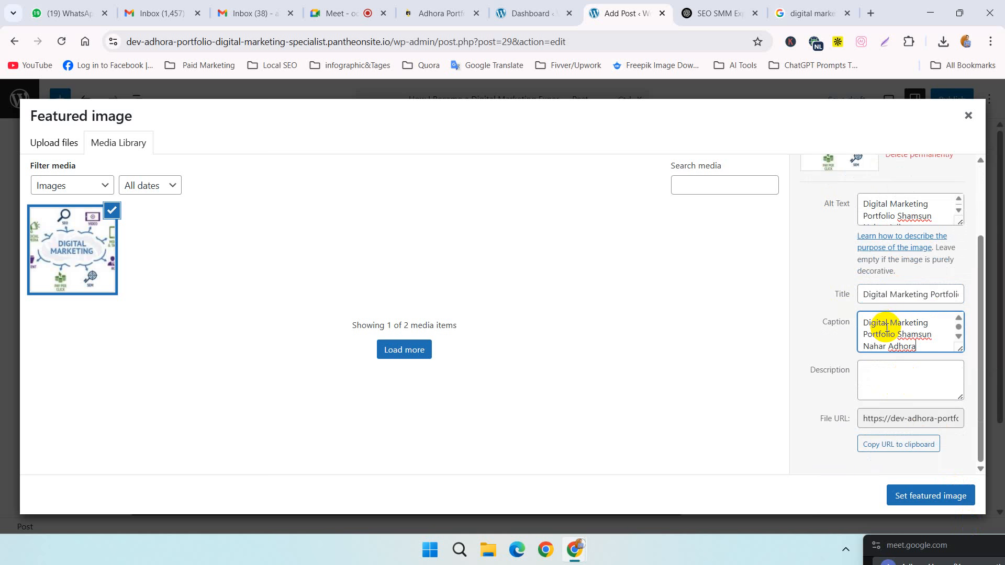
click(886, 386)
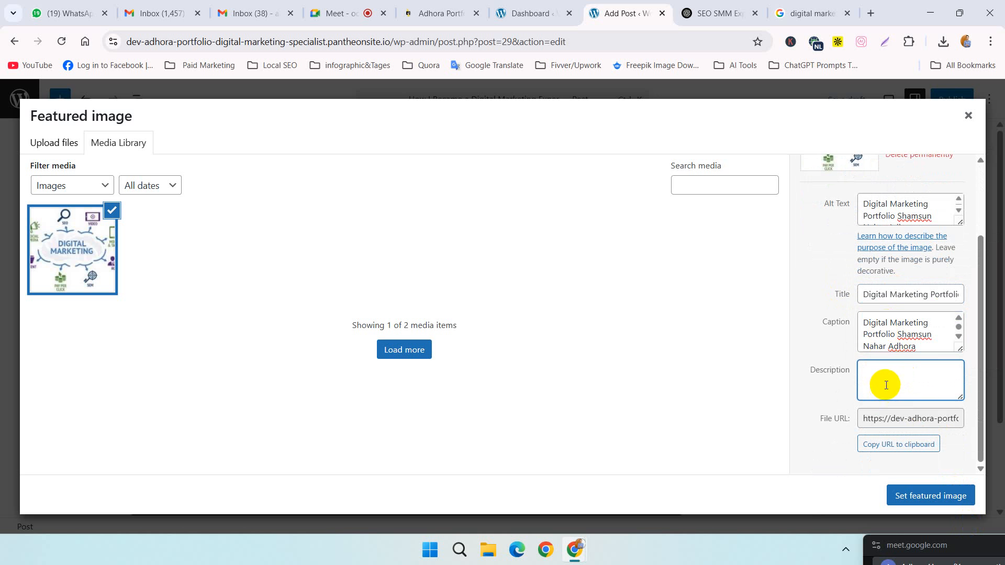
key(ctrl+v)
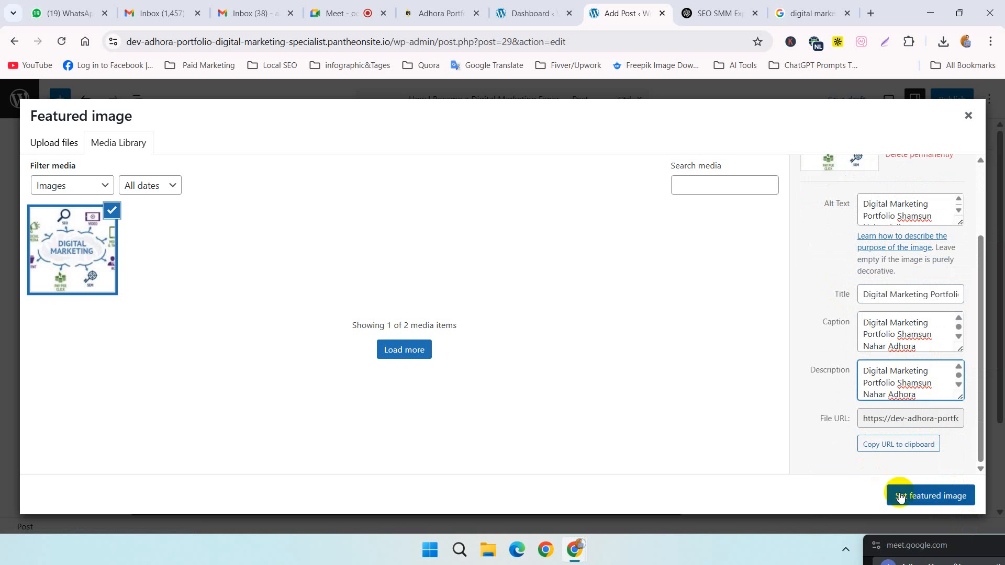
click(937, 496)
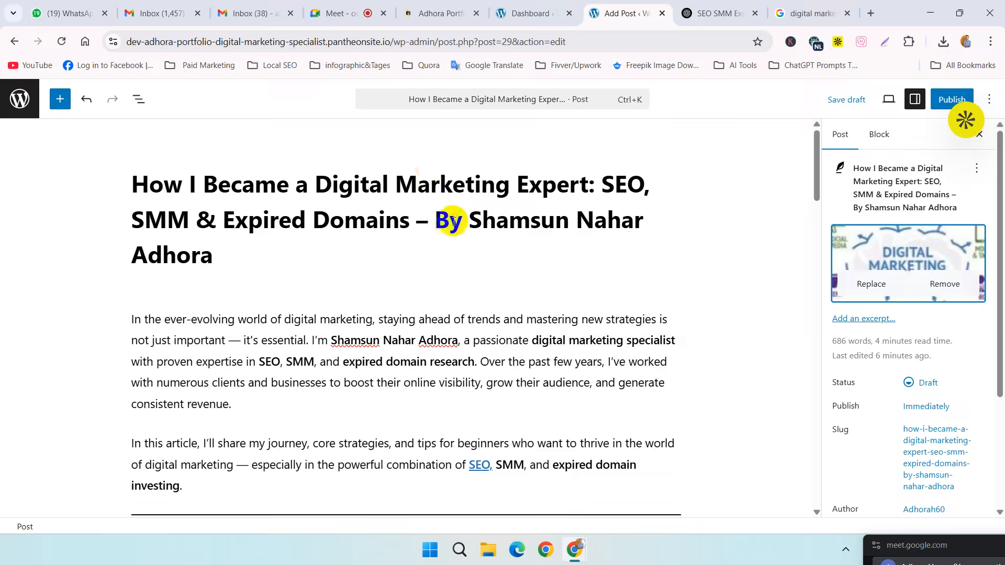
Step: Review the article from its title down to the Final Thoughts section and back before publishing
scroll(464, 260, down, 15)
scroll(465, 256, down, 10)
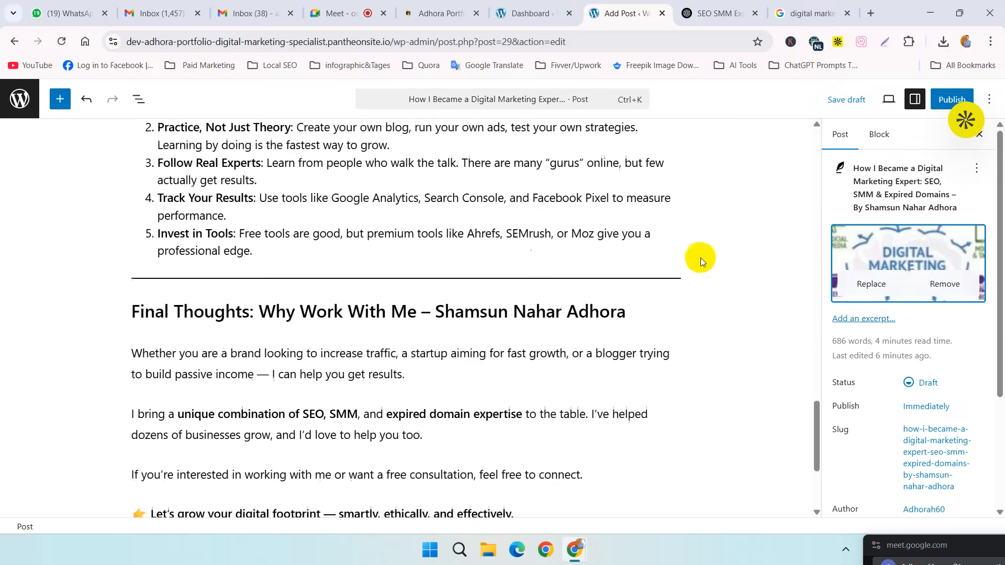
scroll(520, 480, up, 20)
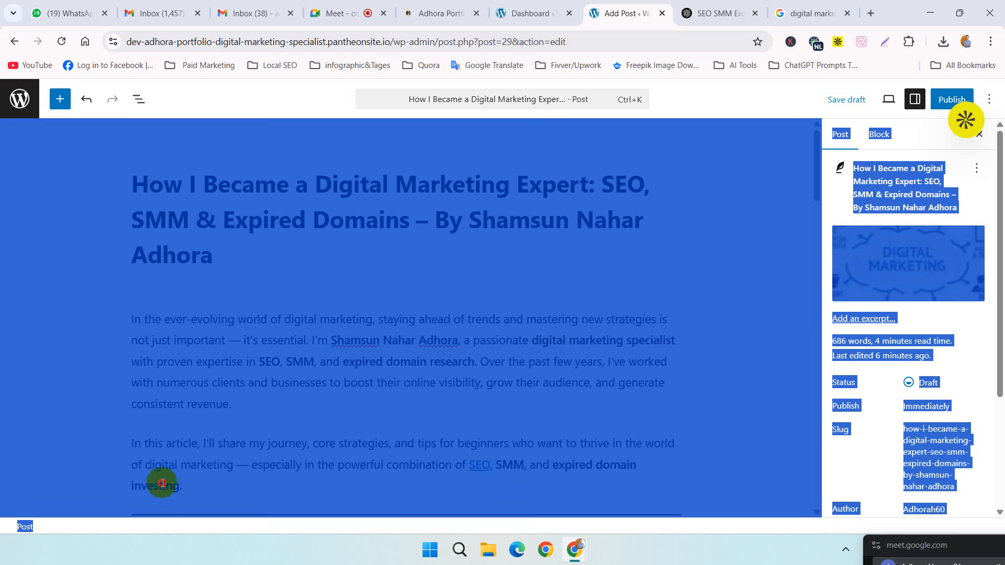
key(ctrl+a)
click(499, 343)
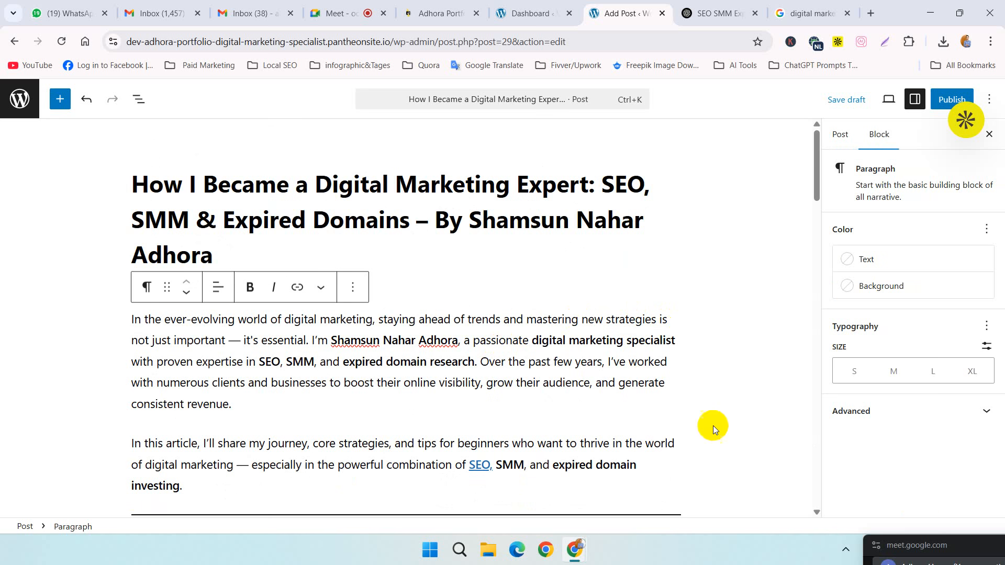
scroll(590, 314, down, 4)
scroll(634, 306, up, 4)
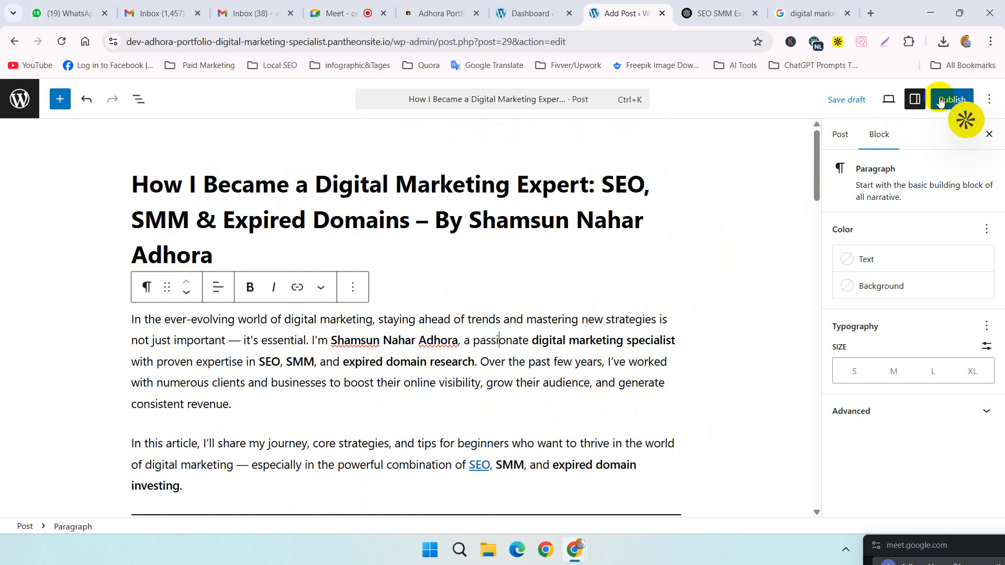
Step: Publish the finished digital marketing article immediately with public visibility, accepting the pre-publish checks
click(541, 362)
click(701, 484)
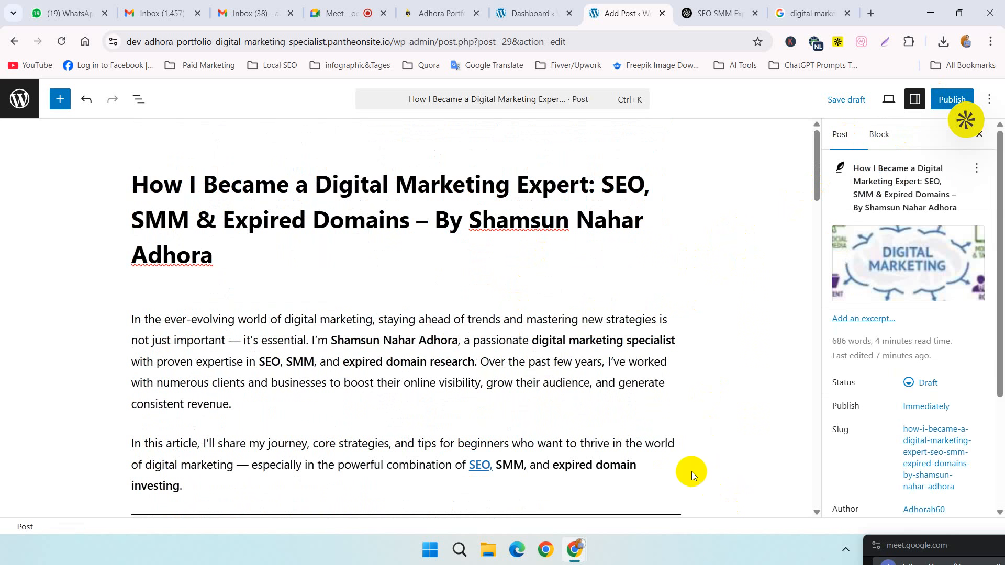
click(951, 100)
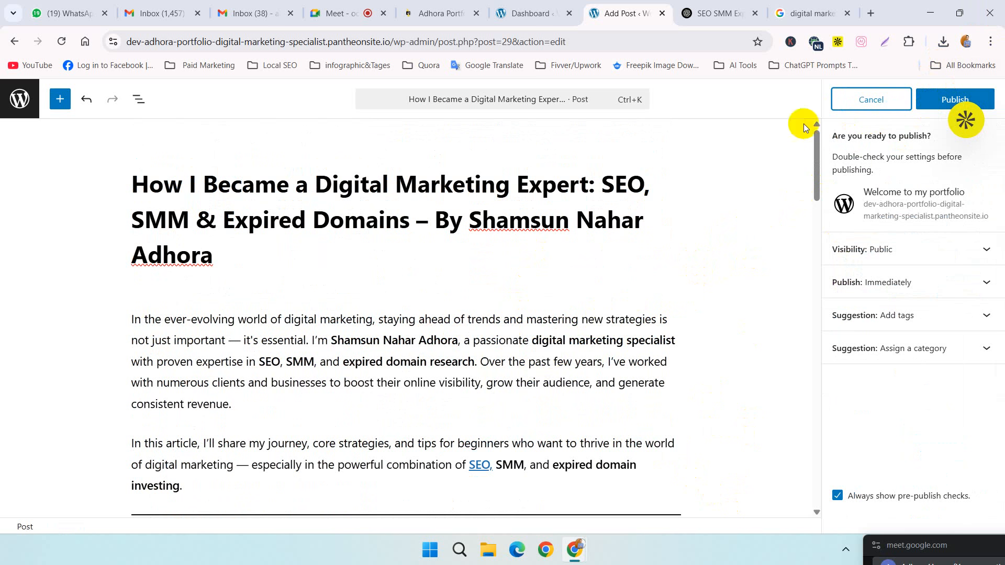
click(937, 104)
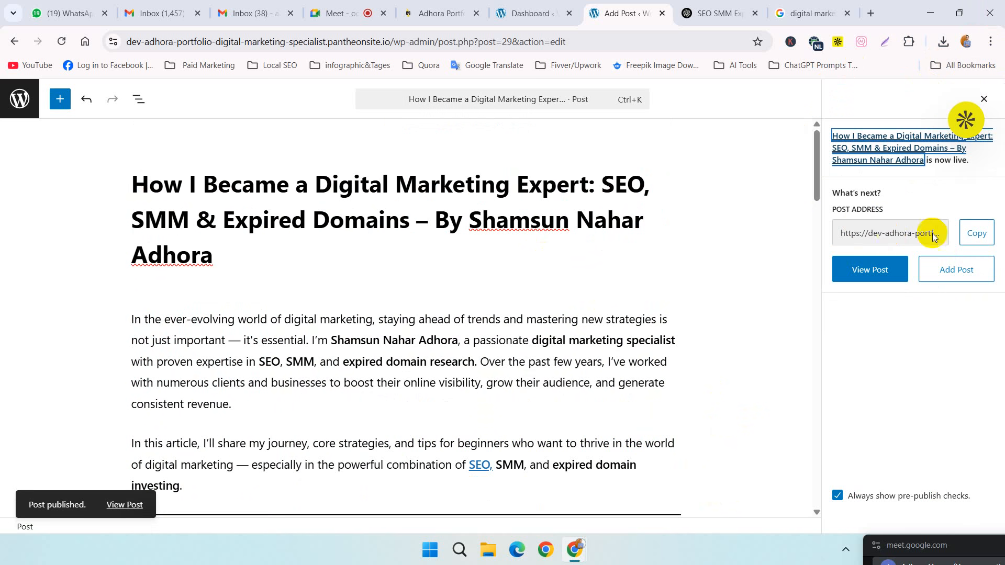
Step: Open the published post on the live site and review it from the header and featured image down to the footer and back
click(844, 276)
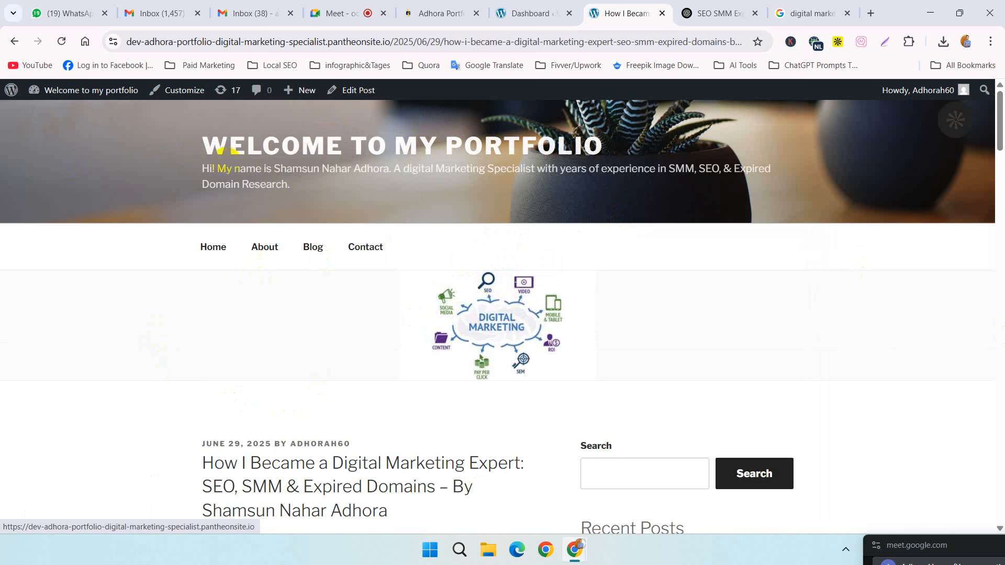
scroll(429, 206, down, 4)
scroll(450, 233, down, 12)
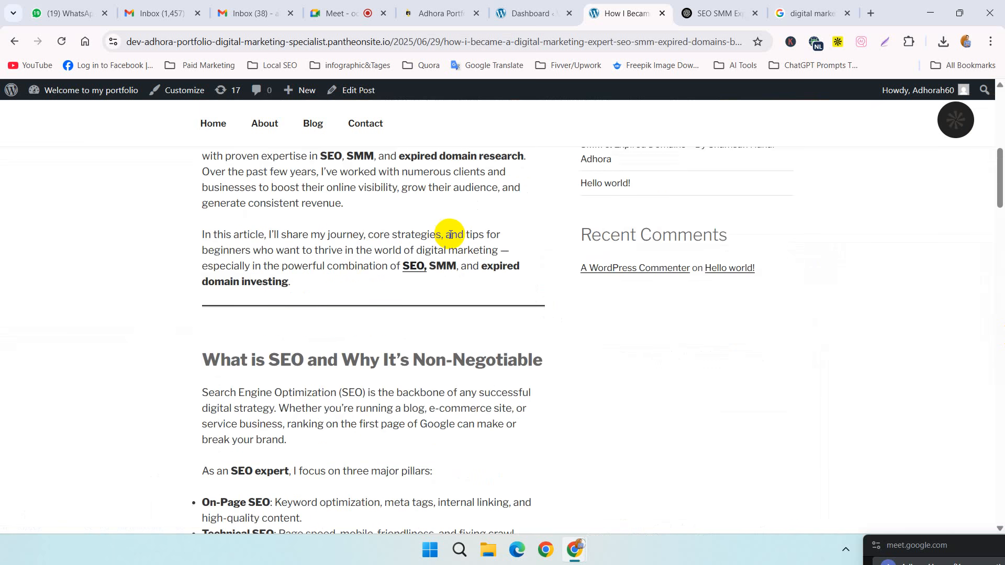
scroll(451, 234, down, 20)
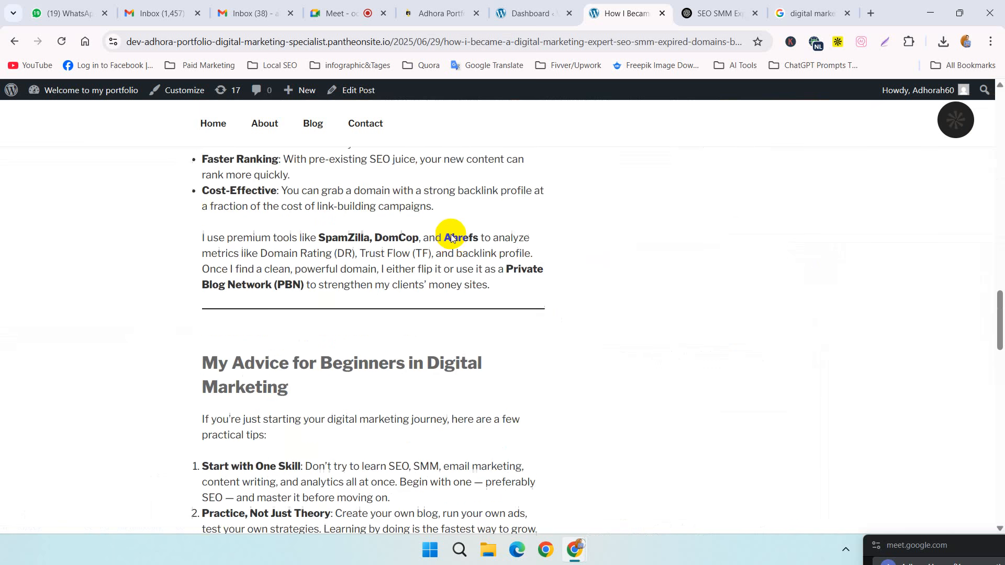
scroll(451, 236, down, 4)
scroll(451, 237, up, 8)
scroll(451, 237, down, 8)
scroll(451, 236, down, 5)
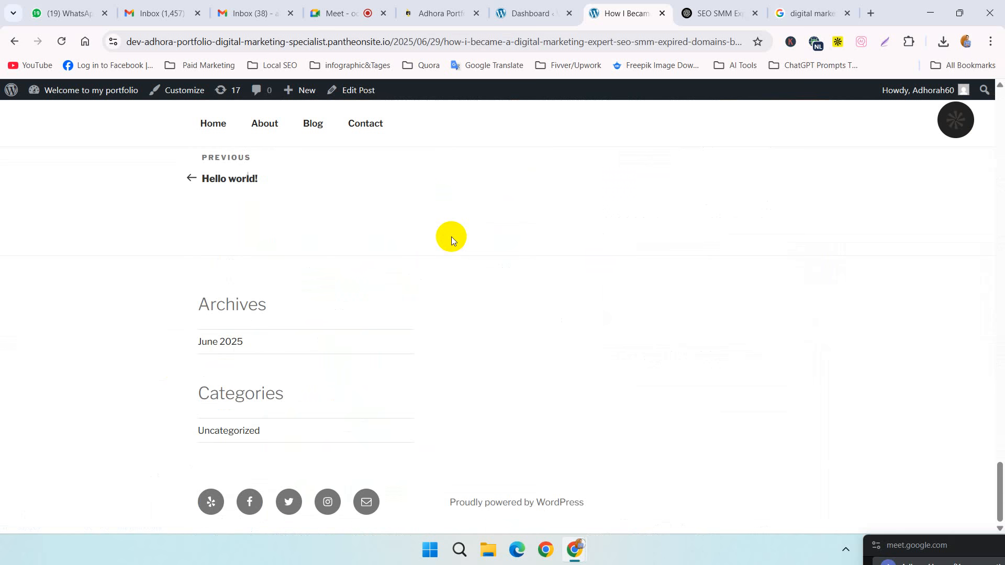
scroll(451, 237, up, 20)
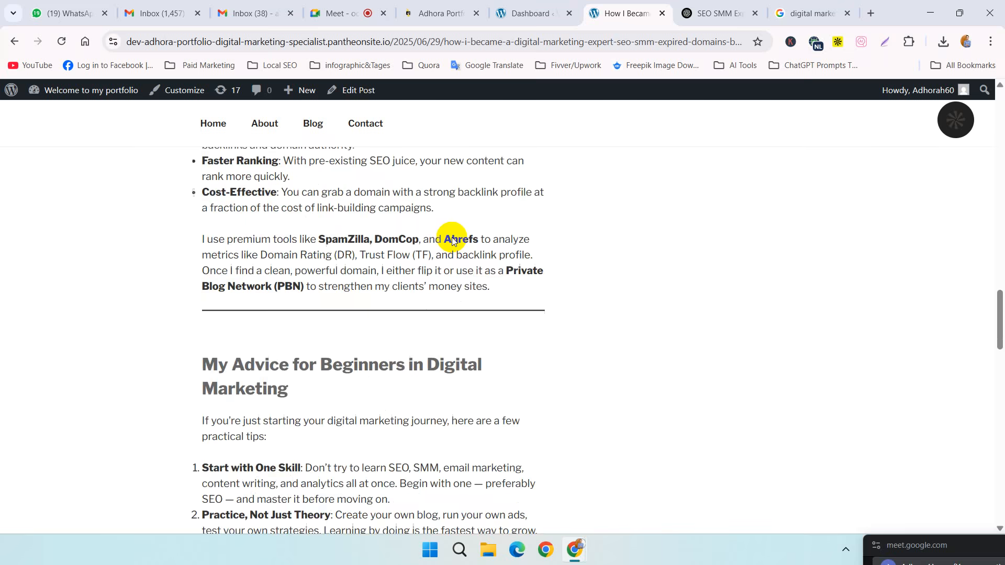
scroll(452, 238, up, 10)
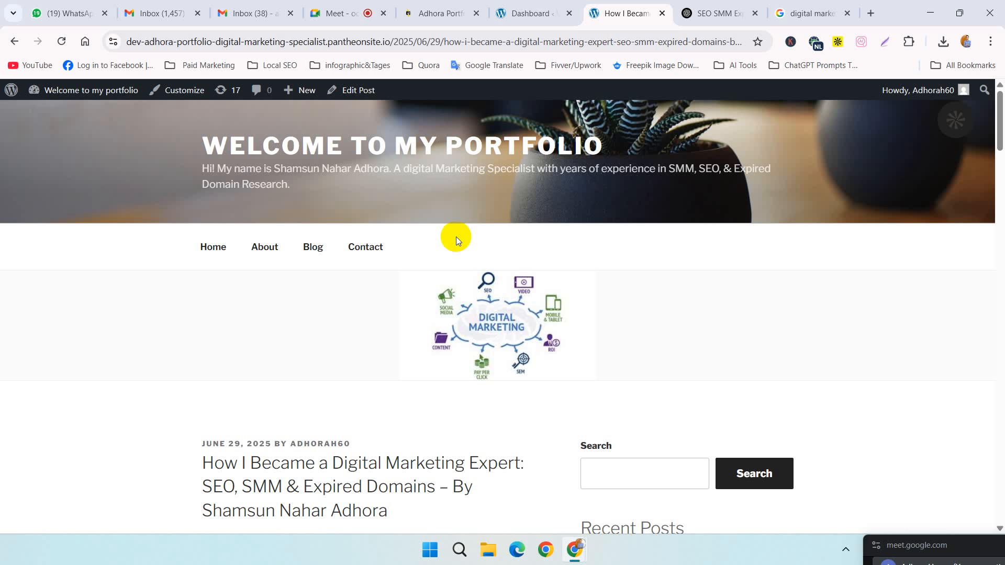
drag(946, 548, 844, 10)
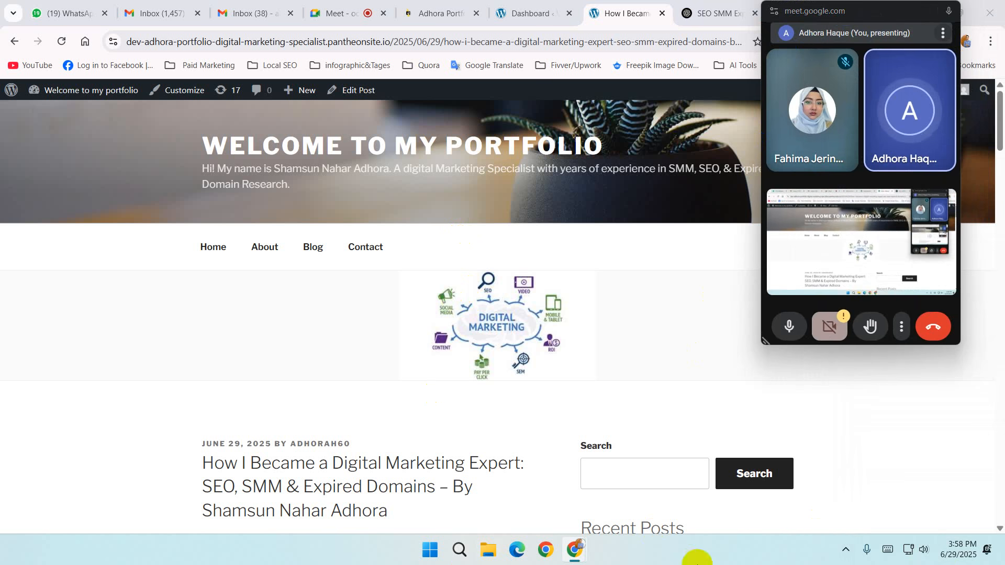